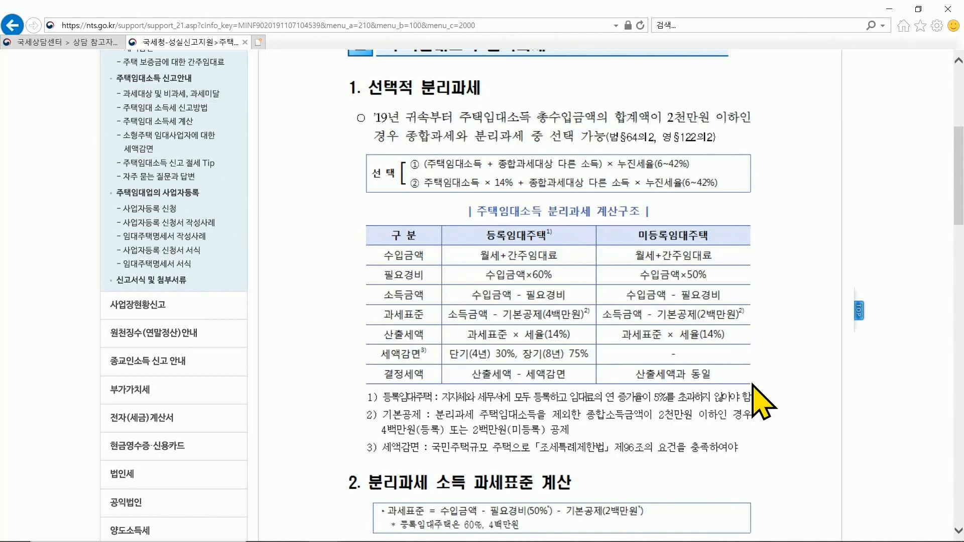
# Step: Switch to Smart A, open 종합소득세신고(단일분리과세주택임대), and add property code 501 with its business registration number and building name 111
pyautogui.hotkey('alt', 'Tab')
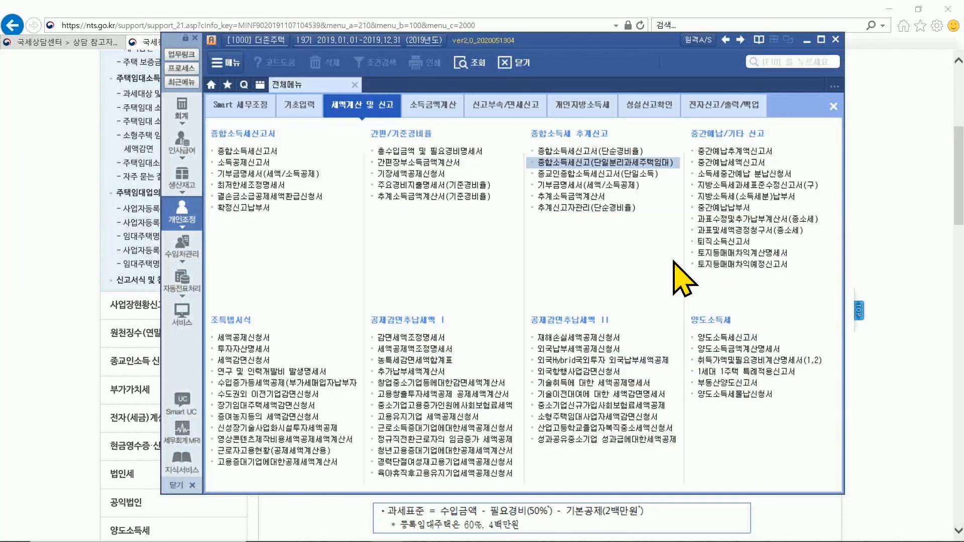
pyautogui.click(665, 165)
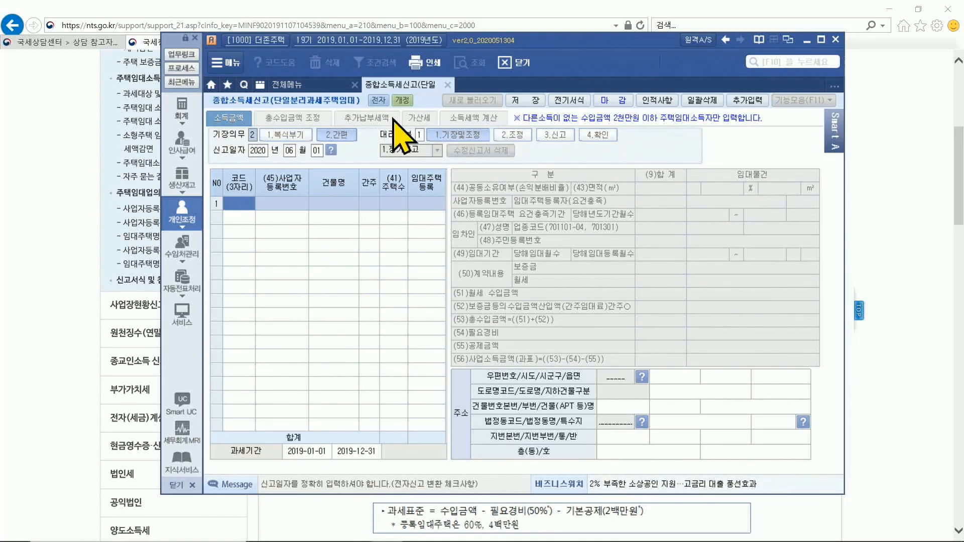
pyautogui.click(251, 206)
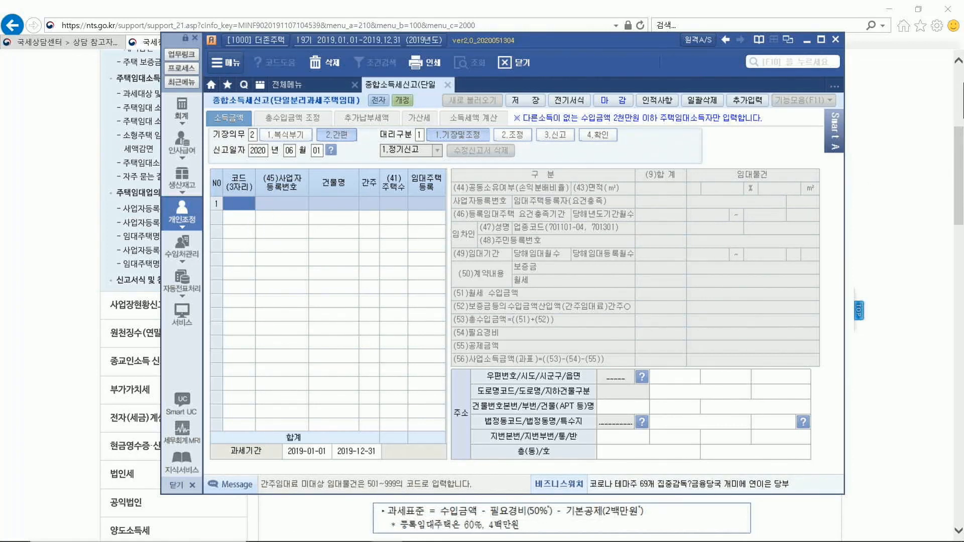
pyautogui.write('01')
pyautogui.press('Return')
pyautogui.write('111-')
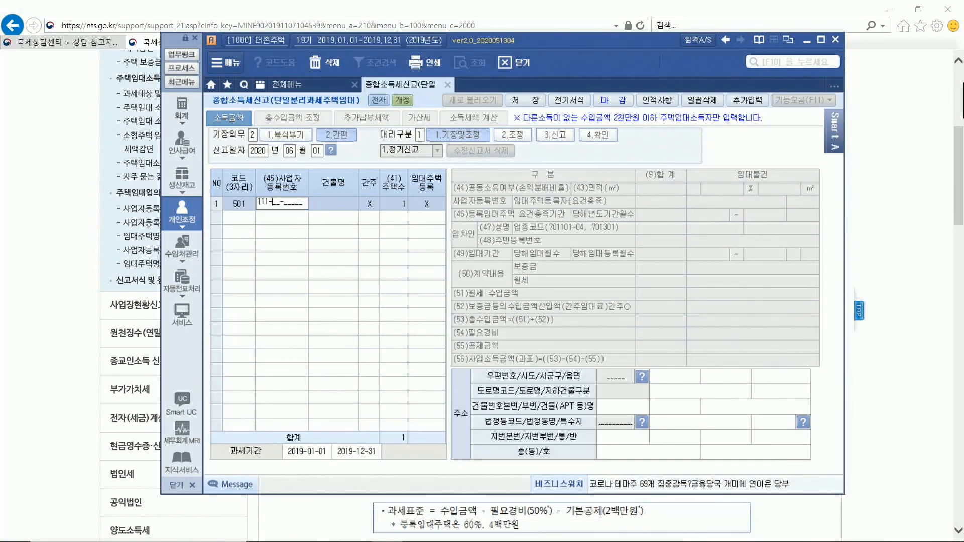
pyautogui.write('11-11111')
pyautogui.press('Return')
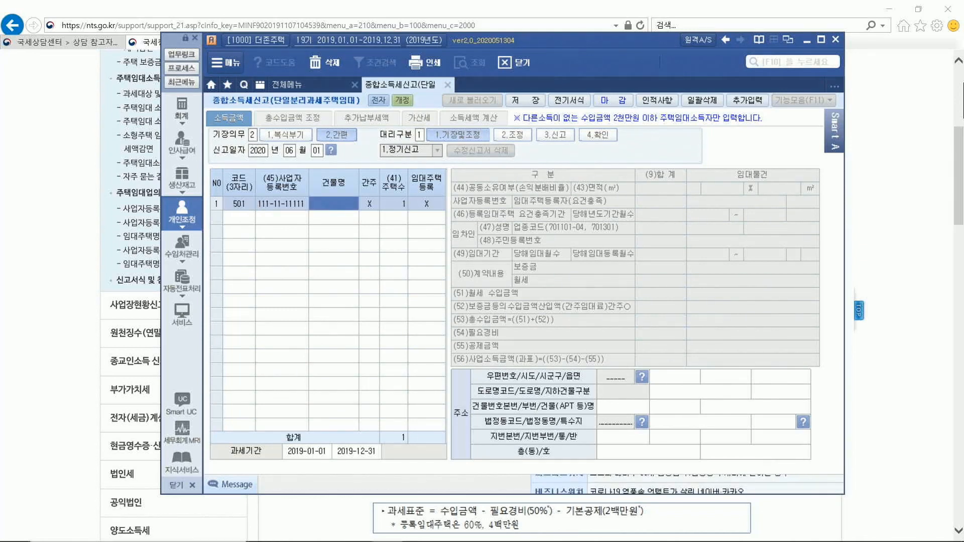
pyautogui.write('111')
pyautogui.press('Return')
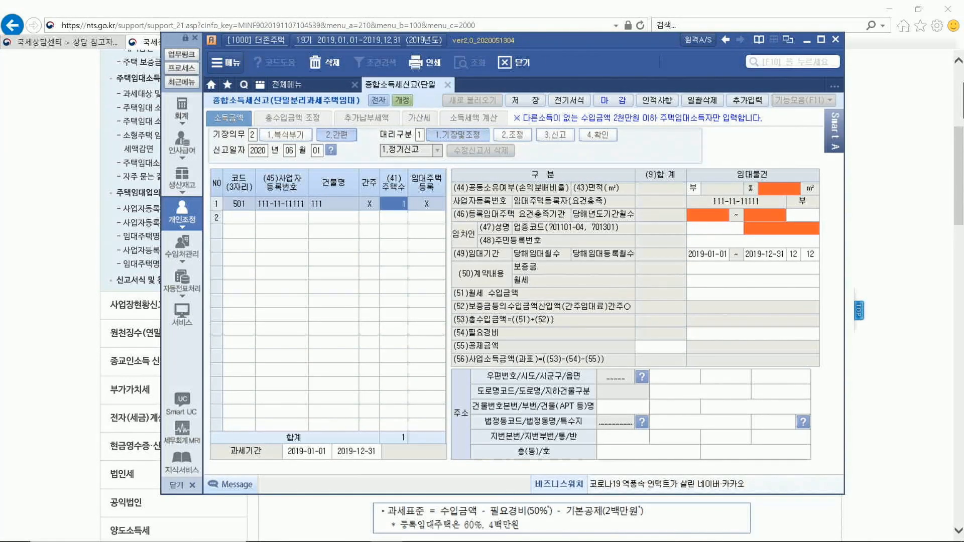
# Step: Accept the house count and registration defaults, keep joint ownership at 부, and set the property's area to 100 m²
pyautogui.press('Return')
pyautogui.press('Return')
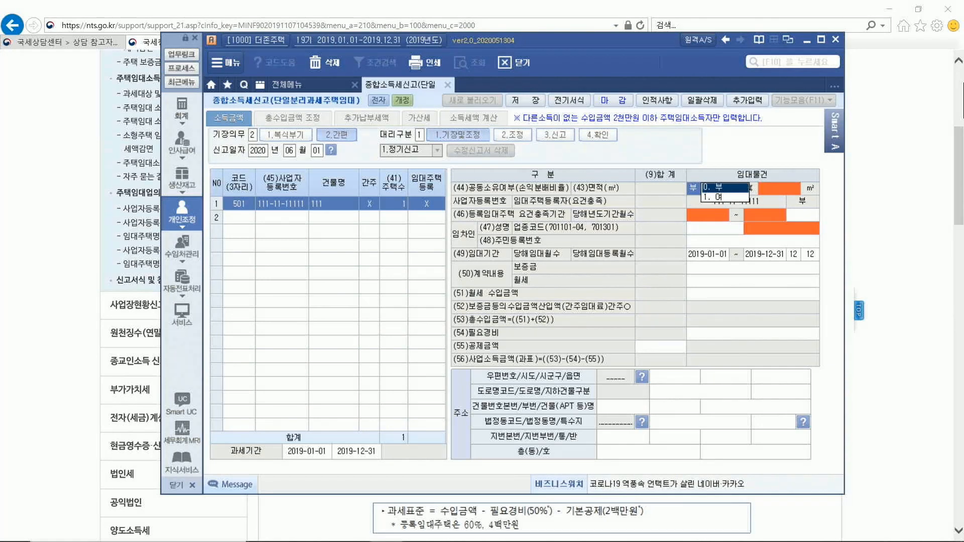
pyautogui.press('Return')
pyautogui.press('Return')
pyautogui.press('Return')
pyautogui.press('Return')
pyautogui.press('Return')
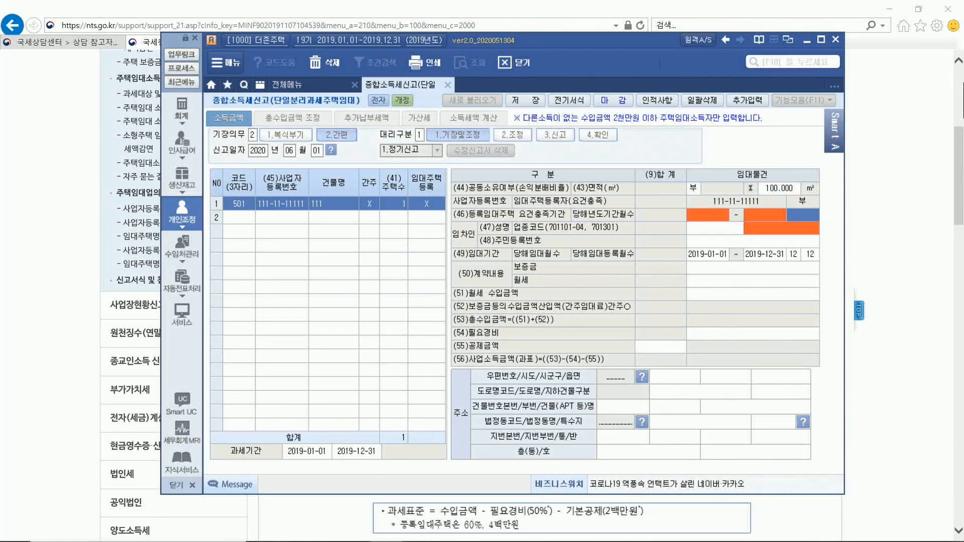
# Step: Set the rental property's business type code to 701101
pyautogui.press('Return')
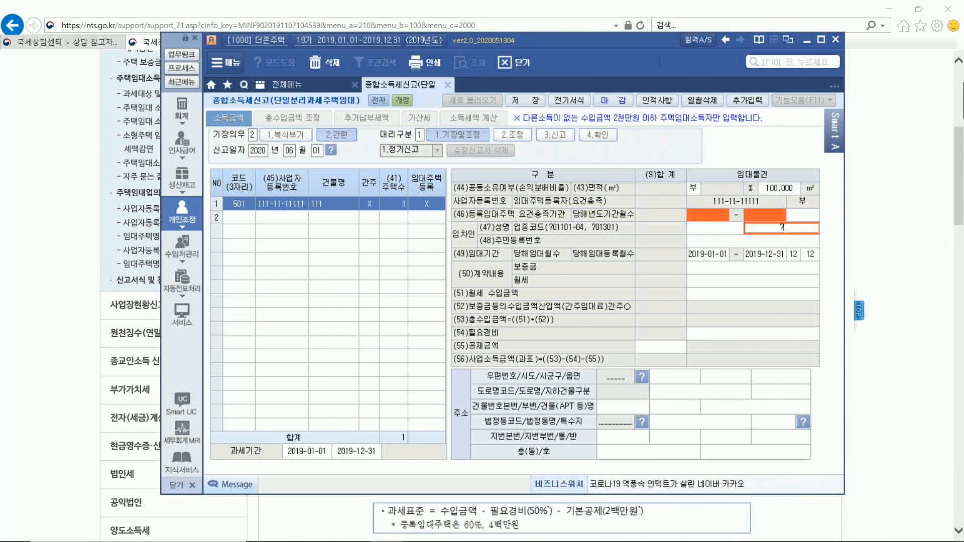
pyautogui.write('7')
pyautogui.write('11')
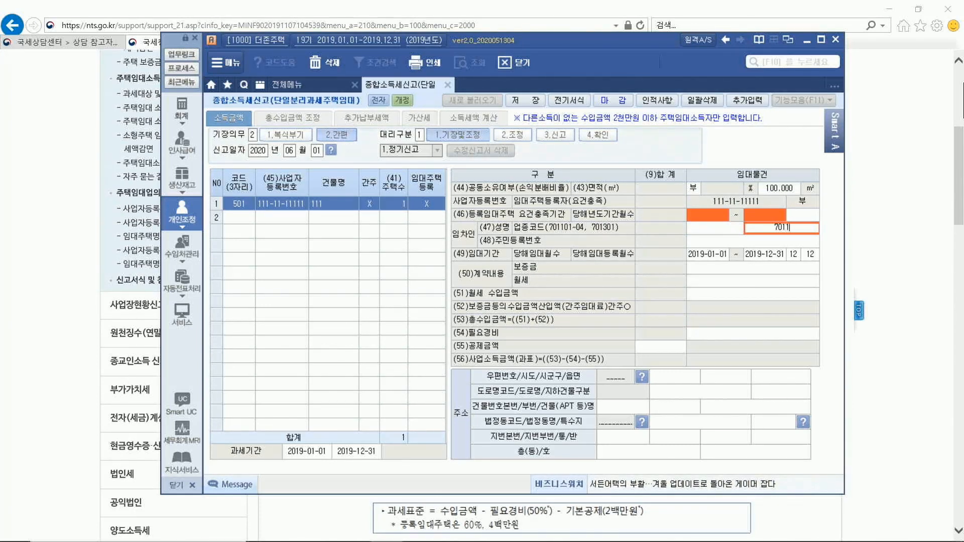
pyautogui.write('001')
pyautogui.press('Return')
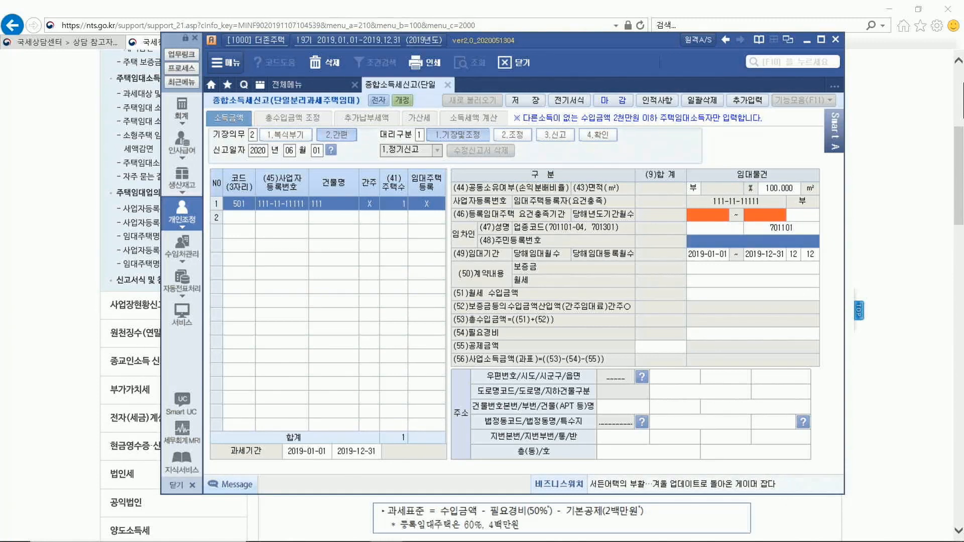
# Step: Keep the default rental period, leave the deposit empty, and enter a monthly rent of 1,500,000
pyautogui.press('Return')
pyautogui.press('Return')
pyautogui.press('Return')
pyautogui.press('Return')
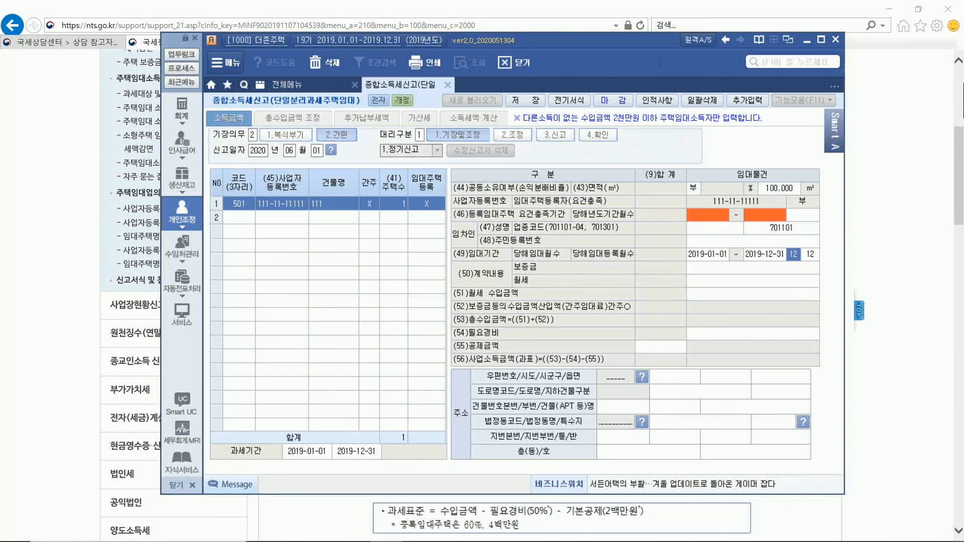
pyautogui.press('Return')
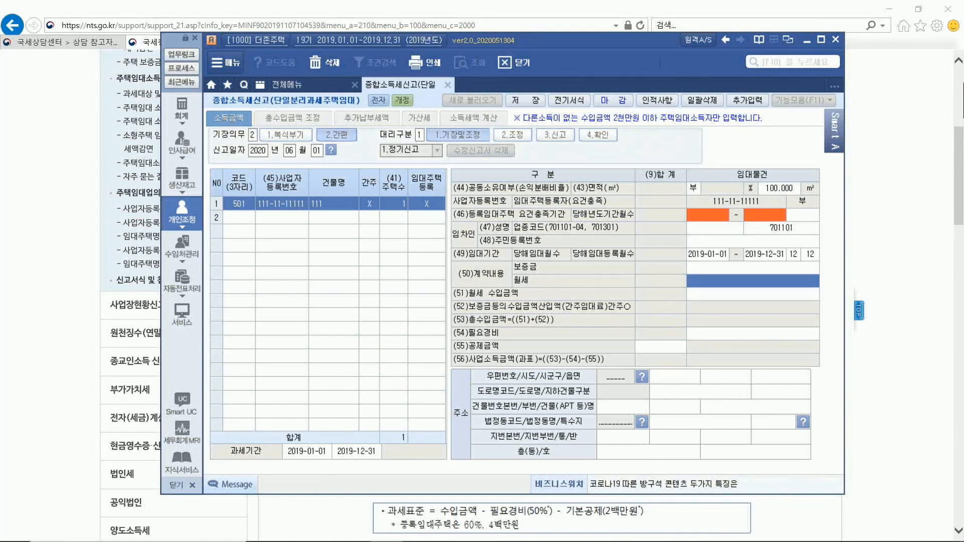
pyautogui.write('1,')
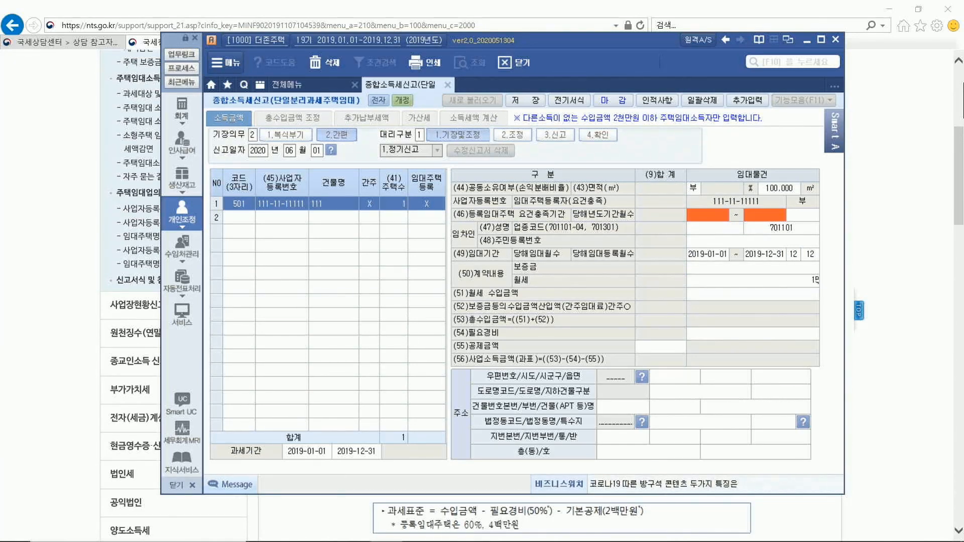
pyautogui.write('500,000')
pyautogui.press('Return')
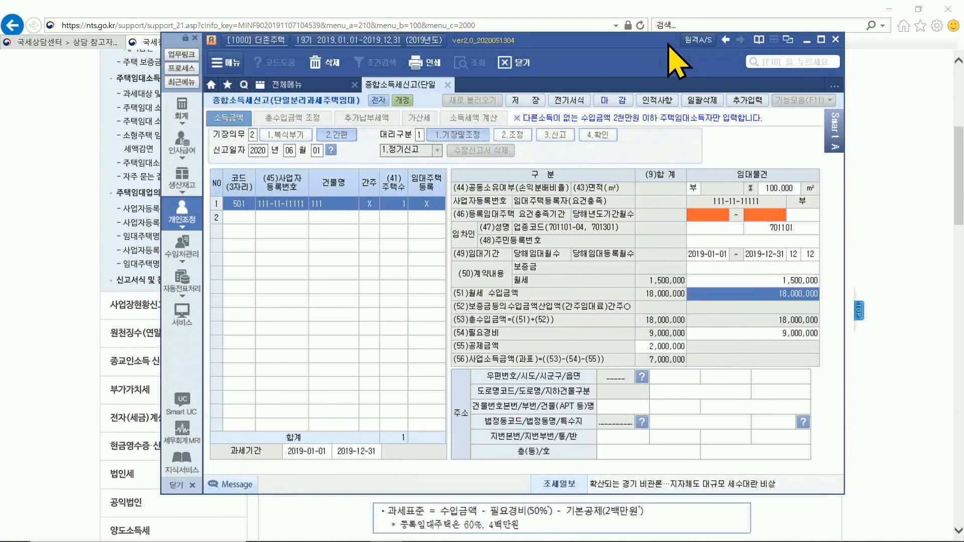
# Step: Compare the property's necessary expenses and deduction amount with the unregistered-housing column of the tax office web page
pyautogui.moveTo(665, 44); pyautogui.dragTo(425, 60)
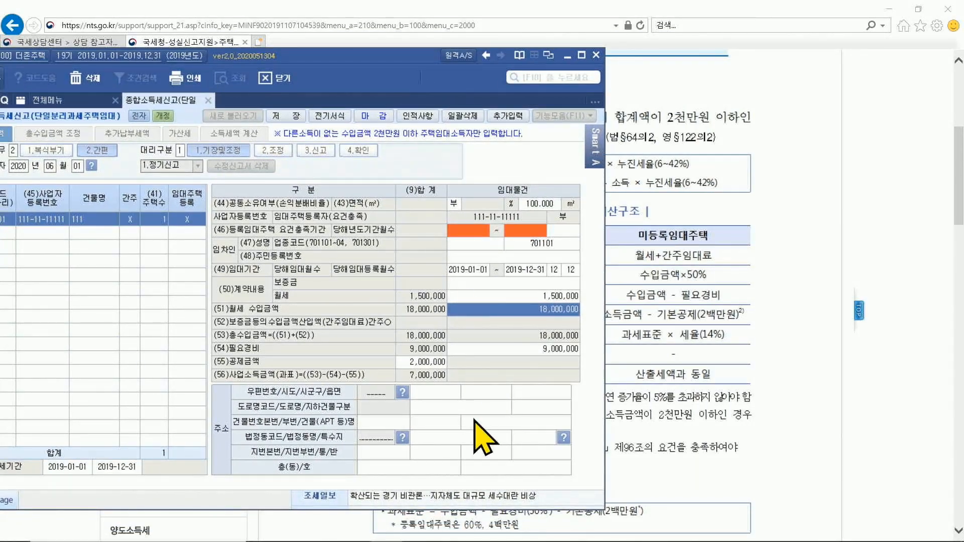
pyautogui.moveTo(394, 69); pyautogui.dragTo(393, 65)
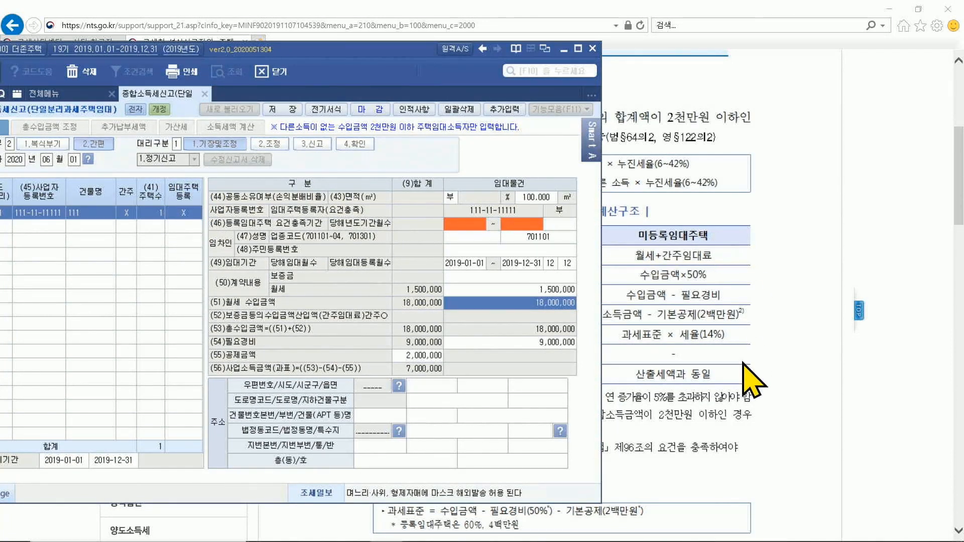
pyautogui.click(520, 343)
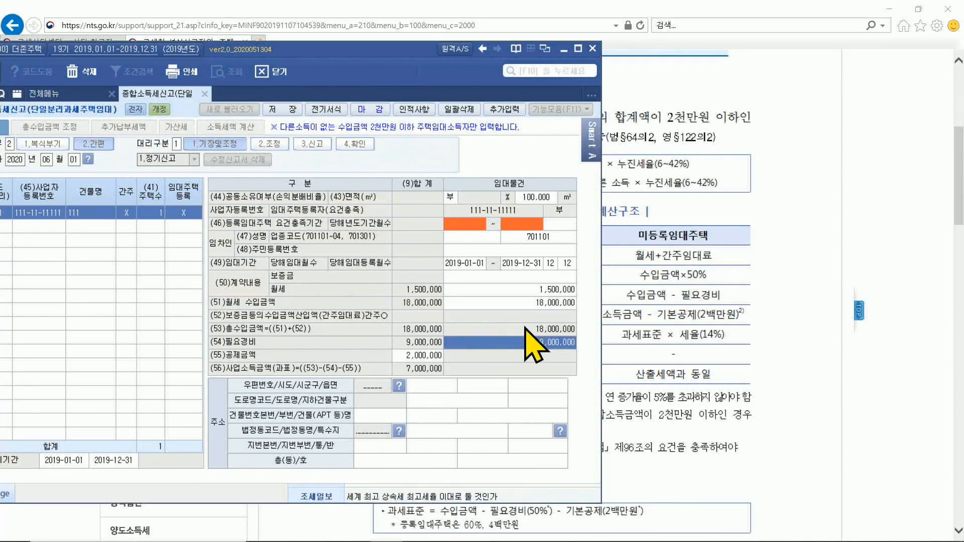
pyautogui.click(421, 355)
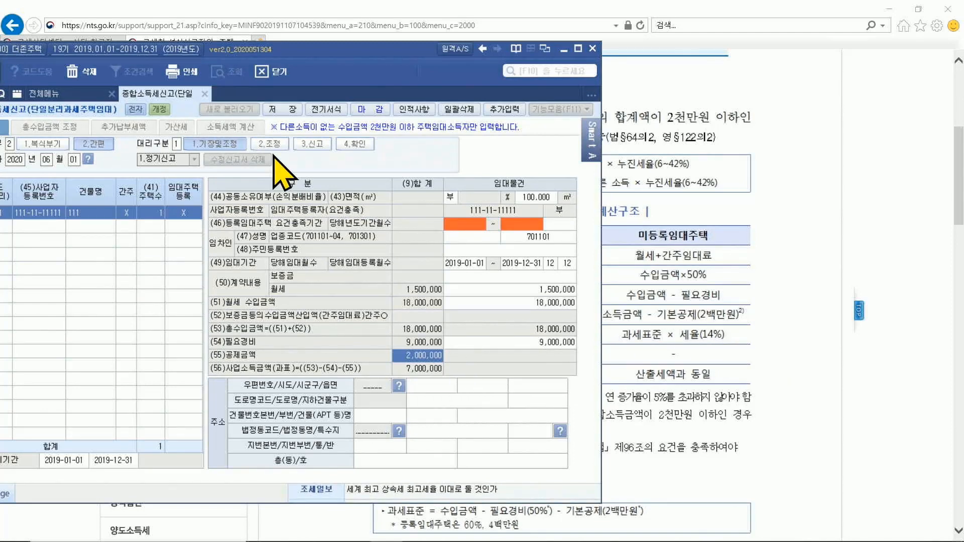
# Step: Move the program window back over the web page and review the return's income tax calculation (소득세액 계산)
pyautogui.moveTo(343, 49); pyautogui.dragTo(537, 40)
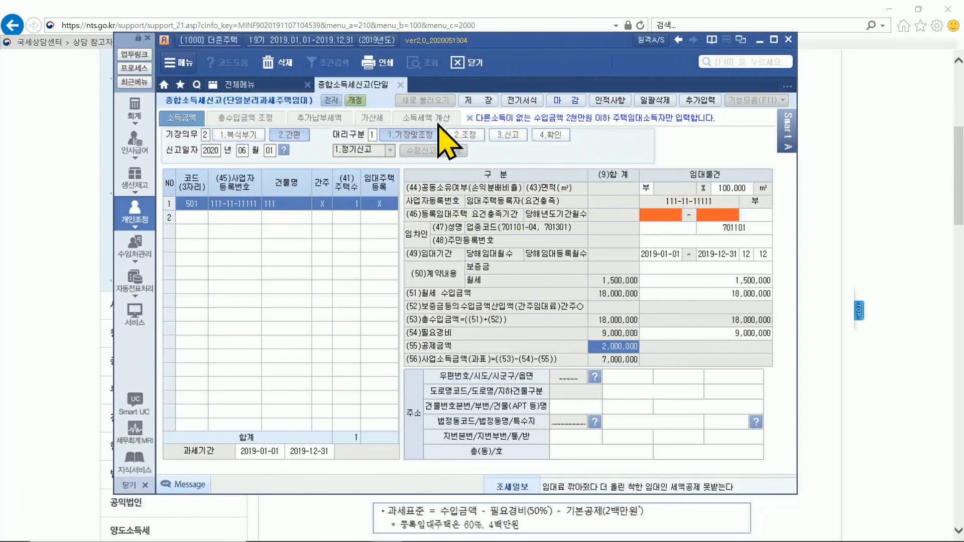
pyautogui.click(435, 121)
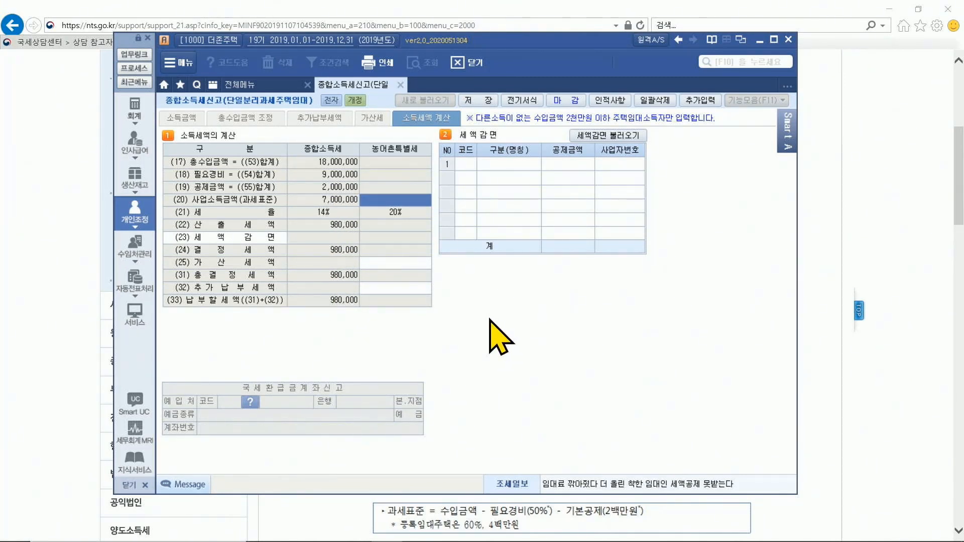
# Step: Open the general income tax return (종합소득세신고서) and view its separate housing taxation section (주택분리과세)
pyautogui.click(281, 84)
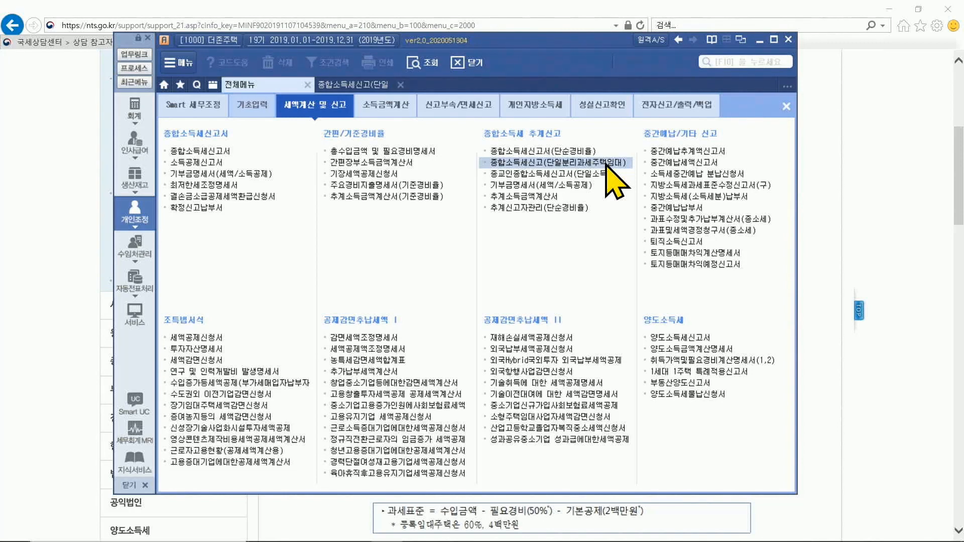
pyautogui.click(196, 152)
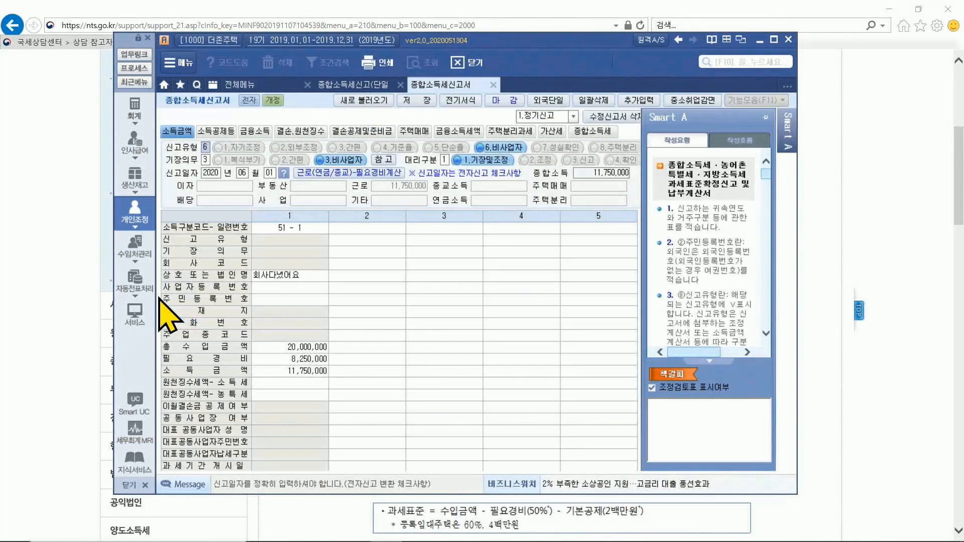
pyautogui.click(509, 132)
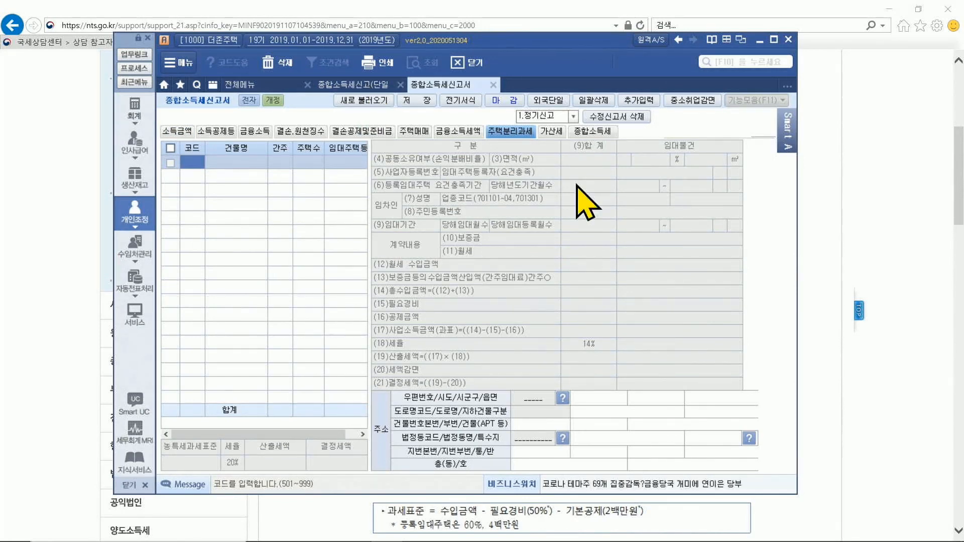
# Step: Return to the income amounts of the single separate-taxation return and set property 501's rental housing registration to 여
pyautogui.click(346, 85)
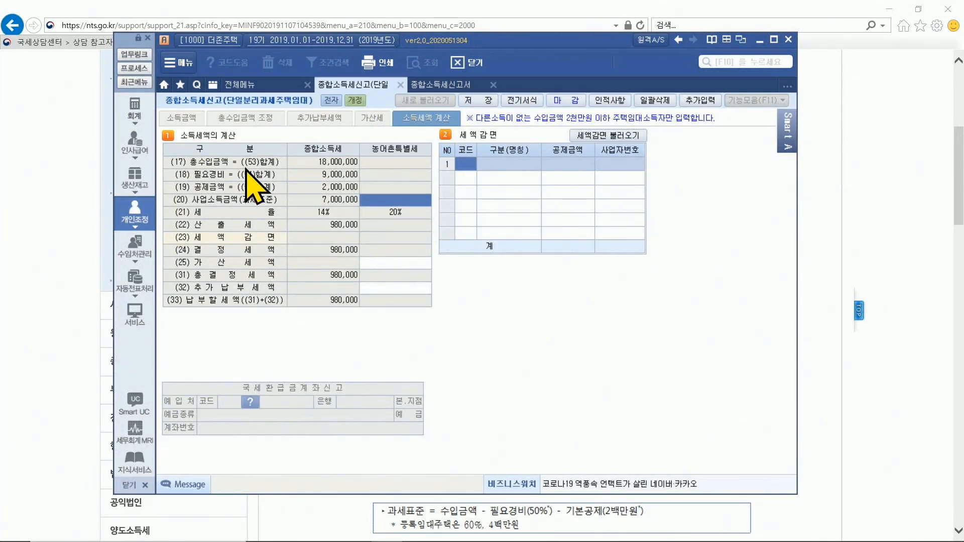
pyautogui.click(180, 119)
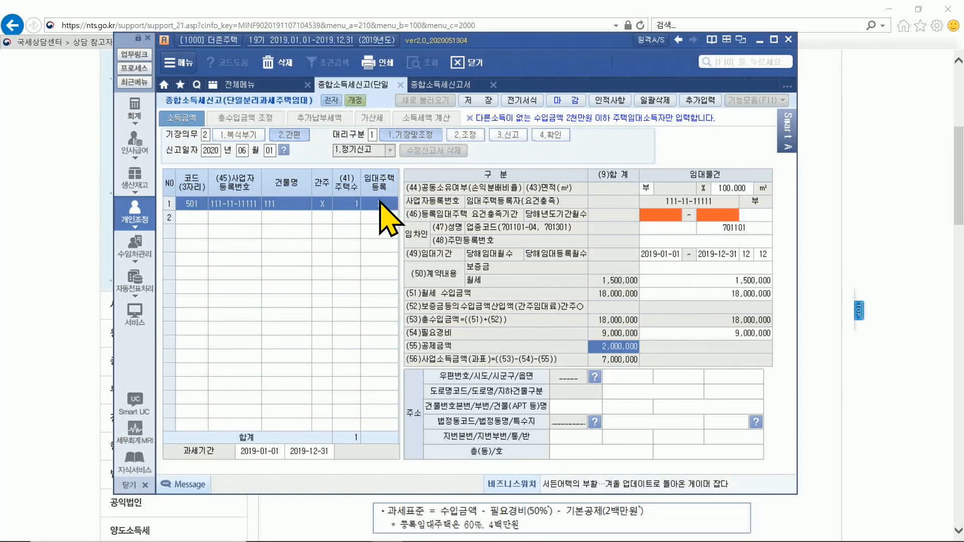
pyautogui.press('1')
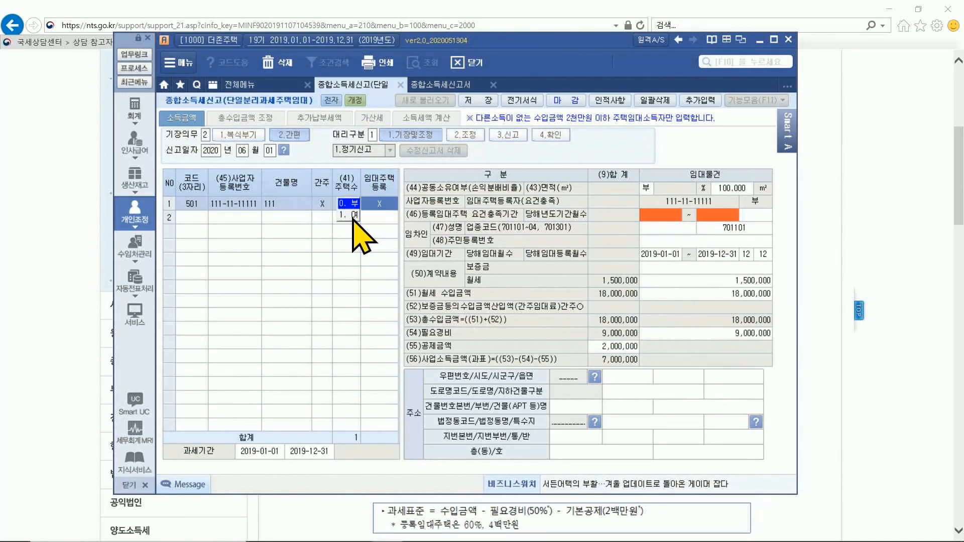
# Step: Set the registered rental housing qualifying period to 2019-01-01 through 2019-12-31
pyautogui.click(670, 215)
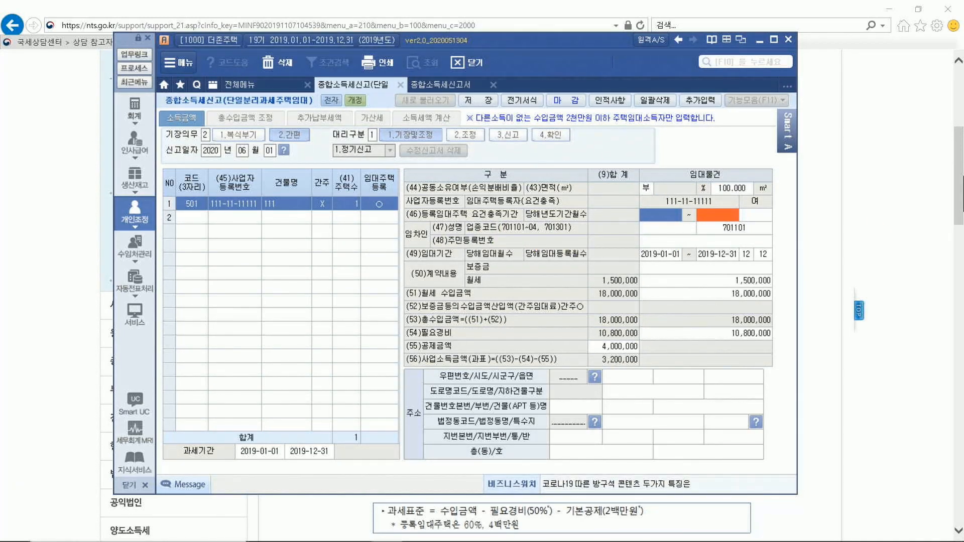
pyautogui.write('2019-01-01')
pyautogui.press('Return')
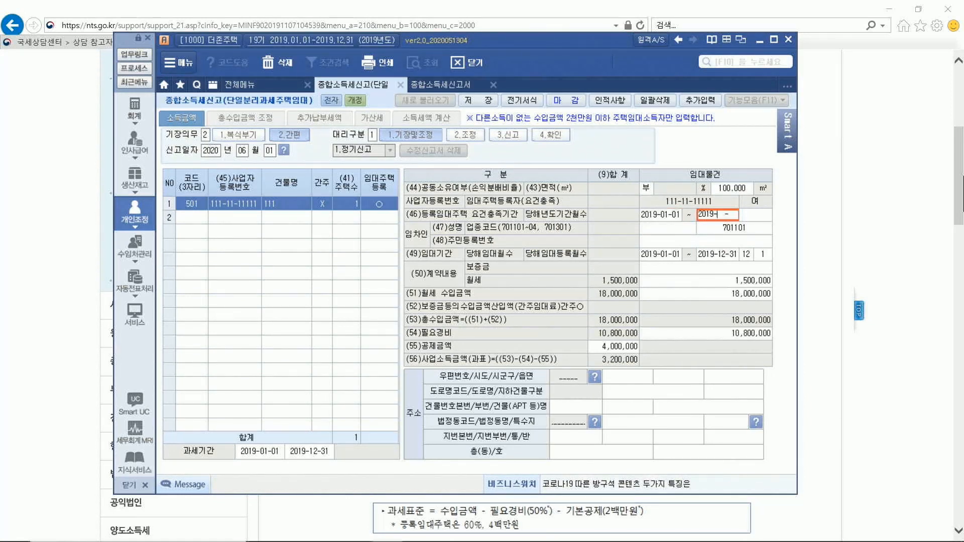
pyautogui.write('2019-12-31')
pyautogui.press('Return')
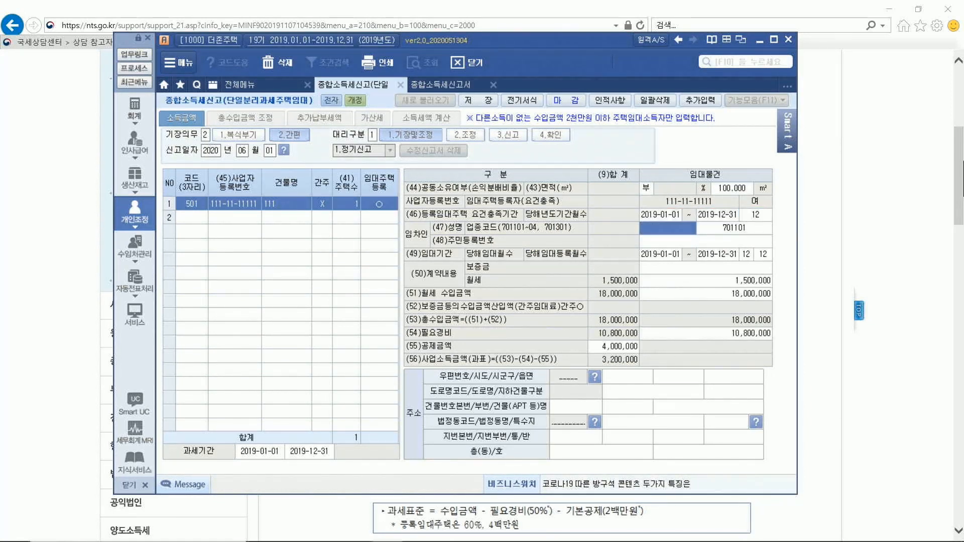
# Step: Check the rent, necessary expenses and deduction amount against the registered-housing column of the tax office web page
pyautogui.click(764, 242)
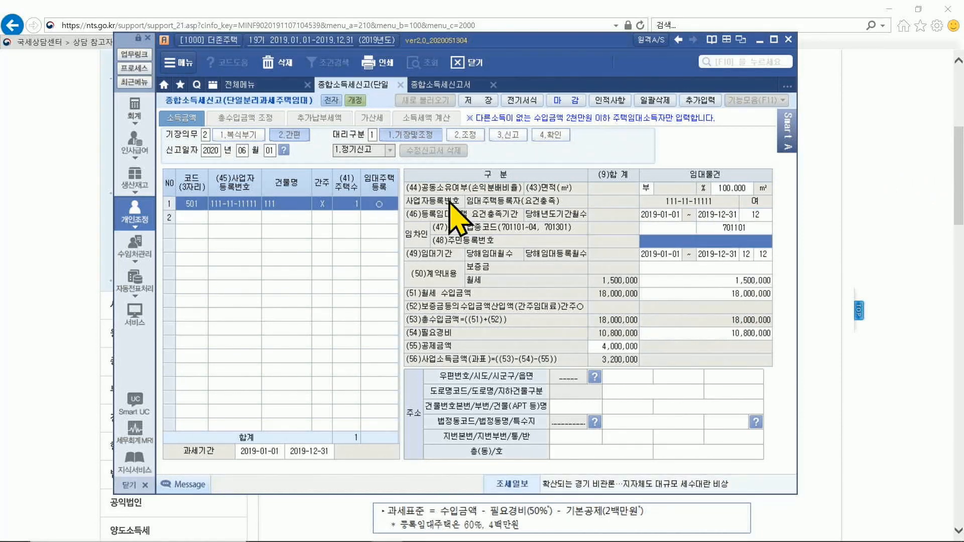
pyautogui.click(742, 282)
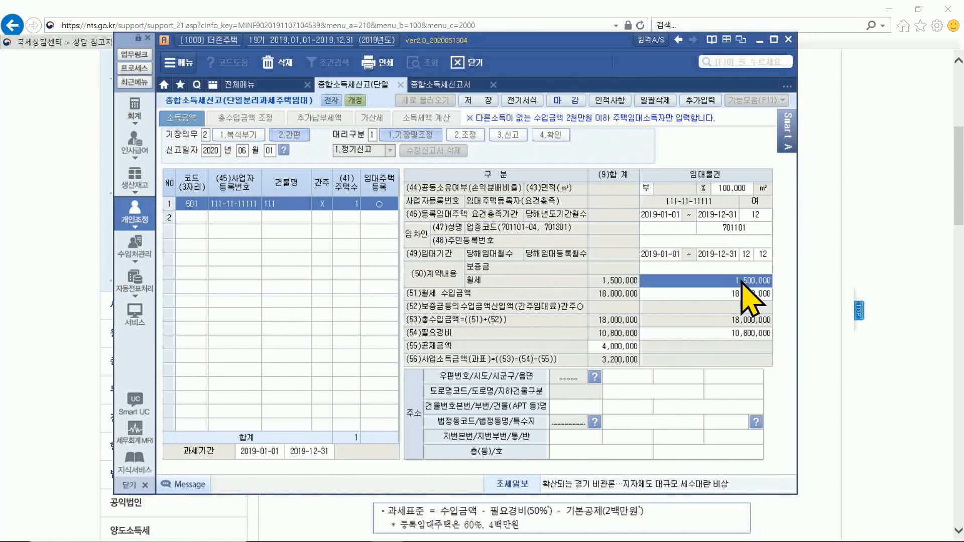
pyautogui.click(706, 333)
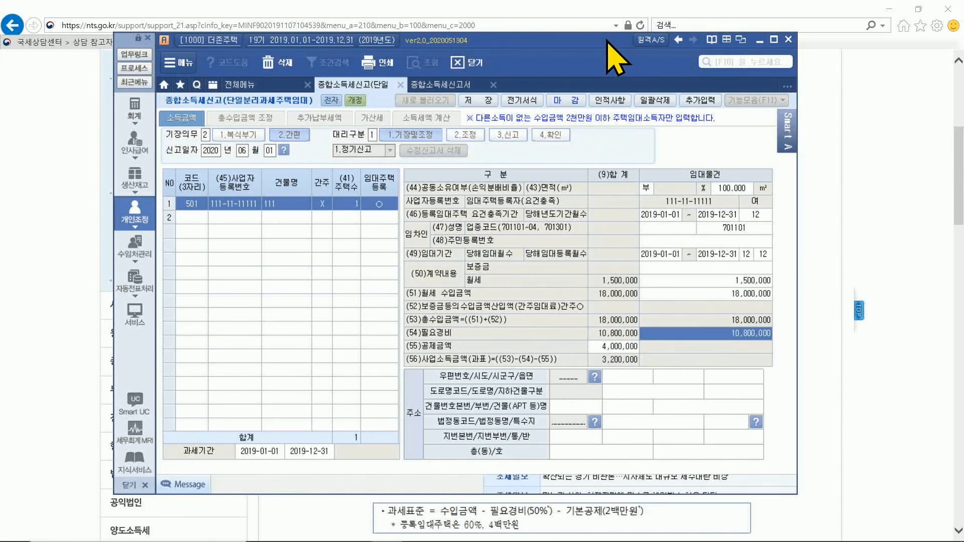
pyautogui.moveTo(607, 41); pyautogui.dragTo(254, 36)
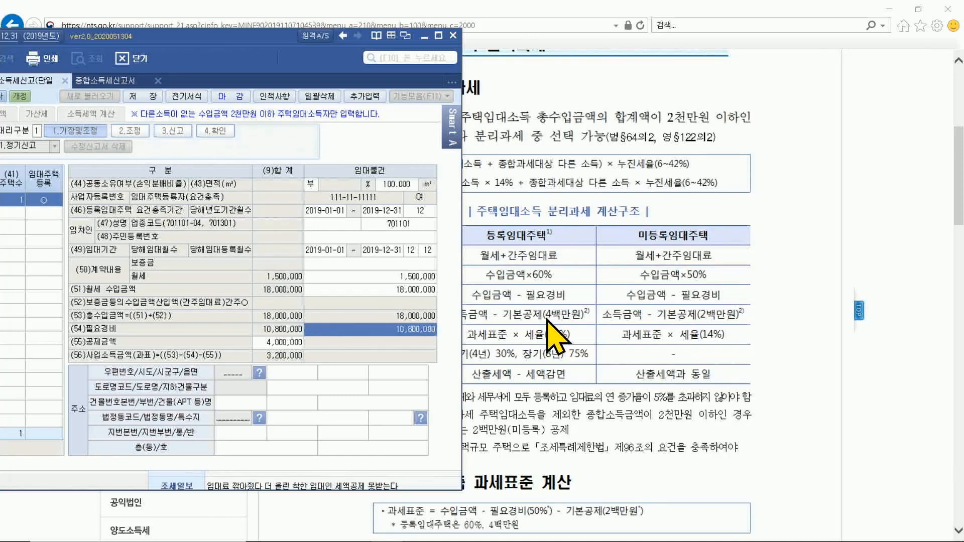
pyautogui.click(276, 343)
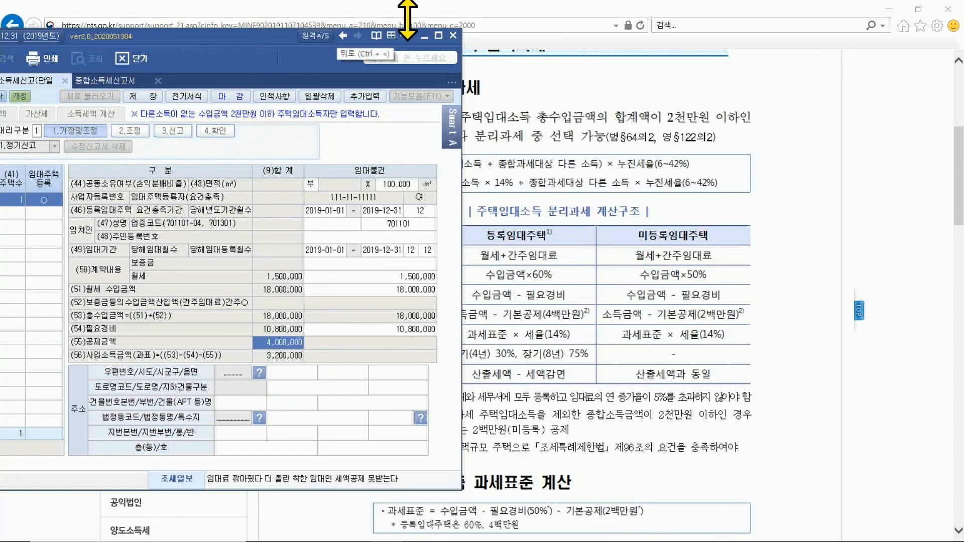
# Step: Compare the single separate-taxation return's tax calculation (소득세액 계산) with its income amounts and the web page's registered-housing column
pyautogui.moveTo(263, 28); pyautogui.dragTo(564, 47)
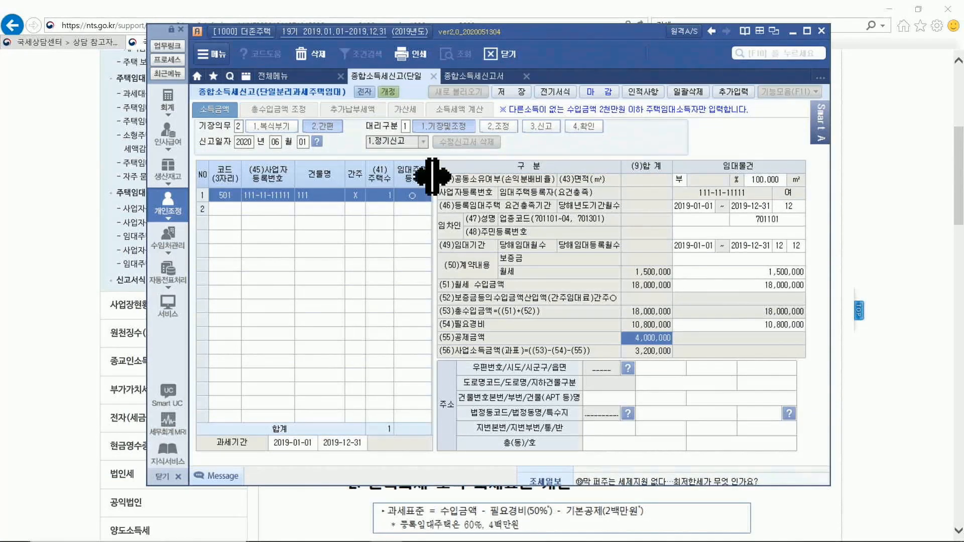
pyautogui.click(466, 113)
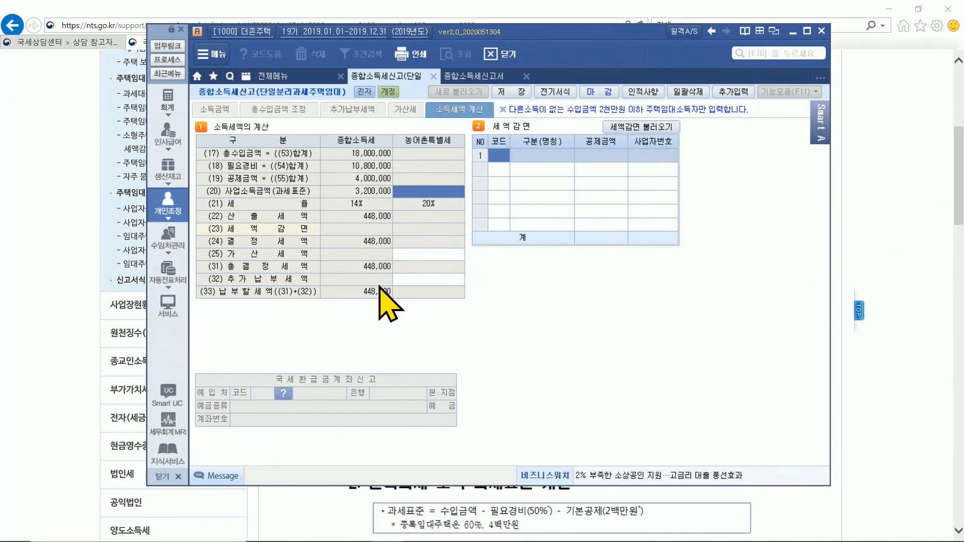
pyautogui.click(216, 108)
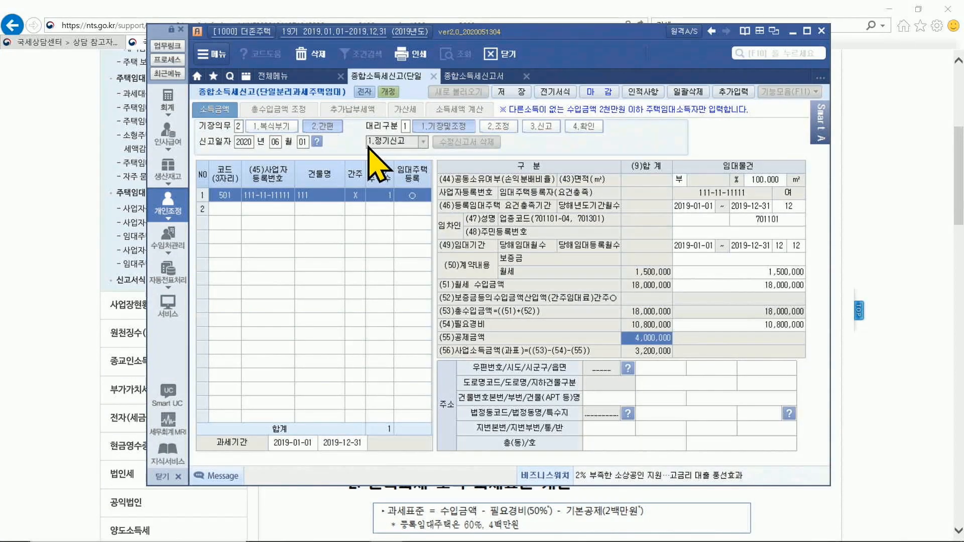
pyautogui.click(483, 109)
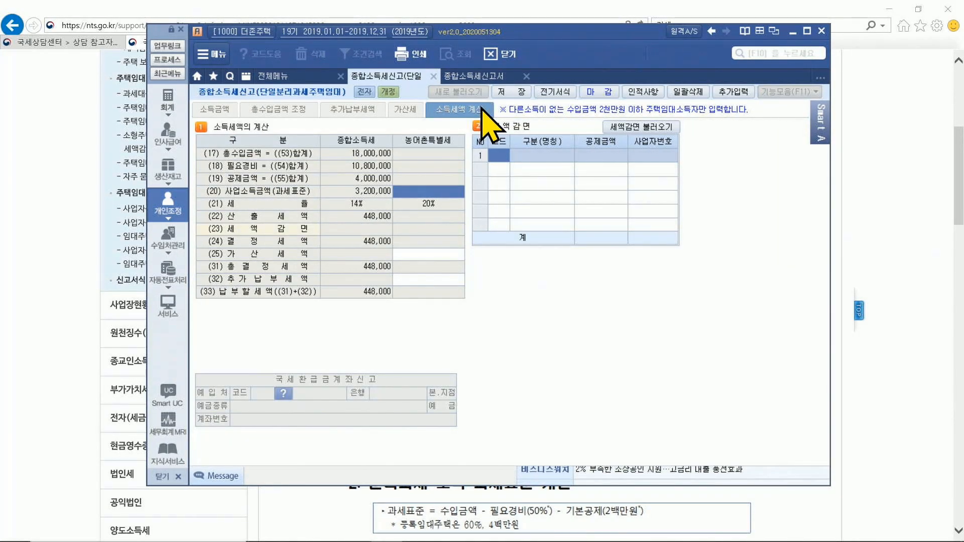
pyautogui.click(215, 108)
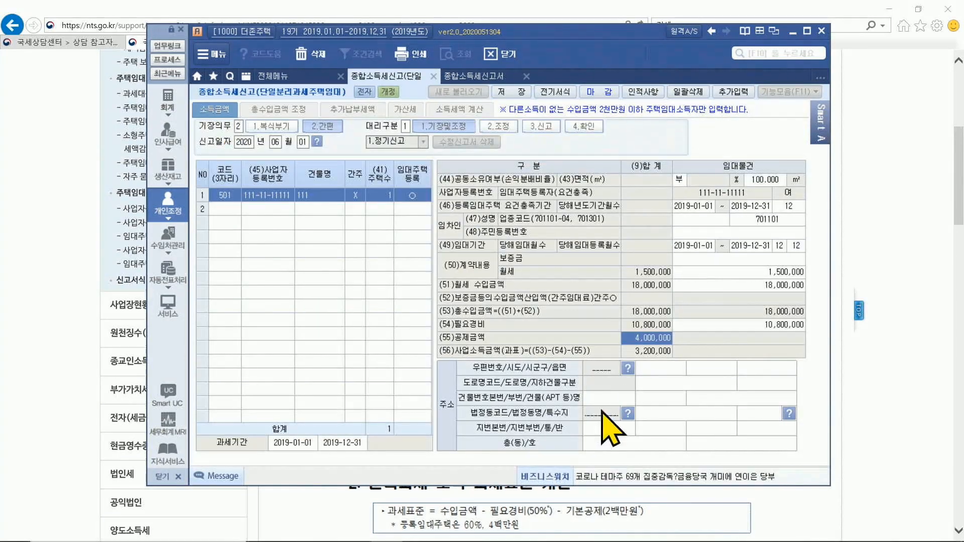
pyautogui.click(456, 114)
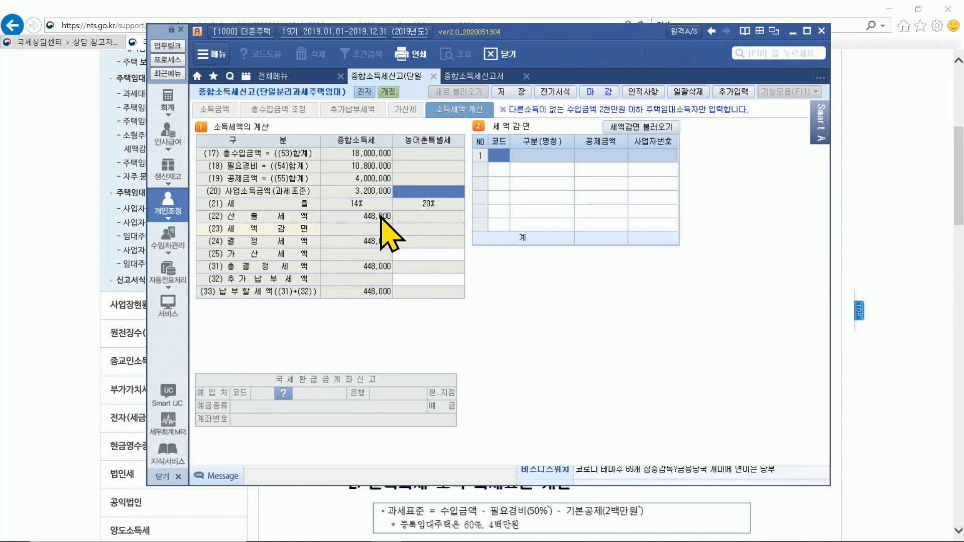
pyautogui.click(687, 8)
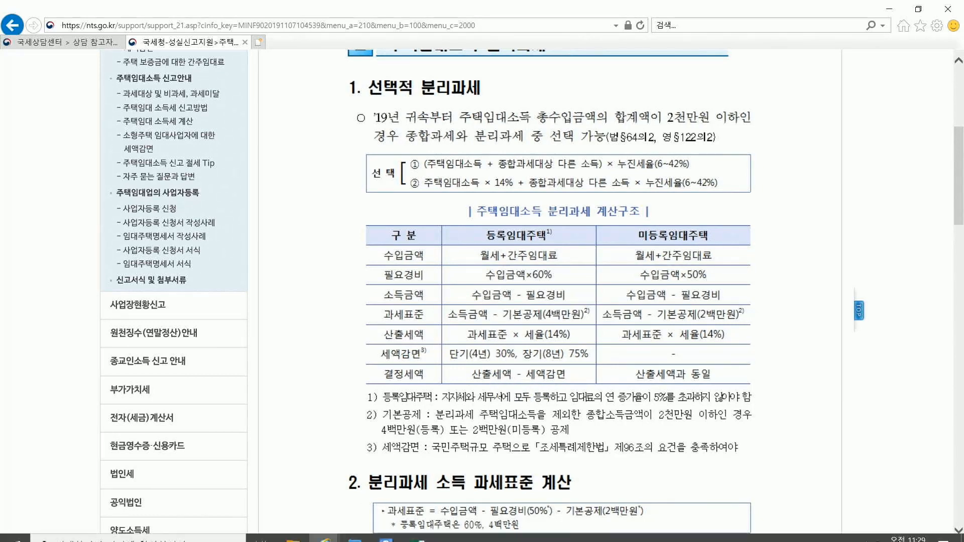
pyautogui.click(379, 531)
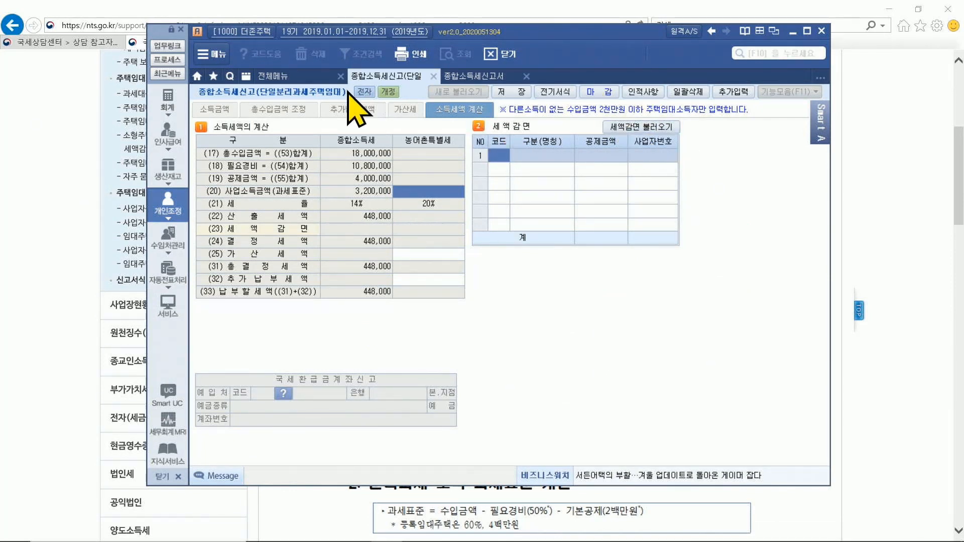
# Step: Open the 소형주택임대사업자세액감면신청서, check the rental income subject to reduction in item (13), and save the form
pyautogui.click(272, 76)
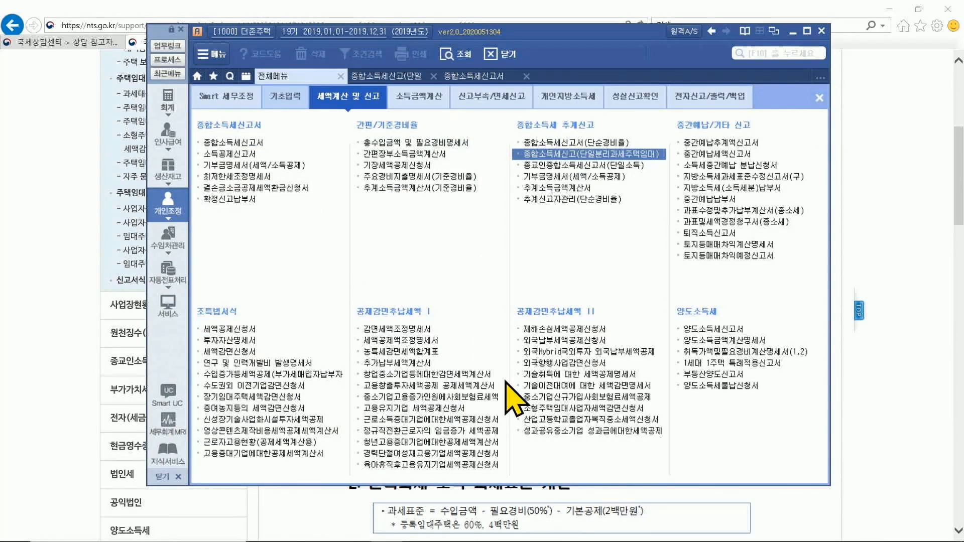
pyautogui.click(563, 420)
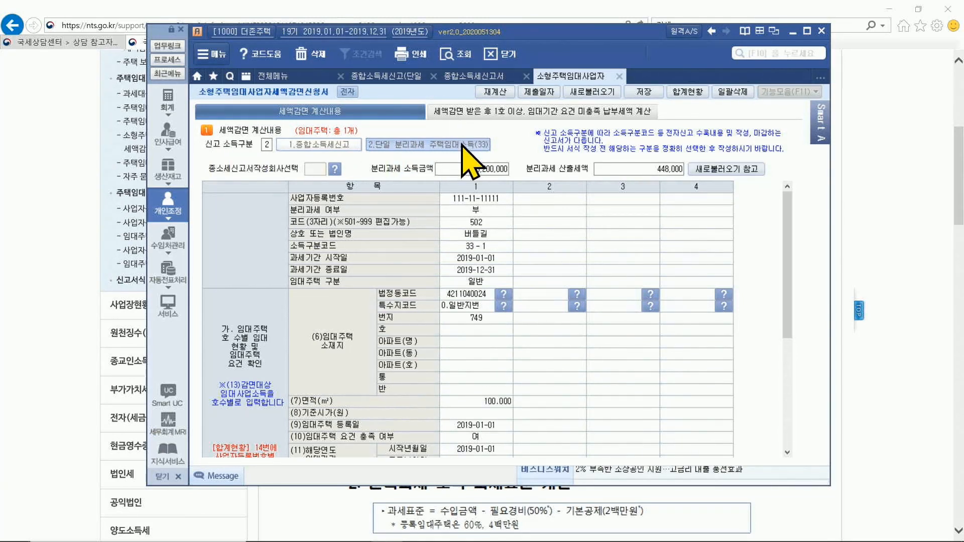
pyautogui.click(478, 211)
pyautogui.click(475, 329)
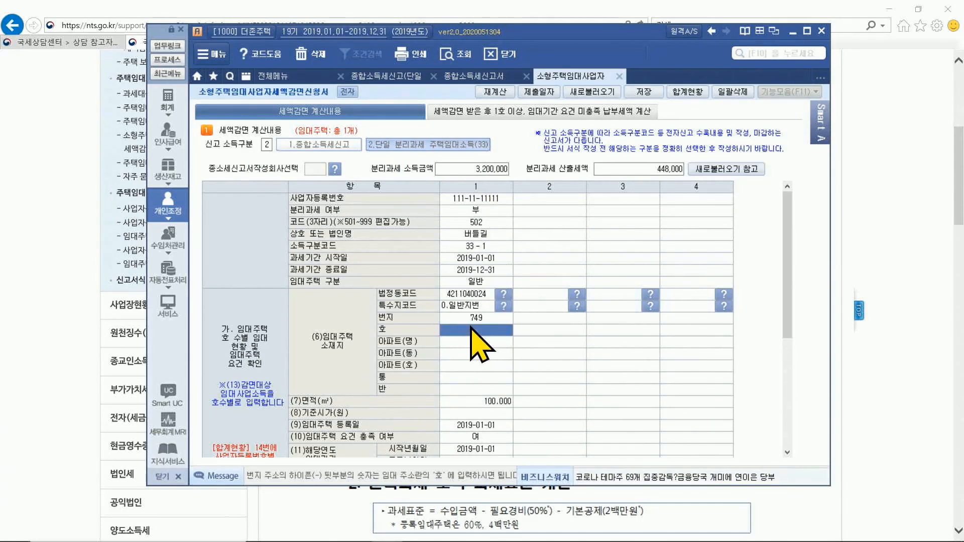
pyautogui.scroll(-5, 474, 331)
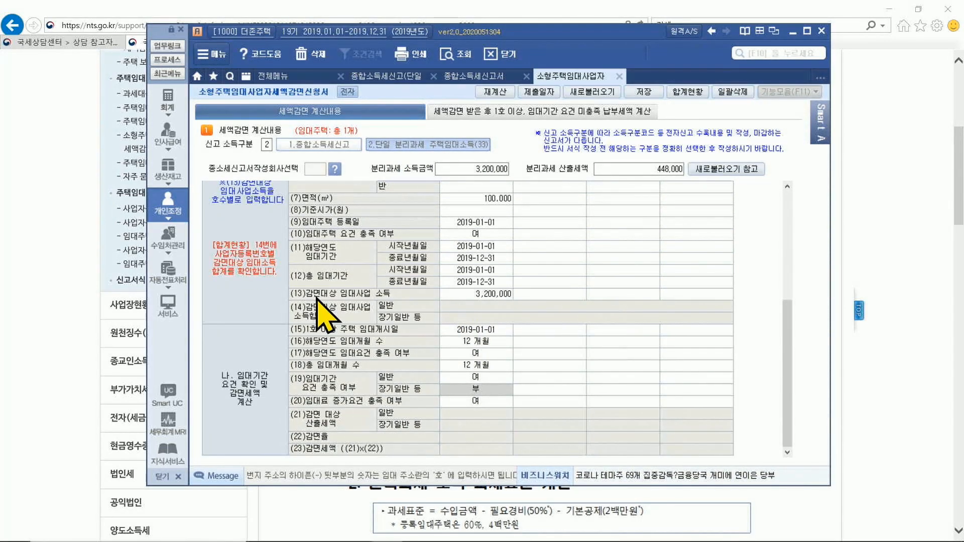
pyautogui.click(502, 292)
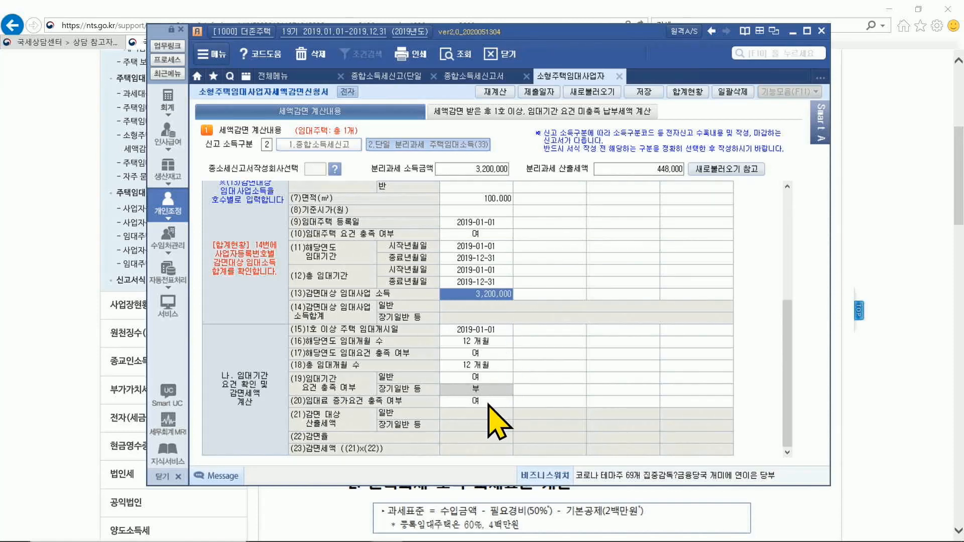
pyautogui.click(644, 92)
pyautogui.click(479, 307)
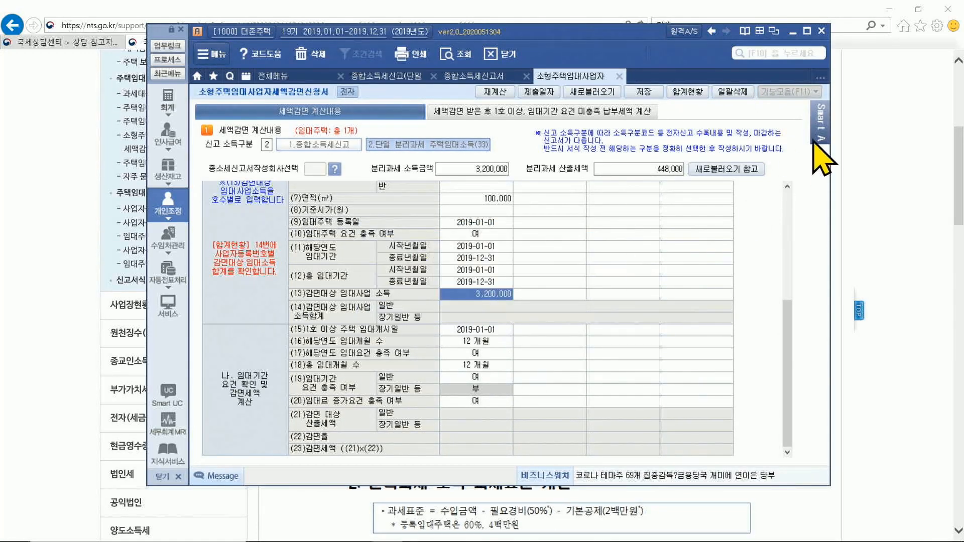
# Step: Open the 세액감면신청서 and delete its existing reduction entry
pyautogui.click(272, 76)
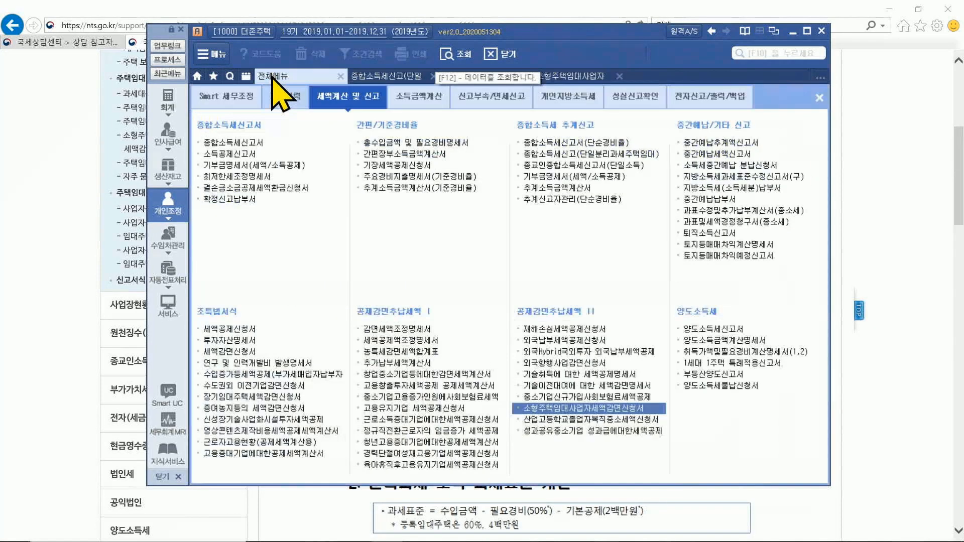
pyautogui.click(241, 351)
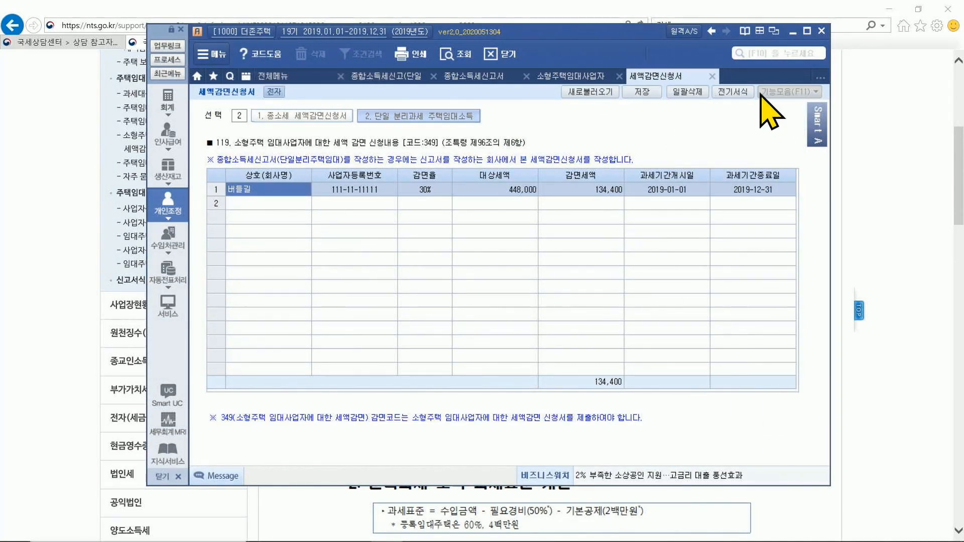
pyautogui.click(689, 94)
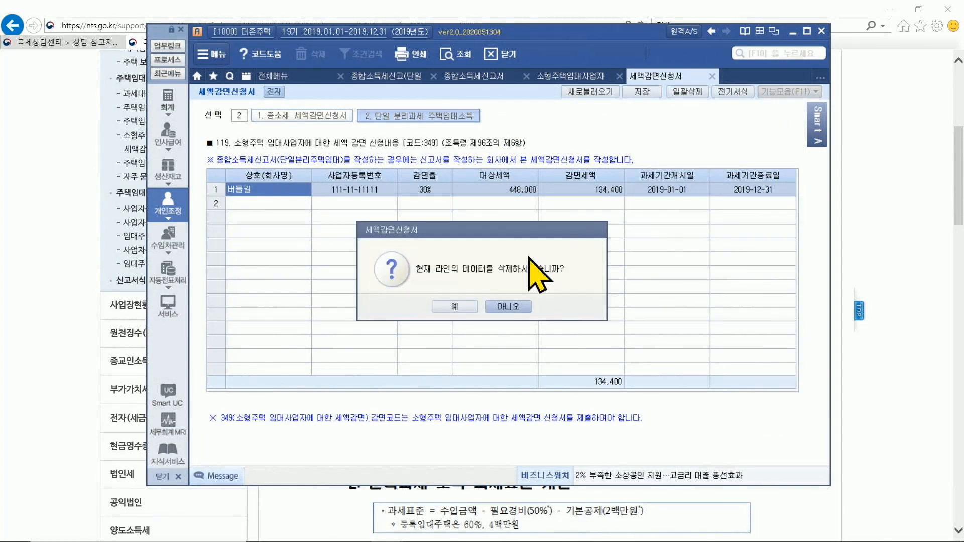
pyautogui.click(434, 304)
# Step: Reload the 소형주택임대사업자세액감면신청서 entries into the 세액감면신청서 and save it
pyautogui.click(590, 92)
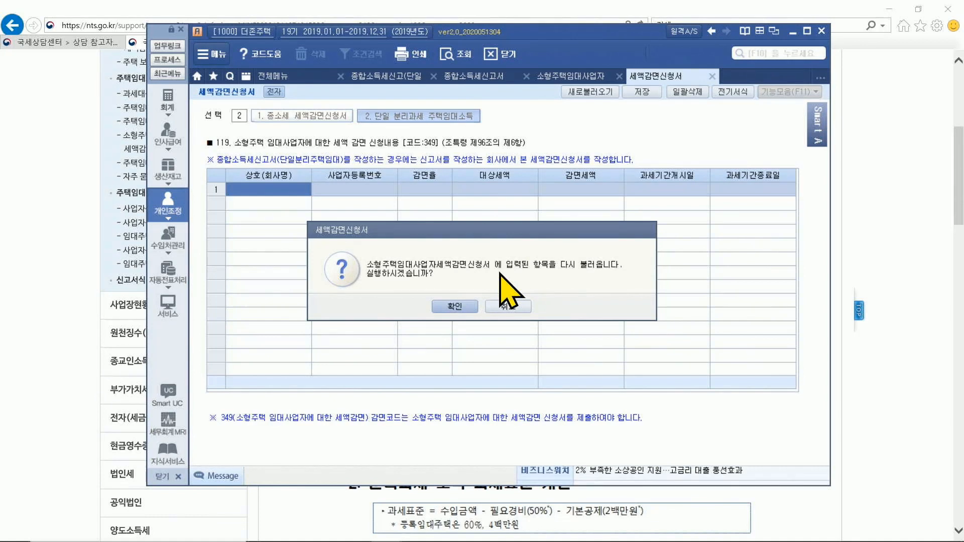
pyautogui.click(455, 306)
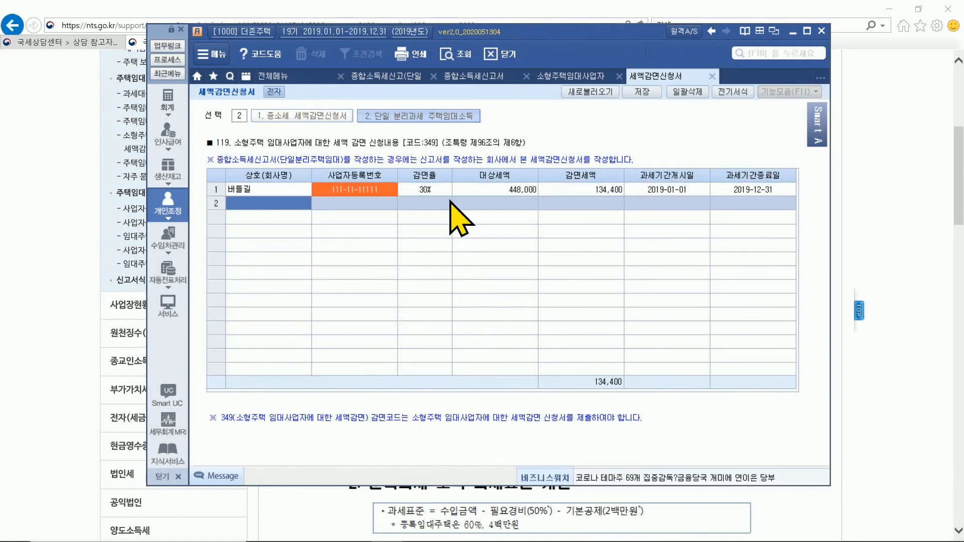
pyautogui.click(643, 92)
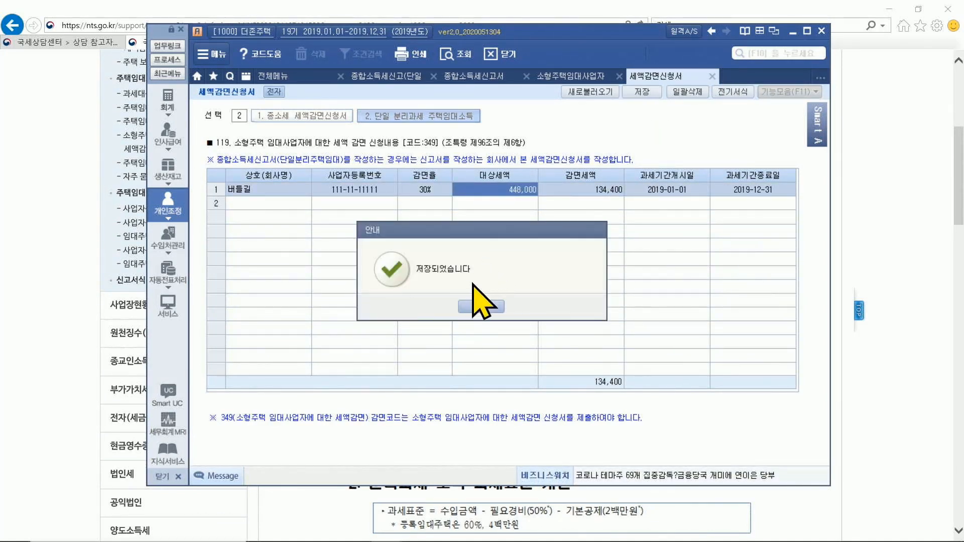
pyautogui.click(467, 304)
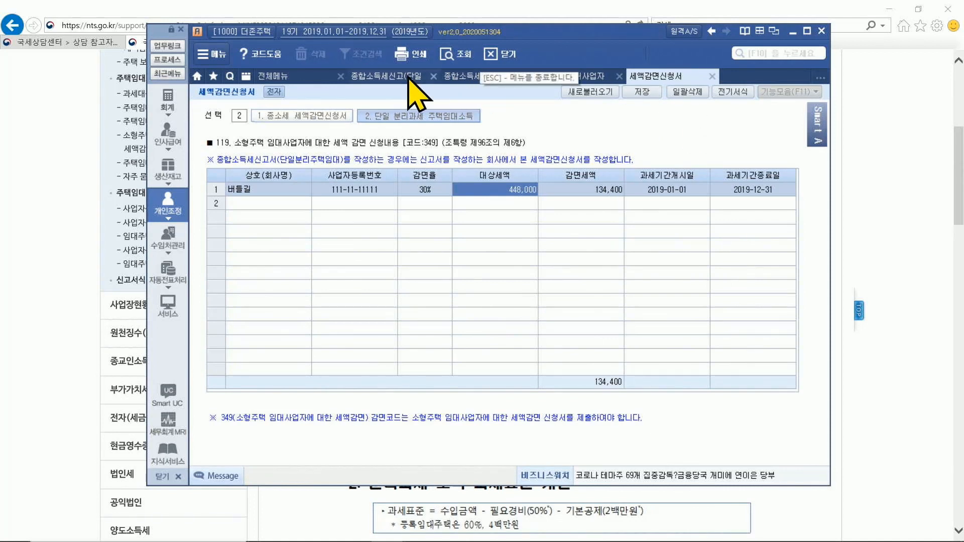
# Step: Load the tax reduction application data into the single separate-taxation return's 세액감면 table and check the reduction in the tax calculation
pyautogui.click(386, 76)
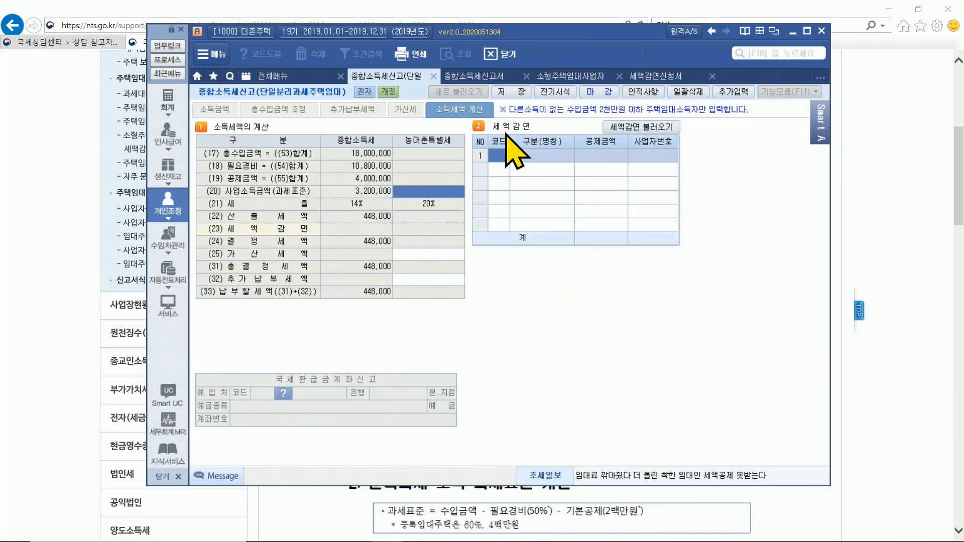
pyautogui.click(507, 155)
pyautogui.click(650, 129)
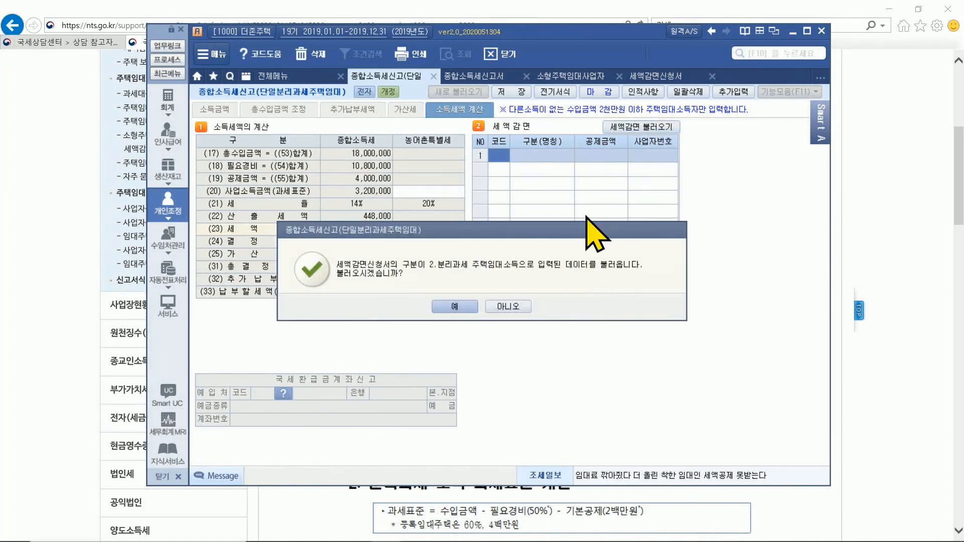
pyautogui.click(459, 306)
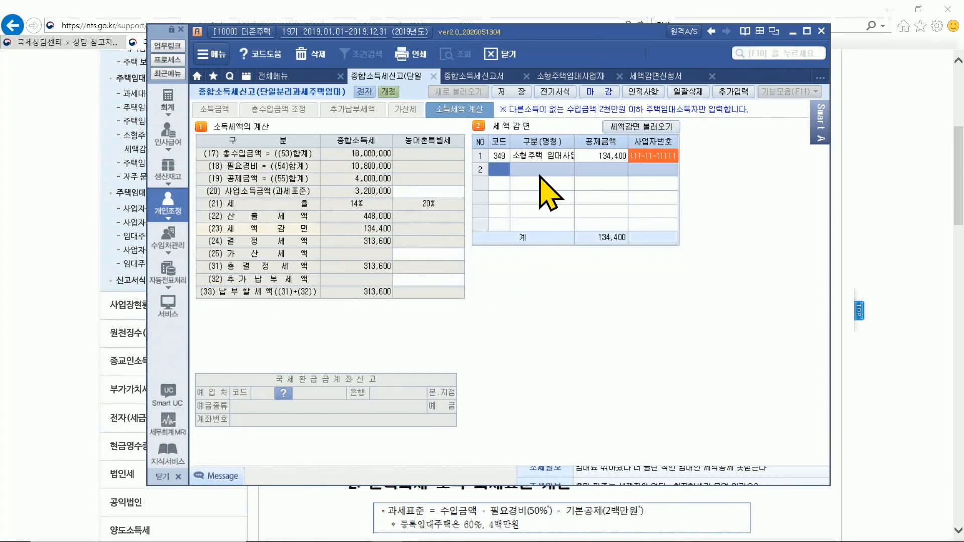
pyautogui.click(605, 156)
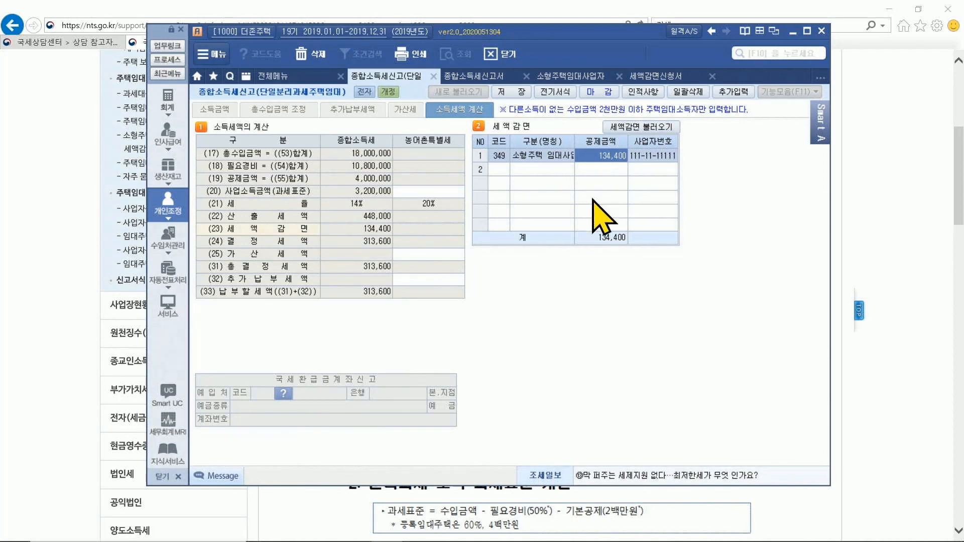
pyautogui.click(372, 228)
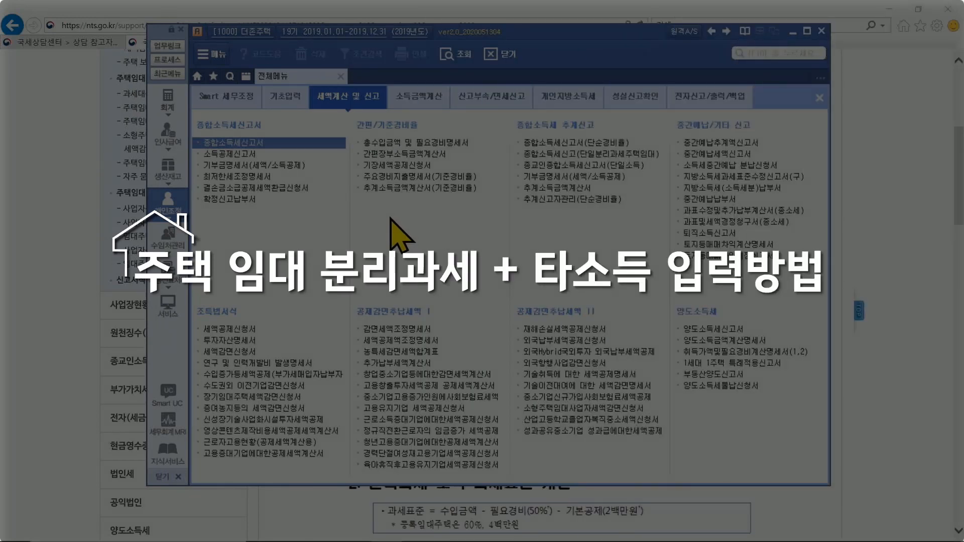
# Step: Open the general income tax return (종합소득세신고서) and view the income code 51 entry among its income amounts
pyautogui.click(279, 145)
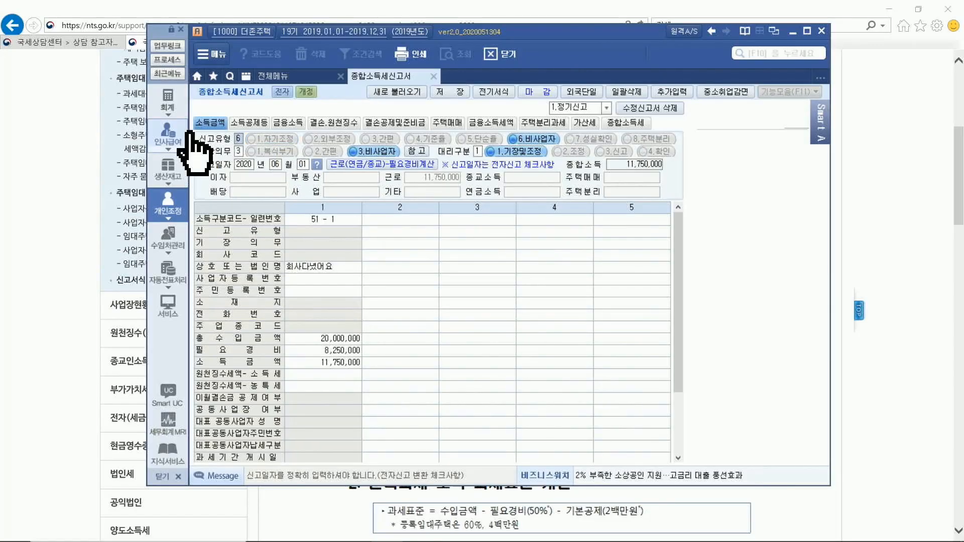
pyautogui.click(342, 220)
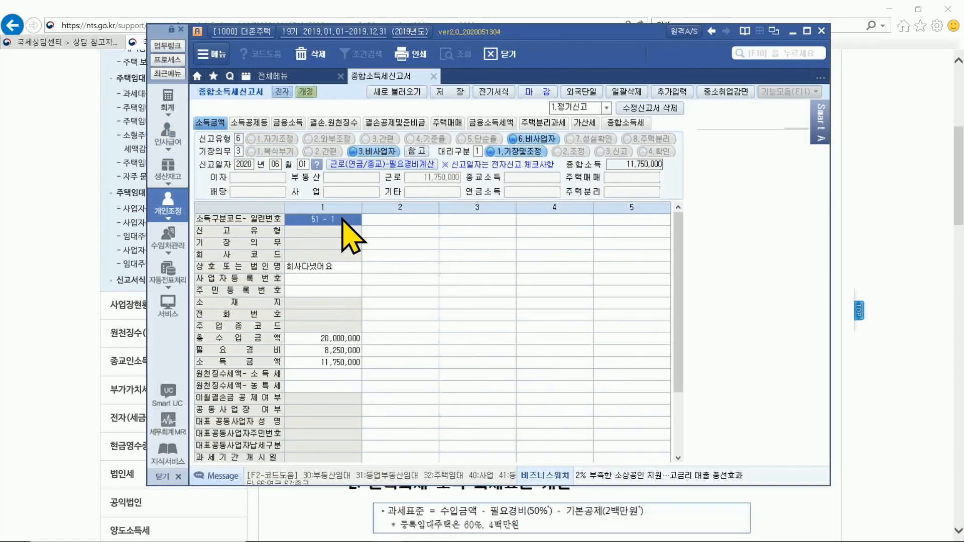
pyautogui.click(324, 290)
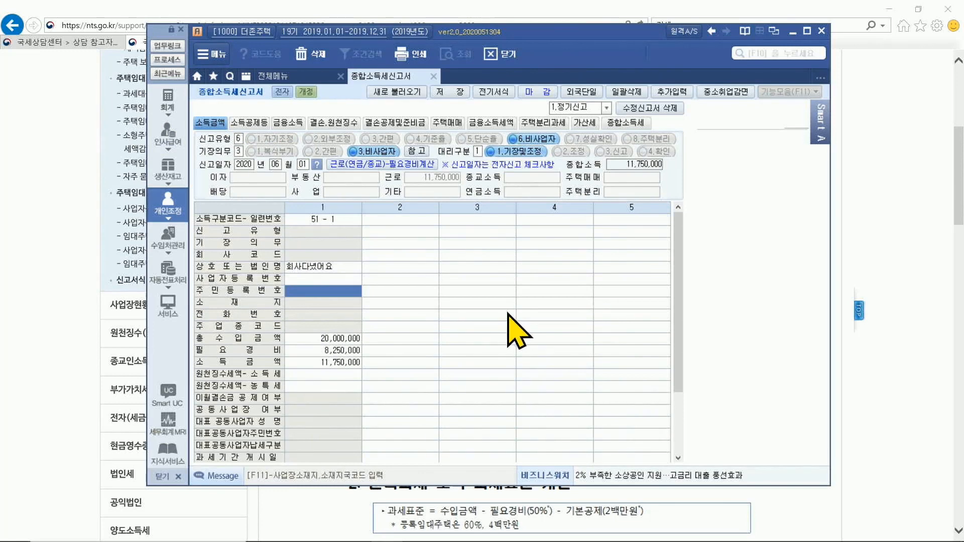
# Step: Add property 501 with building name 11, 간주 X and one house in the separate housing taxation section (주택분리과세)
pyautogui.click(544, 125)
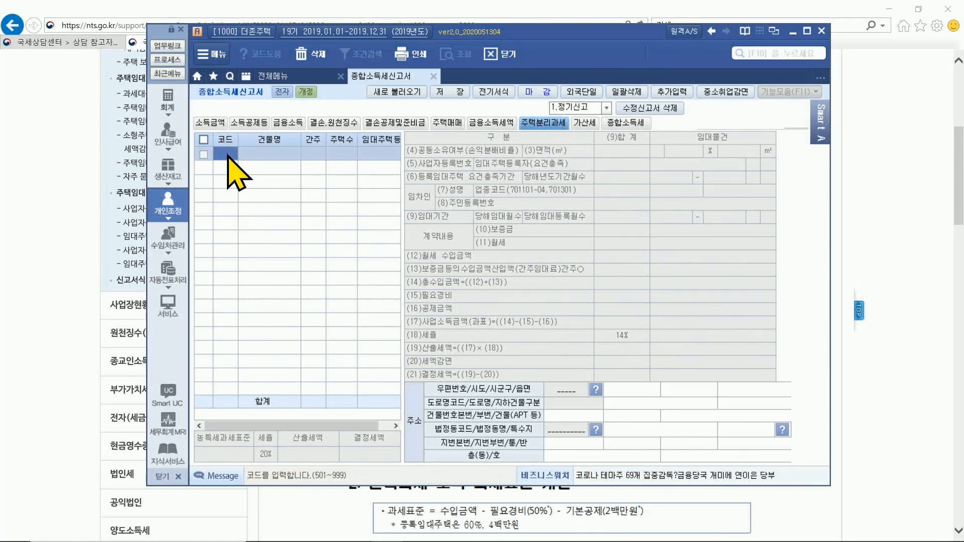
pyautogui.write('501')
pyautogui.press('Return')
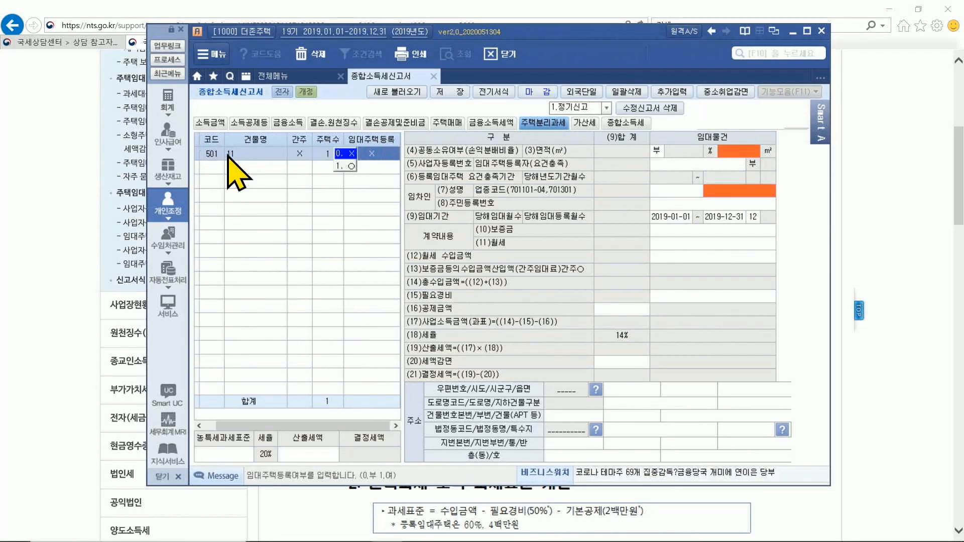
pyautogui.hotkey('ctrl', 'm')
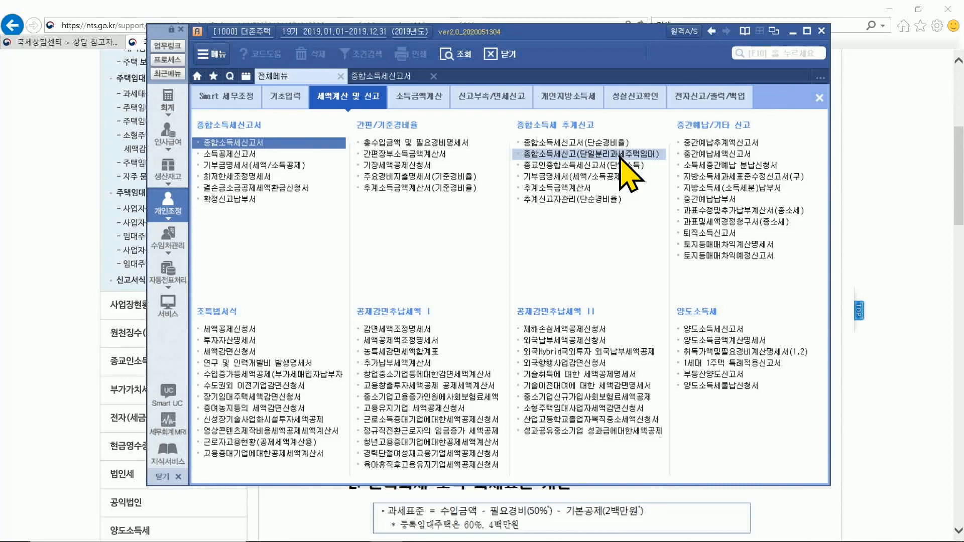
pyautogui.click(395, 77)
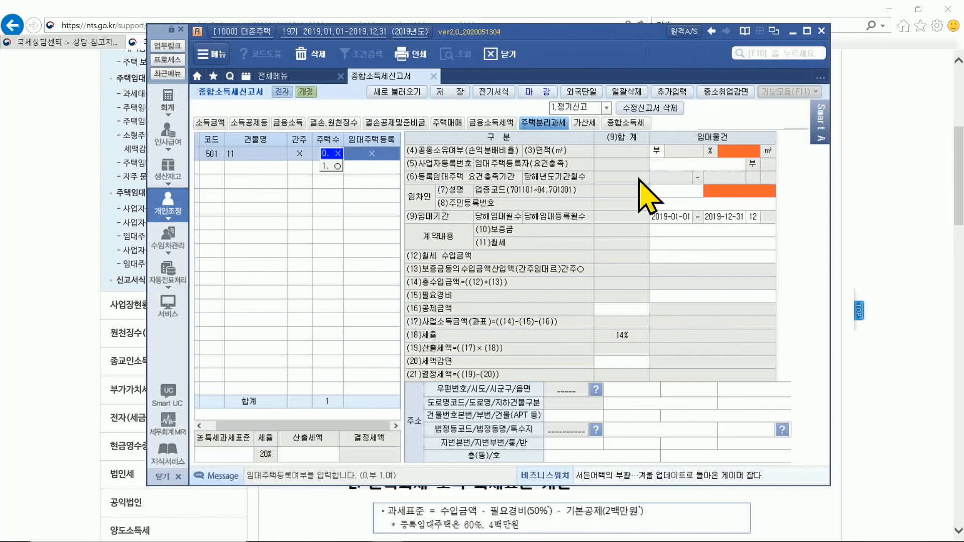
# Step: Set property 501's rental housing registration to X and its area to 100 m²
pyautogui.press('1')
pyautogui.press('Return')
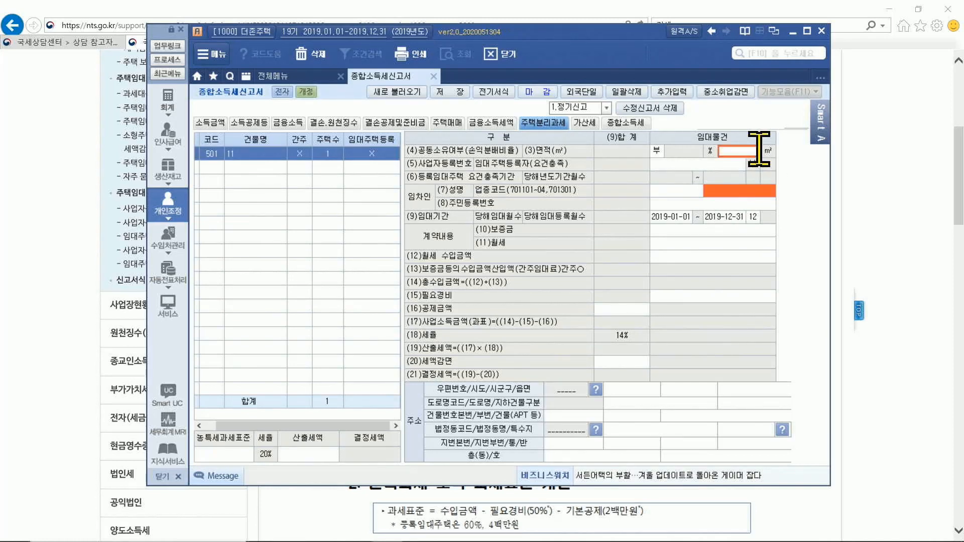
pyautogui.write('100')
pyautogui.press('Return')
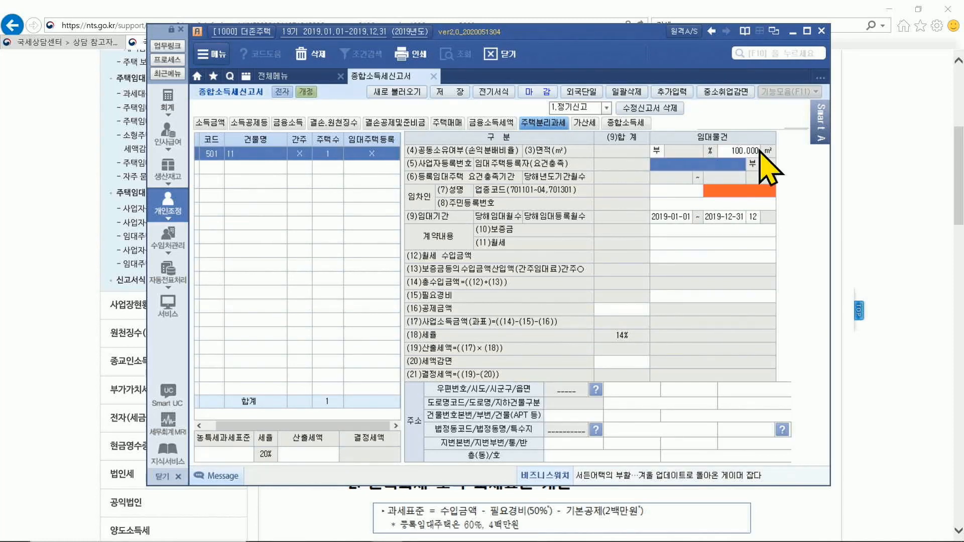
# Step: Set property 501's industry code (업종코드) to 701101, leaving the tenant's name and registration number blank
pyautogui.press('Return')
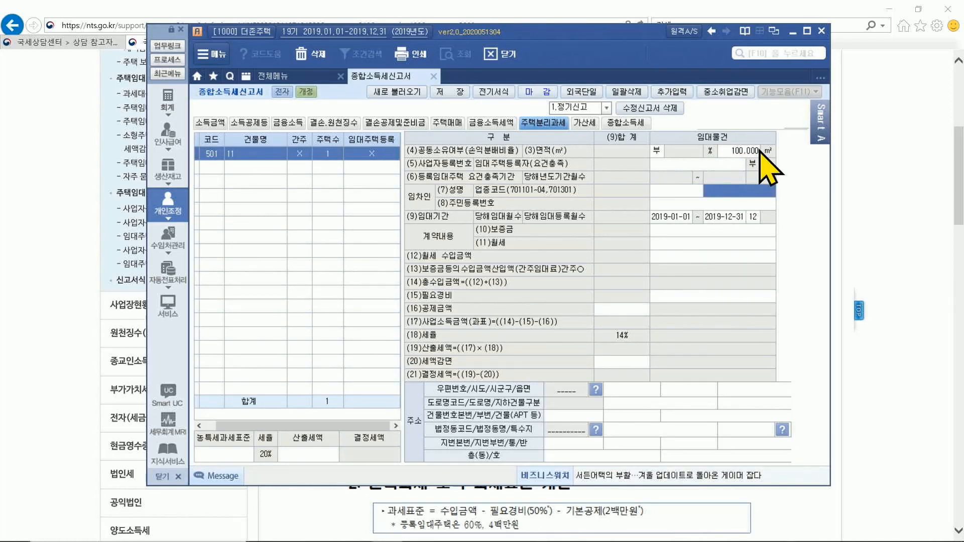
pyautogui.write('701101')
pyautogui.press('Return')
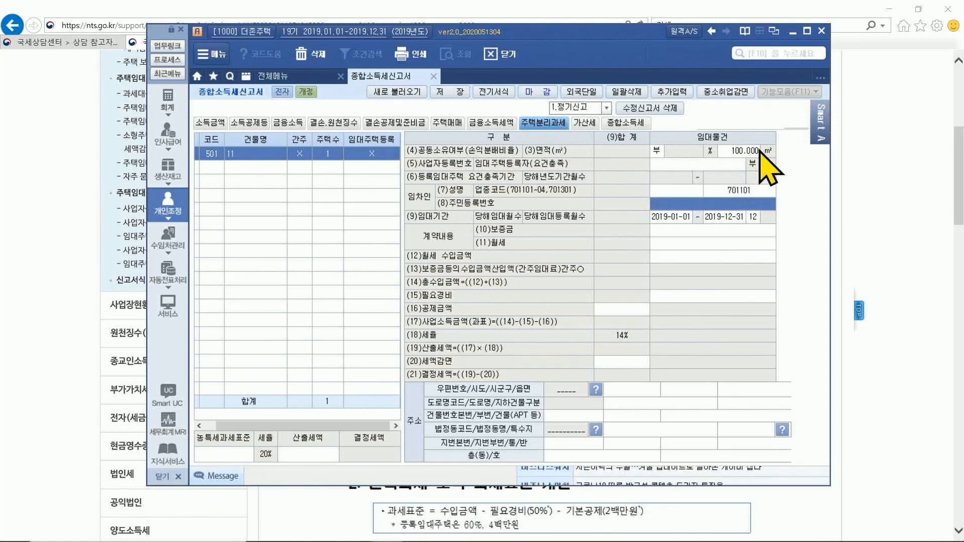
pyautogui.press('Return')
# Step: Keep property 501's rental period at 2019-01-01 to 2019-12-31 and set its monthly rent (월세) to 1,500,000
pyautogui.press('Return')
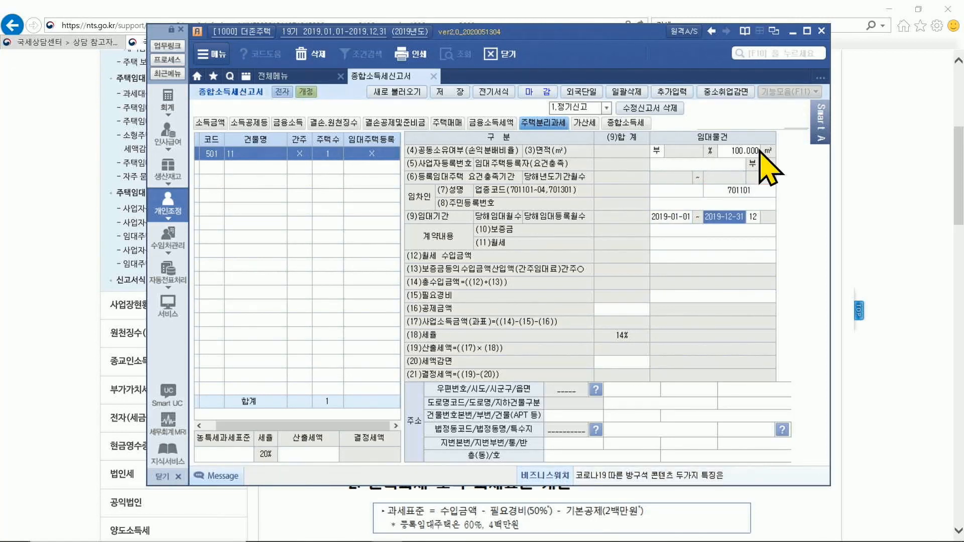
pyautogui.press('Return')
pyautogui.press('Return')
pyautogui.write('1')
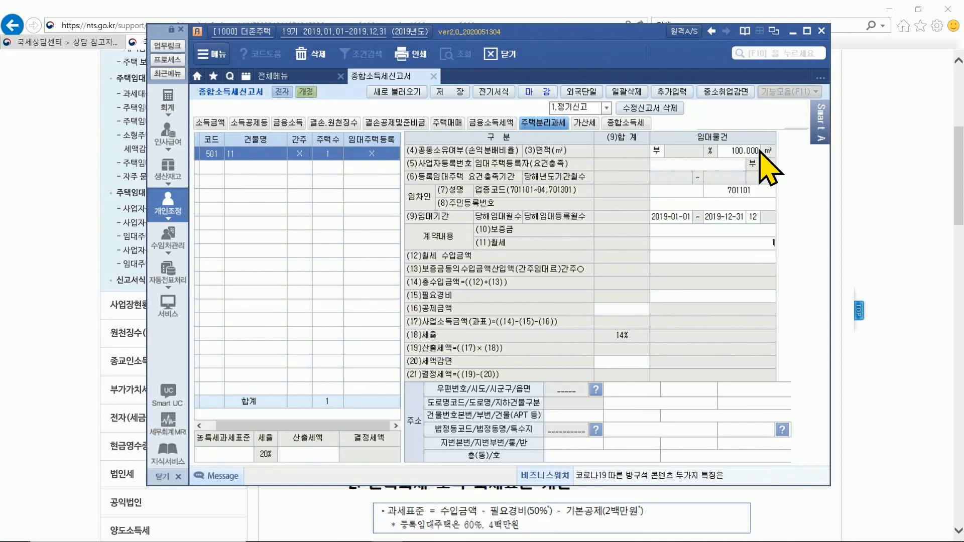
pyautogui.write(',500,000')
pyautogui.press('Return')
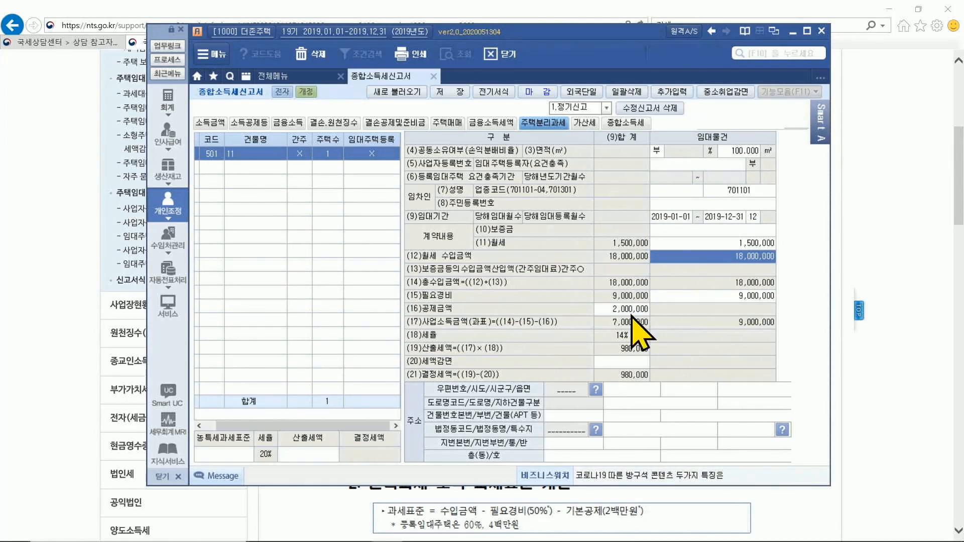
# Step: Compare property 501's necessary expenses, deduction and tax with the tax calculation in the single separate-taxation return (단일분리과세주택임대)
pyautogui.click(744, 298)
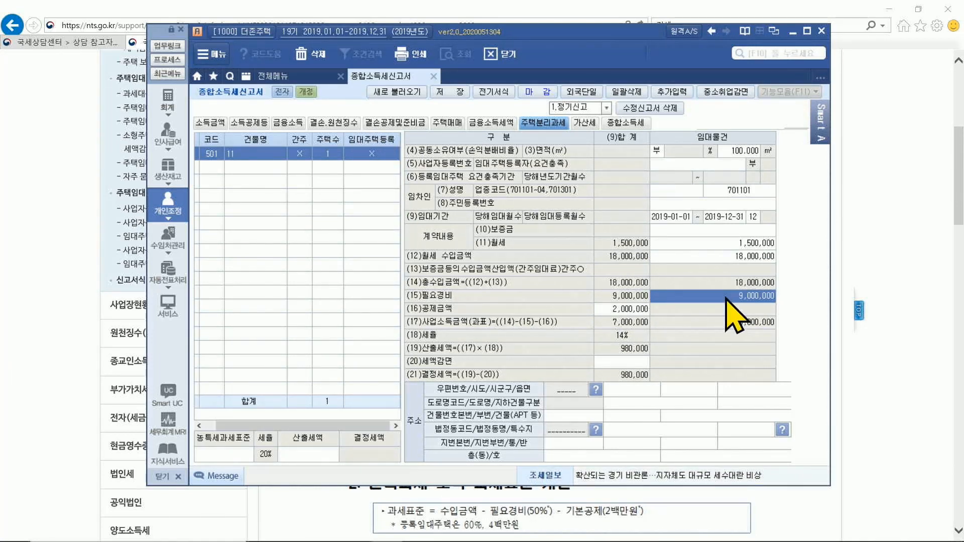
pyautogui.click(629, 310)
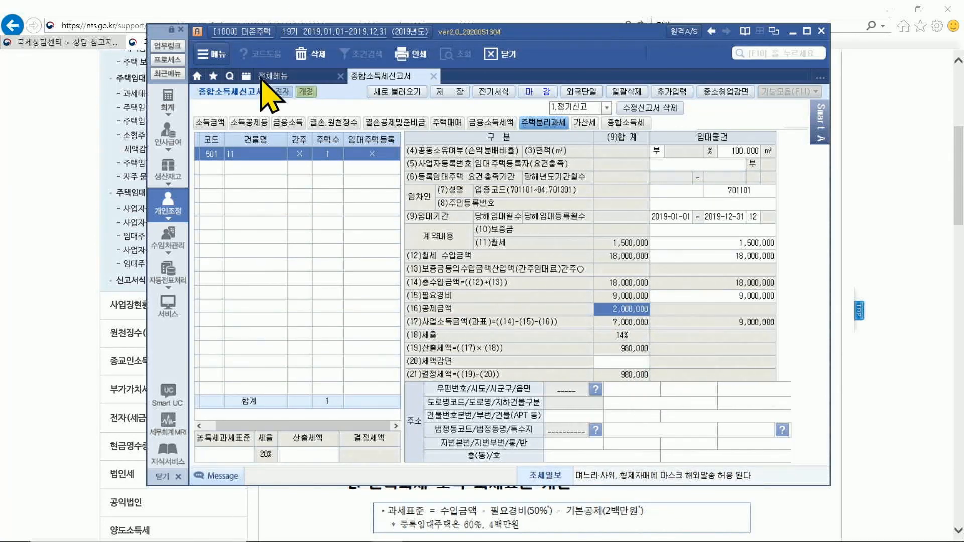
pyautogui.click(273, 76)
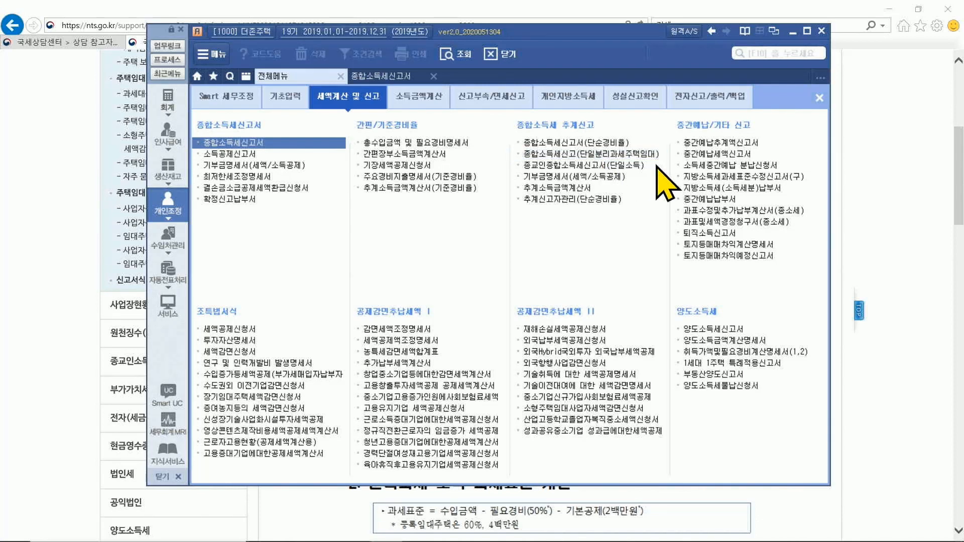
pyautogui.click(607, 154)
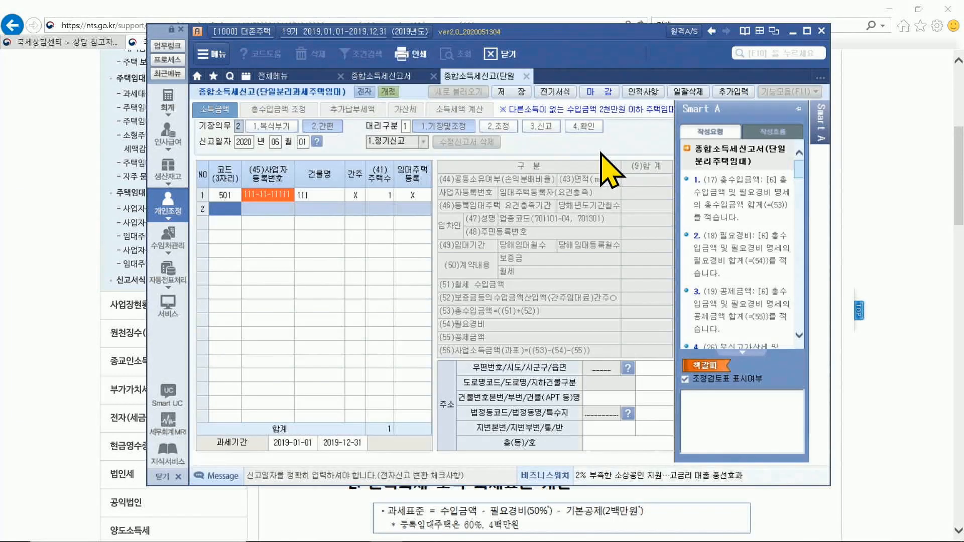
pyautogui.click(304, 195)
pyautogui.click(451, 113)
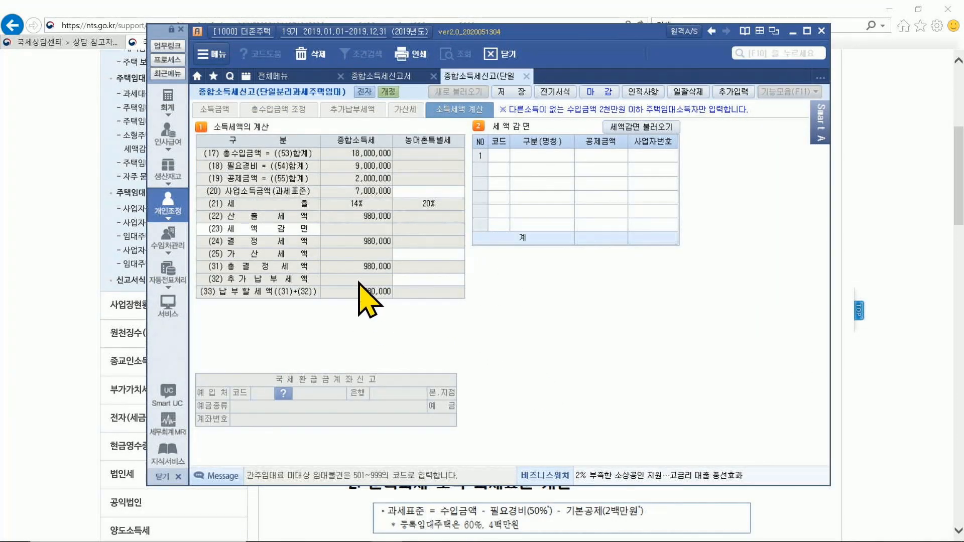
pyautogui.click(396, 78)
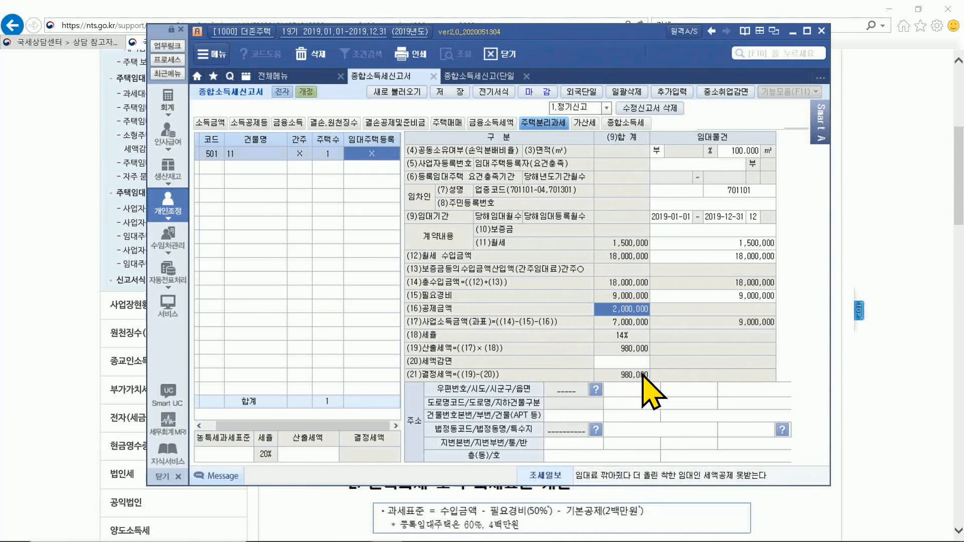
# Step: Review how the general return's income amounts and separately taxed housing rental carry into its comprehensive income tax calculation (종합소득세)
pyautogui.click(206, 124)
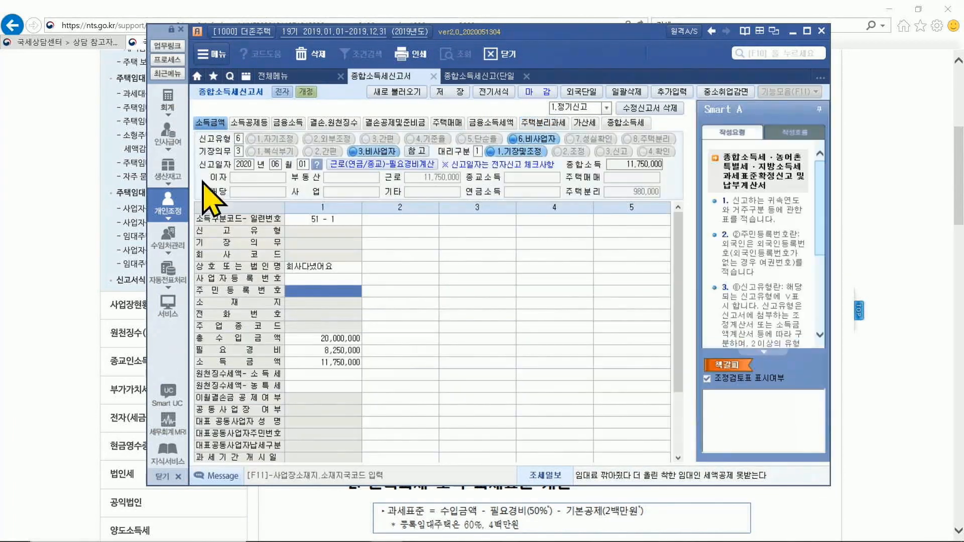
pyautogui.click(541, 124)
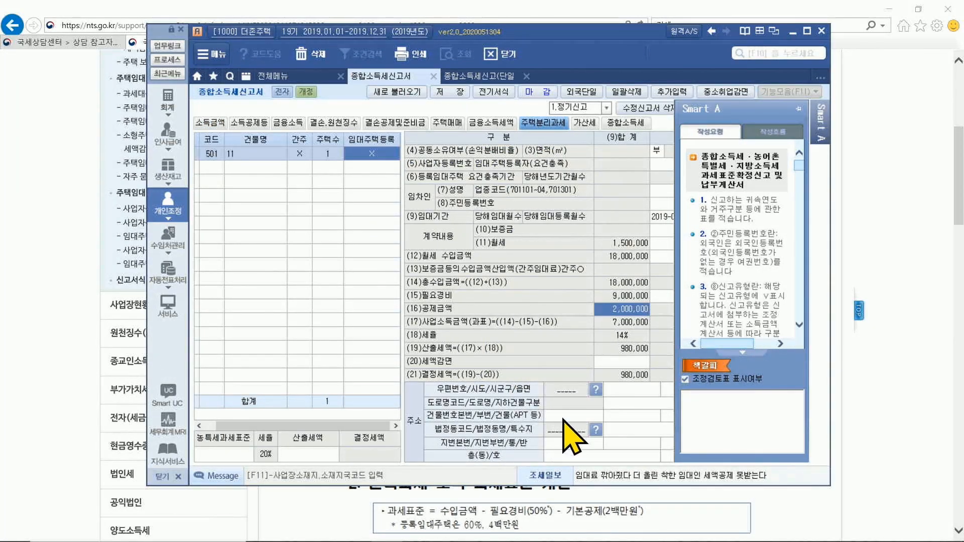
pyautogui.click(635, 128)
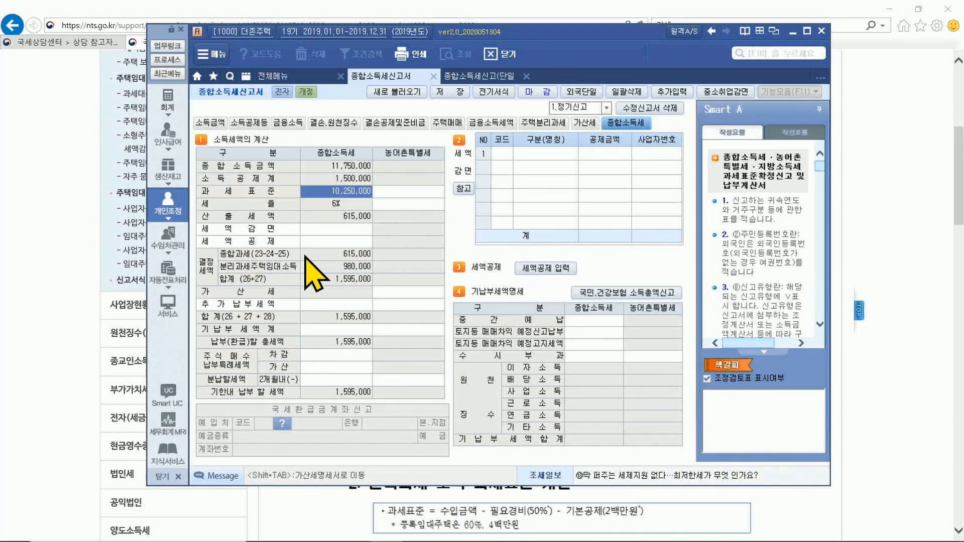
pyautogui.click(210, 122)
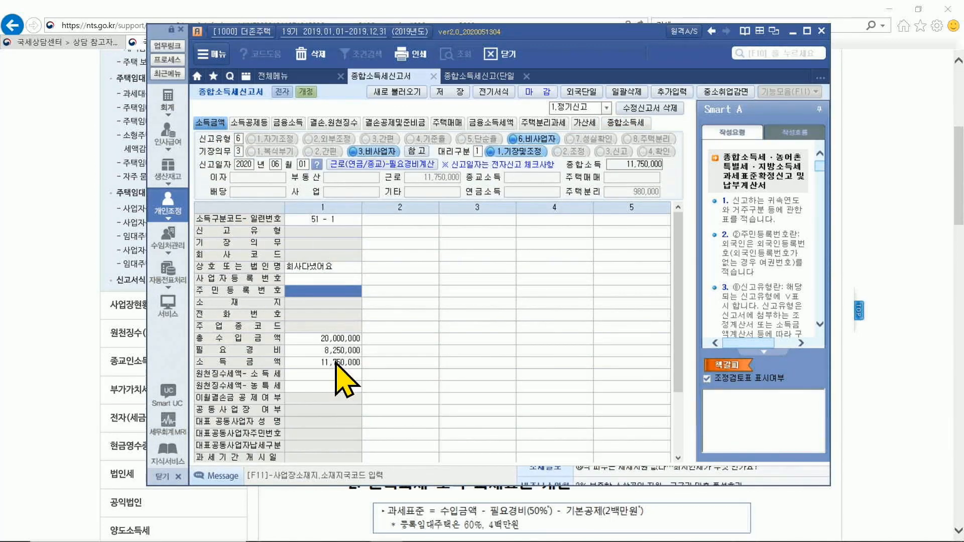
pyautogui.click(625, 123)
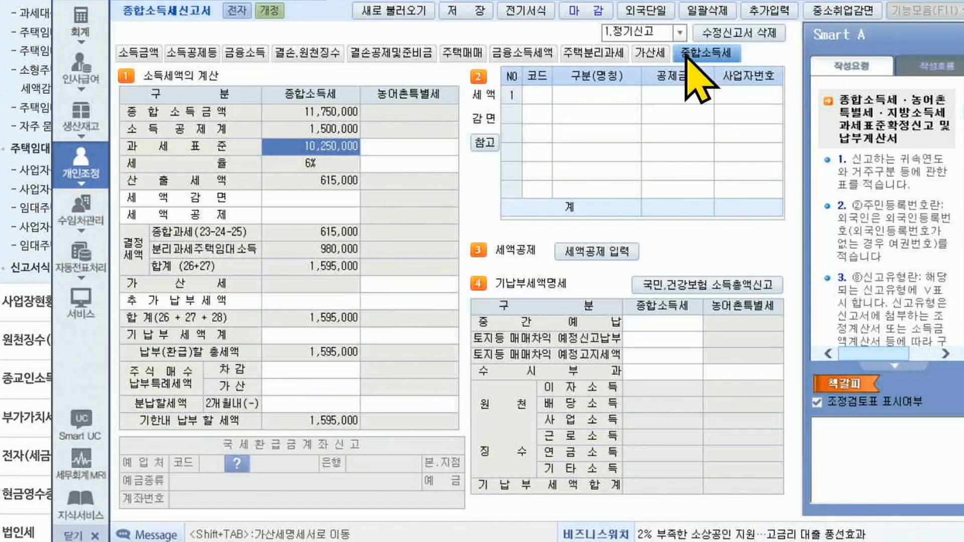
pyautogui.click(589, 54)
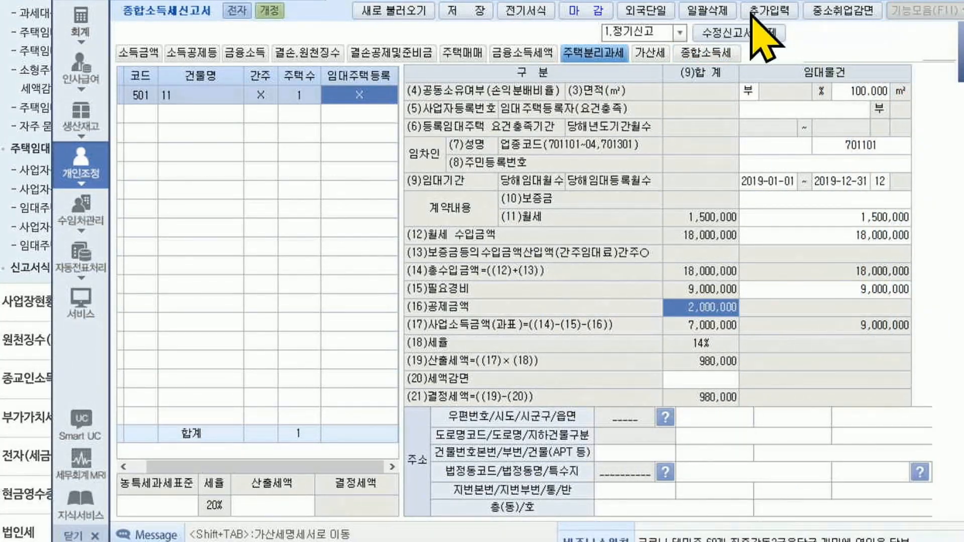
pyautogui.click(703, 53)
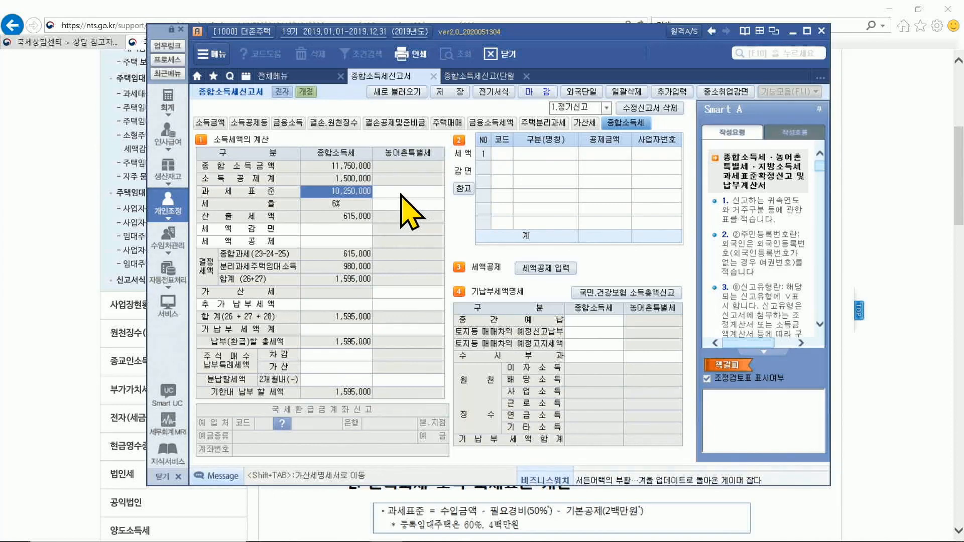
# Step: Close both open returns and open the housing section ((3)주택) of the 부동산 임대보증금총수입금액(1,2,3) form
pyautogui.click(418, 93)
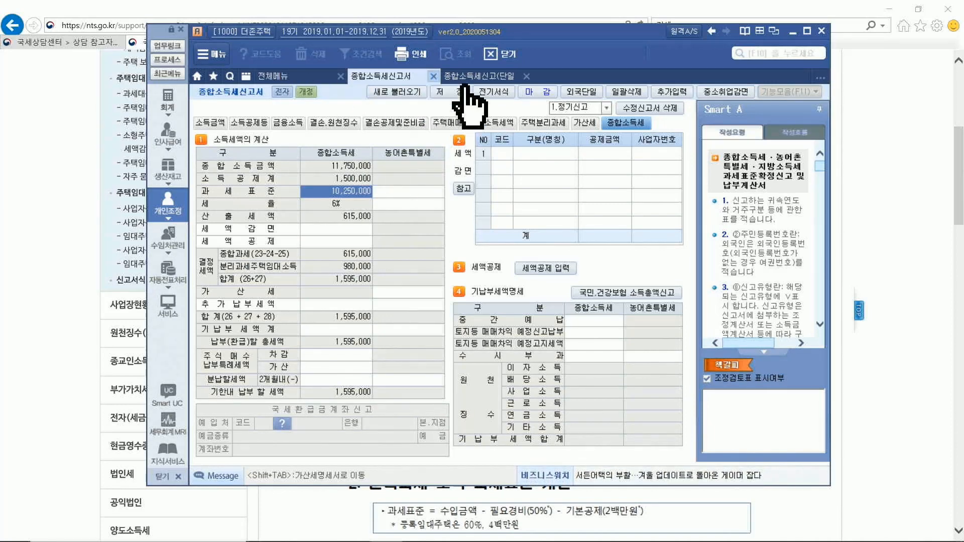
pyautogui.click(436, 91)
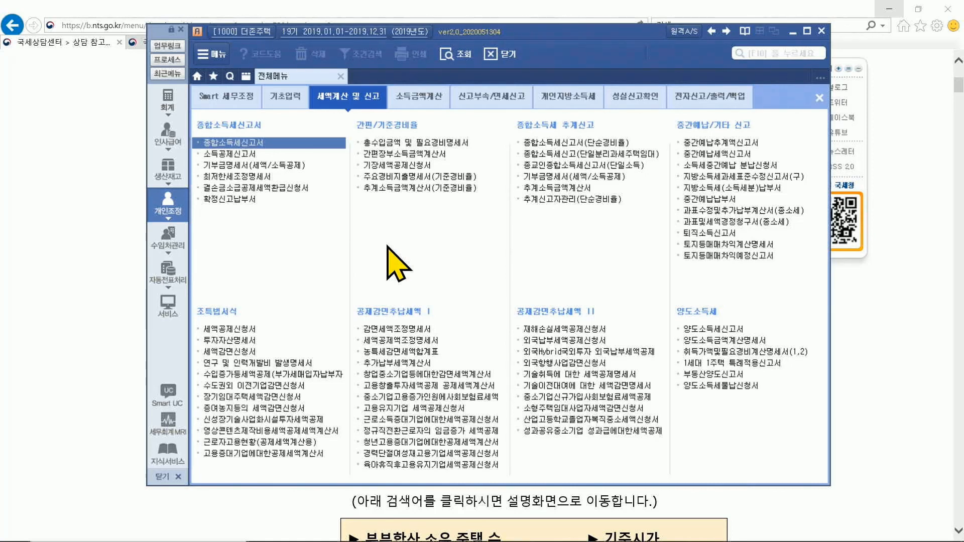
pyautogui.click(285, 97)
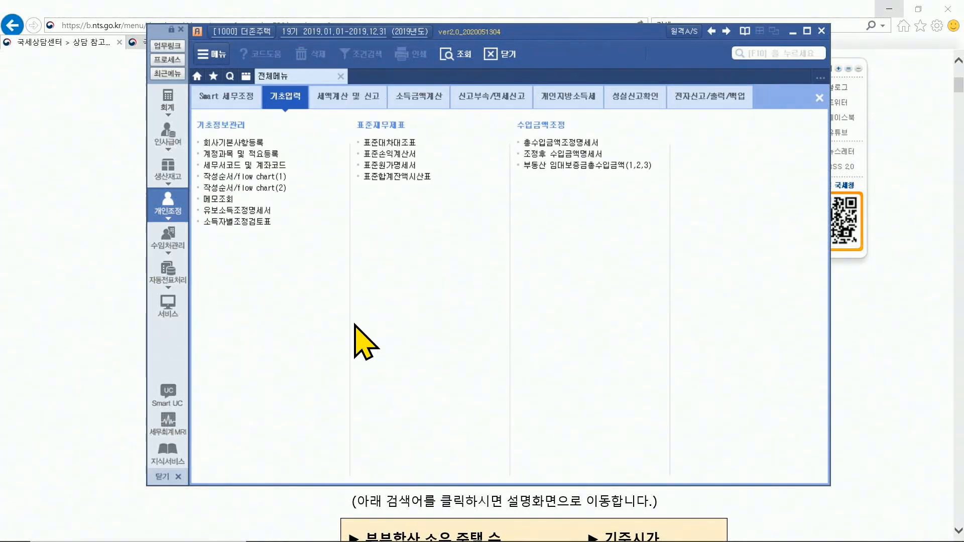
pyautogui.click(579, 171)
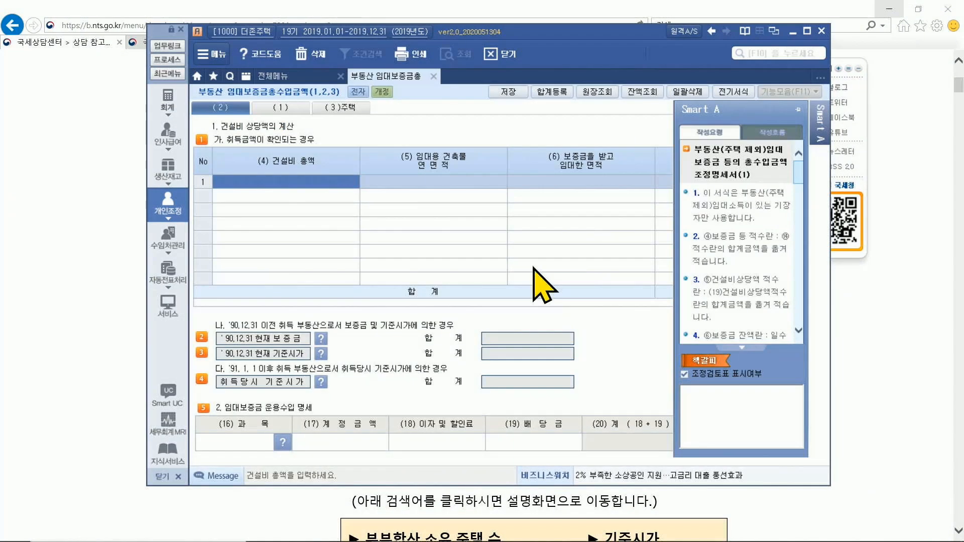
pyautogui.click(341, 108)
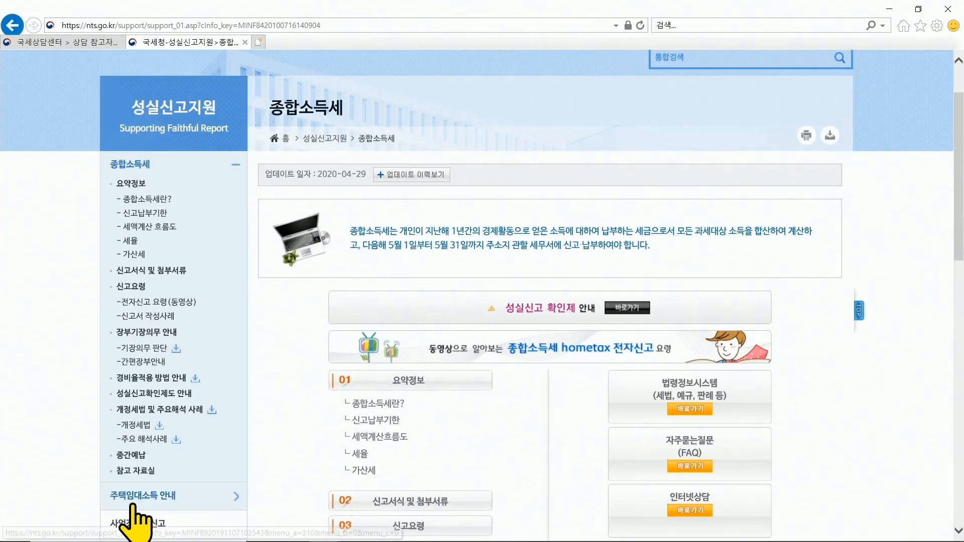
# Step: Switch to the National Tax Service website and read the deemed rent (주택 보증금에 대한 간주임대료) requirements and calculation method
pyautogui.click(123, 503)
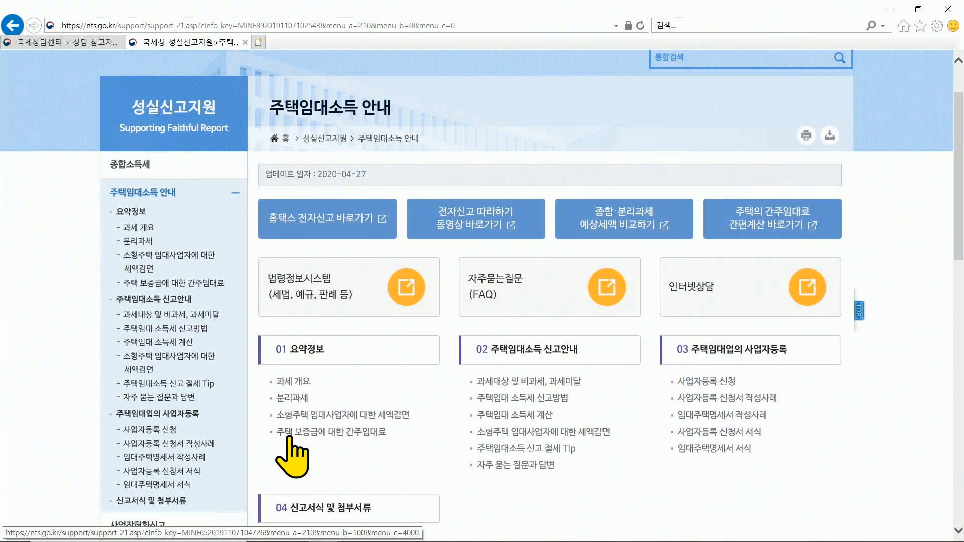
pyautogui.click(289, 434)
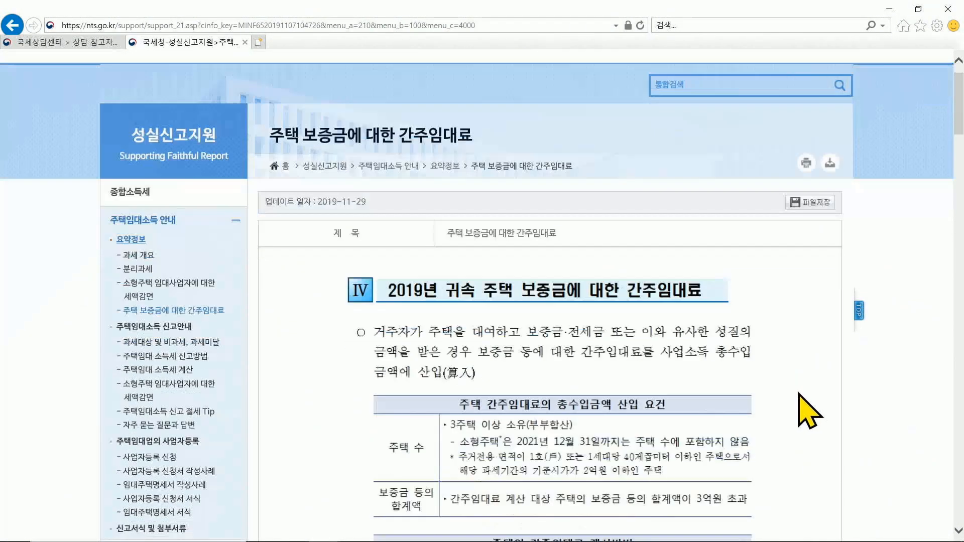
pyautogui.scroll(-3, 802, 409)
pyautogui.scroll(-2, 802, 447)
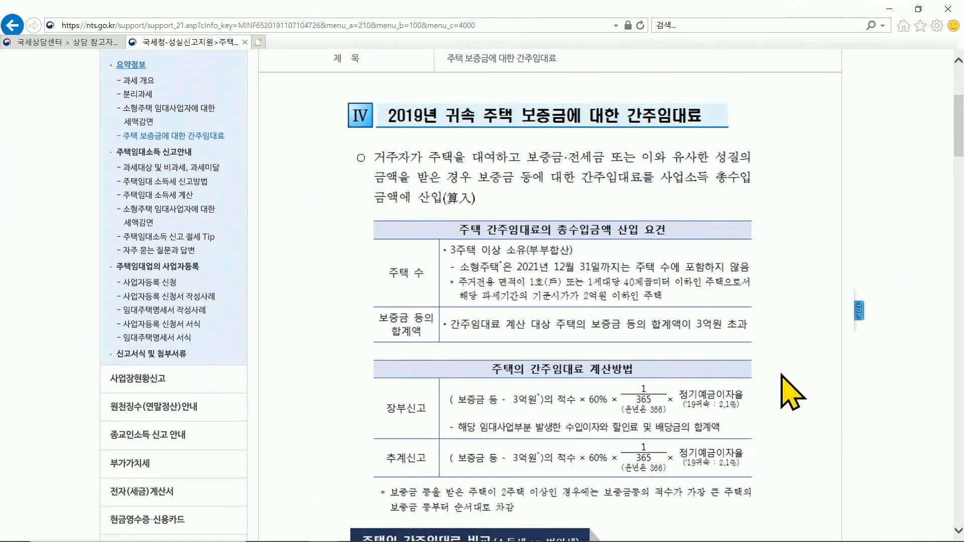
pyautogui.scroll(-4, 795, 385)
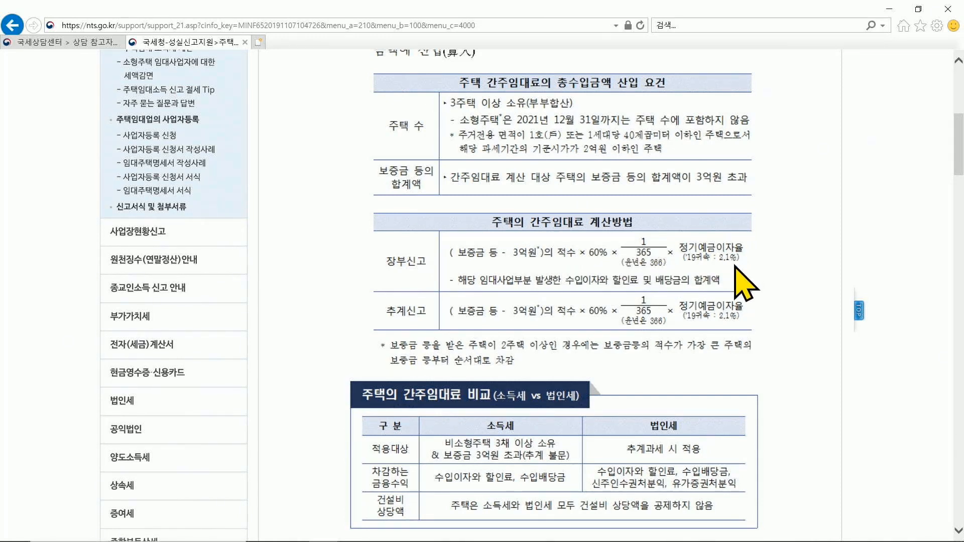
pyautogui.scroll(-4, 766, 285)
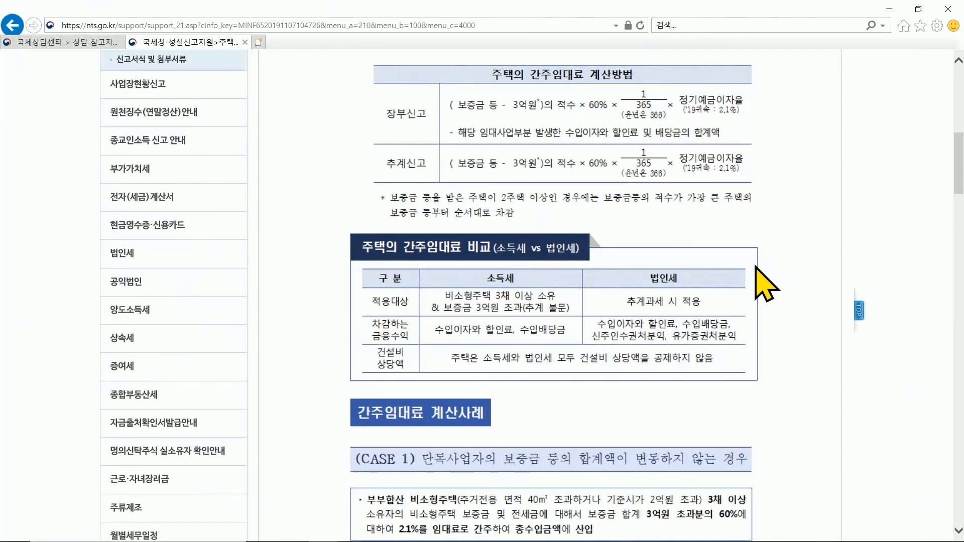
# Step: Examine the deemed rent calculation examples, including CASE 1 with constant deposits and CASE 3 with changing deposits
pyautogui.scroll(-13, 798, 353)
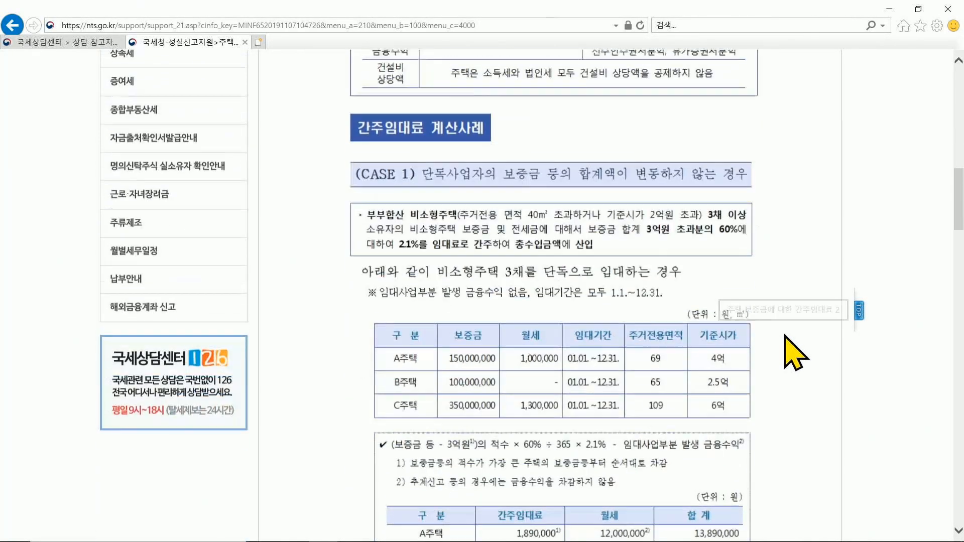
pyautogui.scroll(-12, 793, 354)
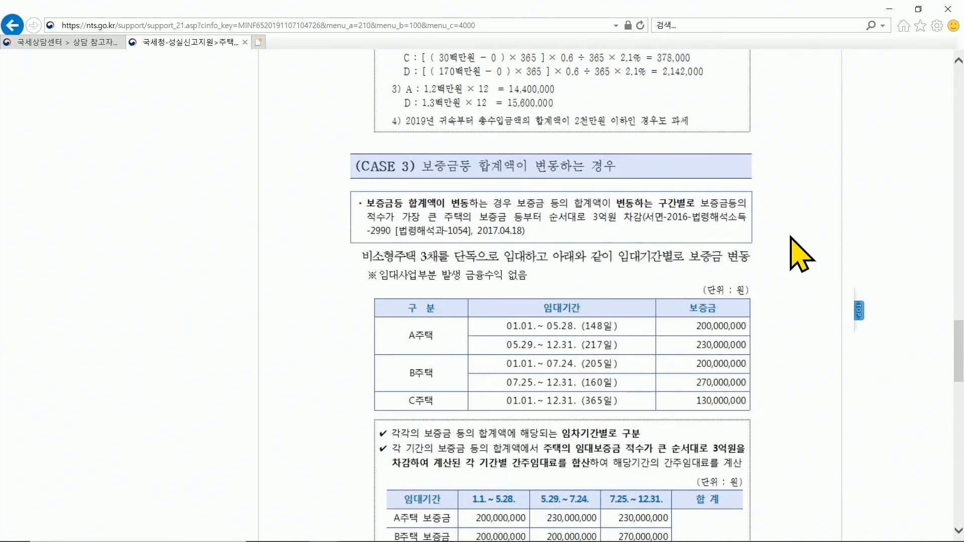
pyautogui.scroll(-1, 800, 252)
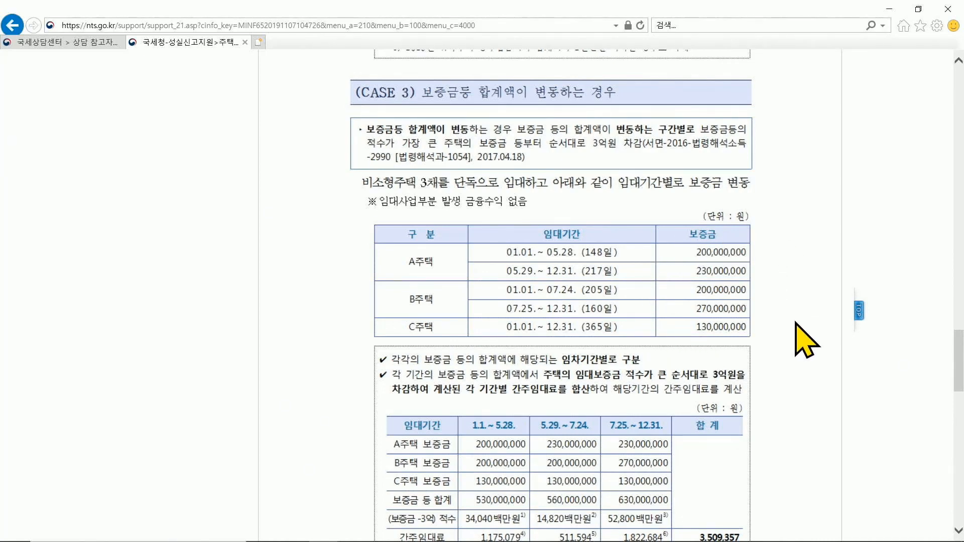
pyautogui.scroll(-2, 806, 339)
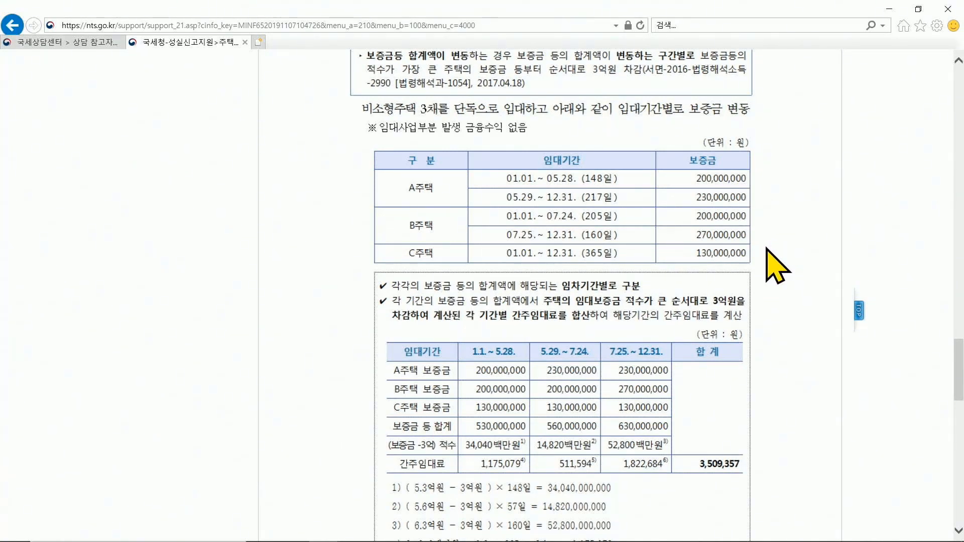
pyautogui.scroll(-2, 776, 262)
pyautogui.scroll(20, 776, 262)
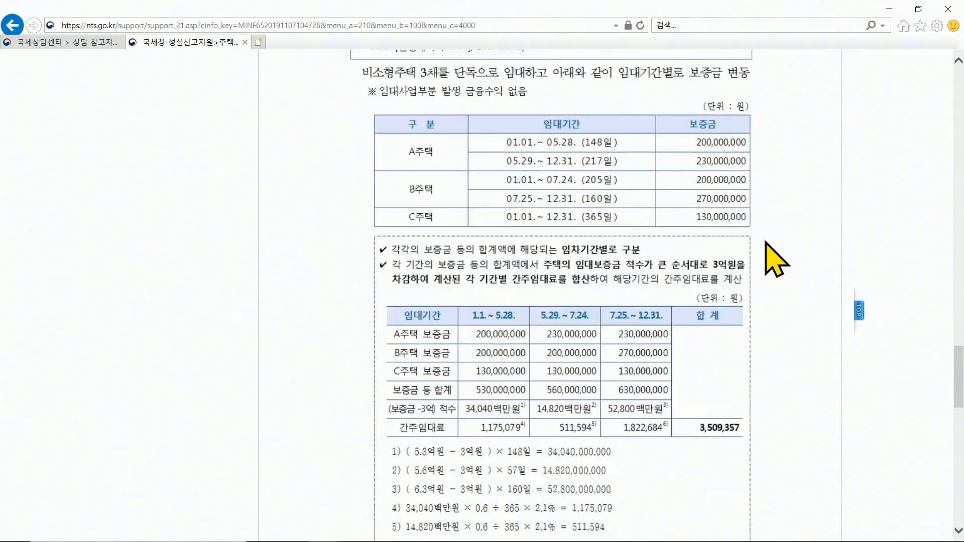
pyautogui.scroll(5, 776, 262)
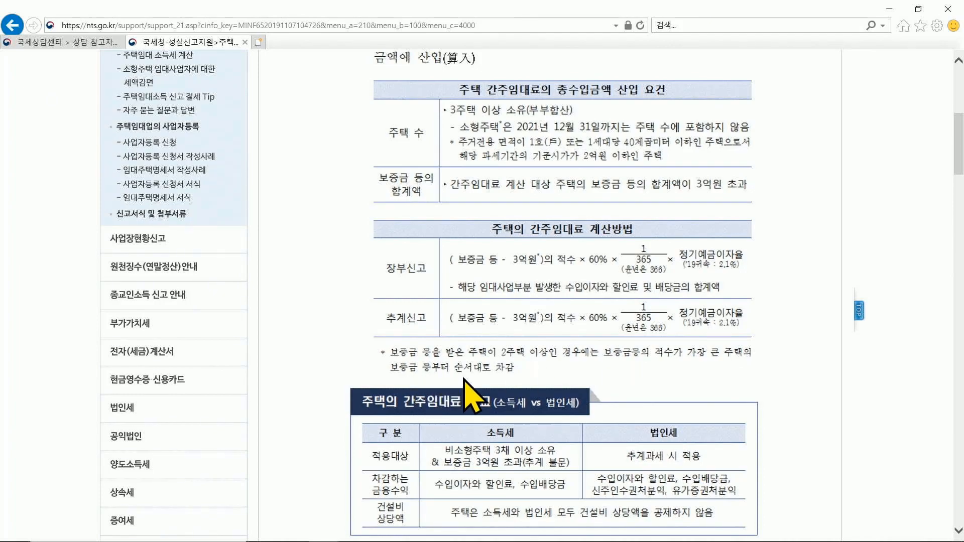
pyautogui.scroll(-20, 798, 376)
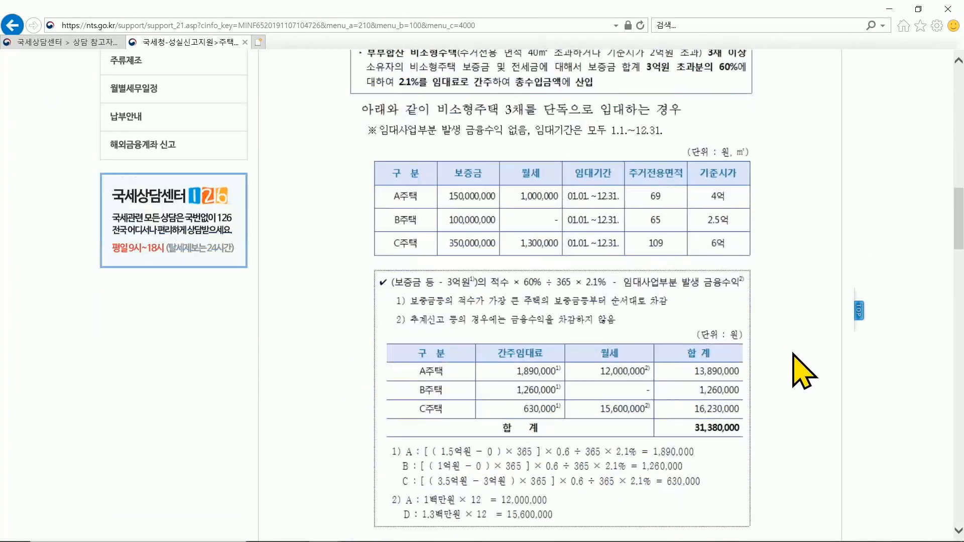
# Step: Read CASE 3's period-by-period deemed rent calculation for deposits that change during the year
pyautogui.scroll(-5, 794, 352)
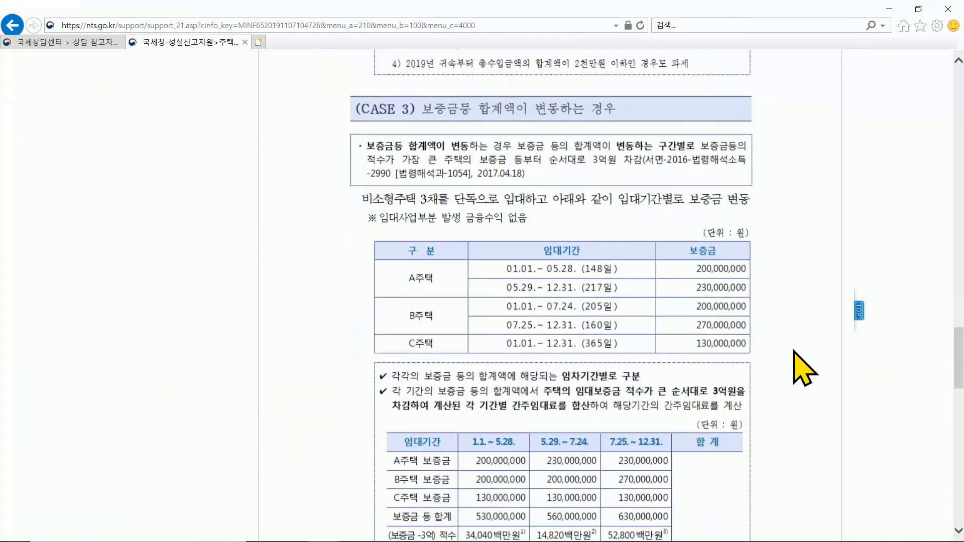
pyautogui.scroll(-2, 796, 354)
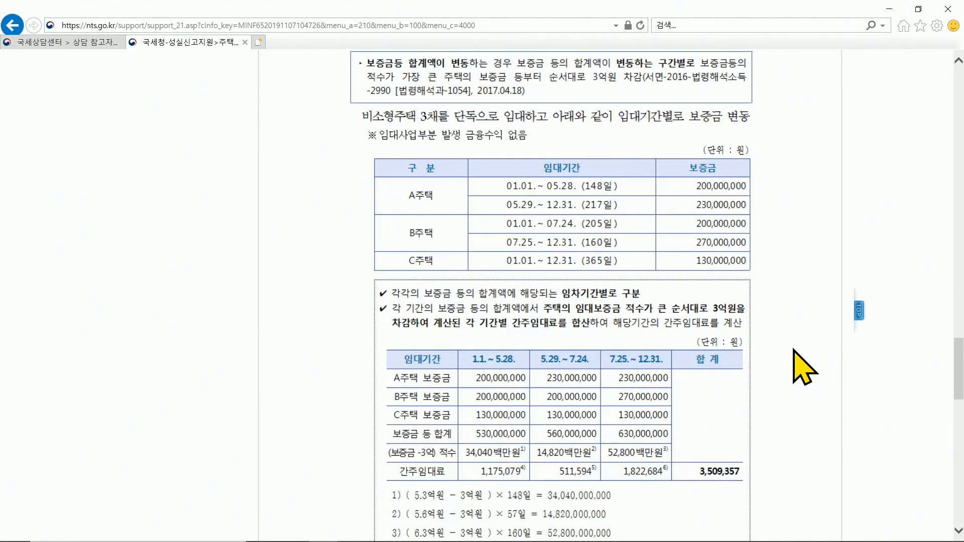
pyautogui.scroll(-1, 783, 419)
pyautogui.scroll(-2, 783, 439)
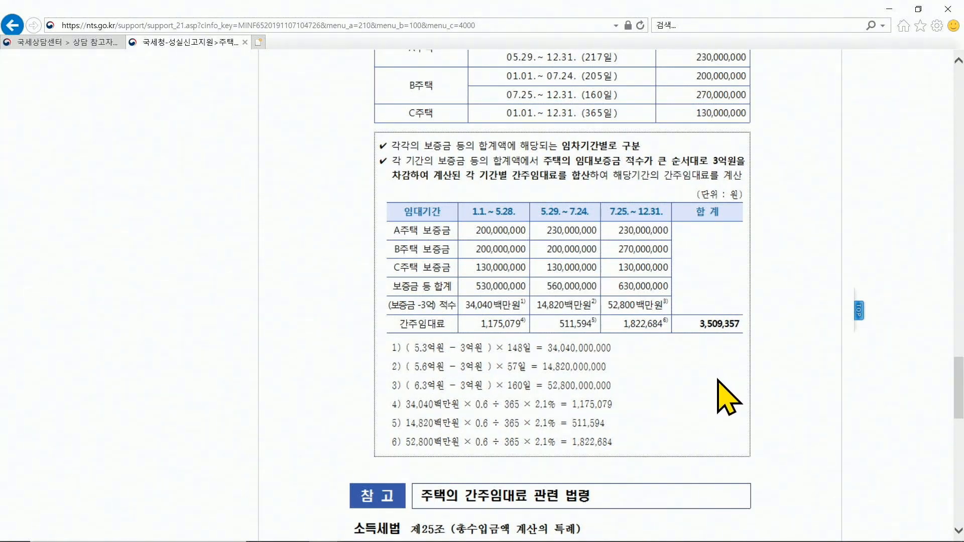
# Step: Switch to the Excel workbook 주택임대-간주임대료계산 and examine the deposit entries of houses A, B and C in section 1
pyautogui.moveTo(466, 541)
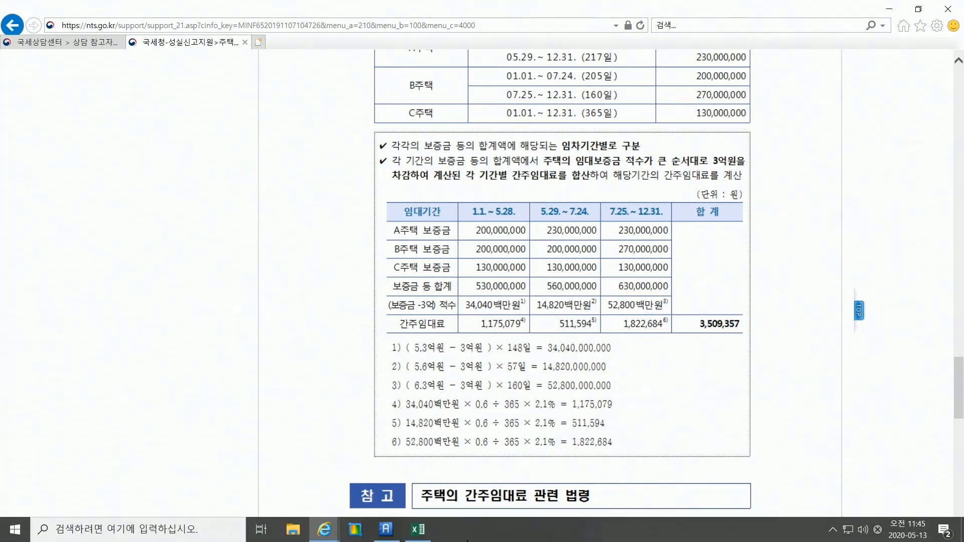
pyautogui.click(421, 532)
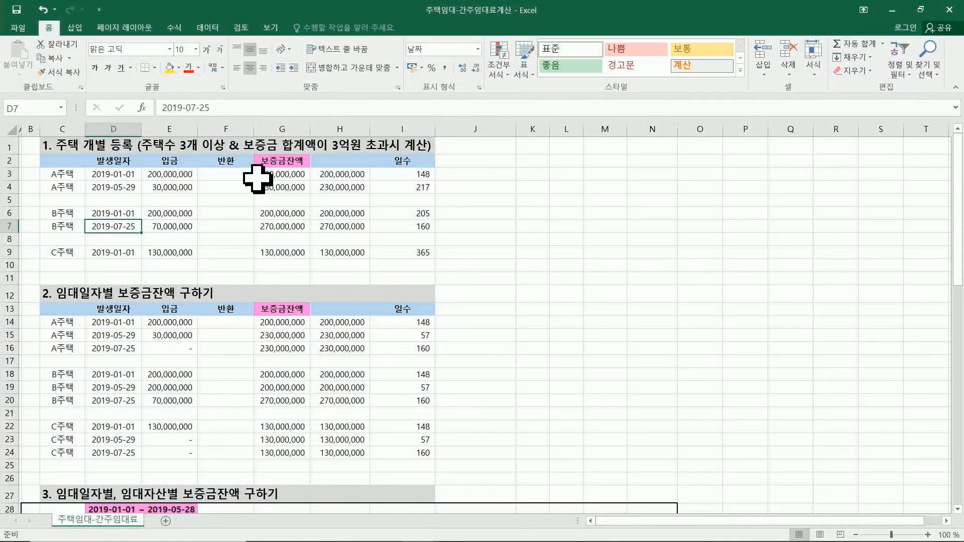
pyautogui.click(231, 200)
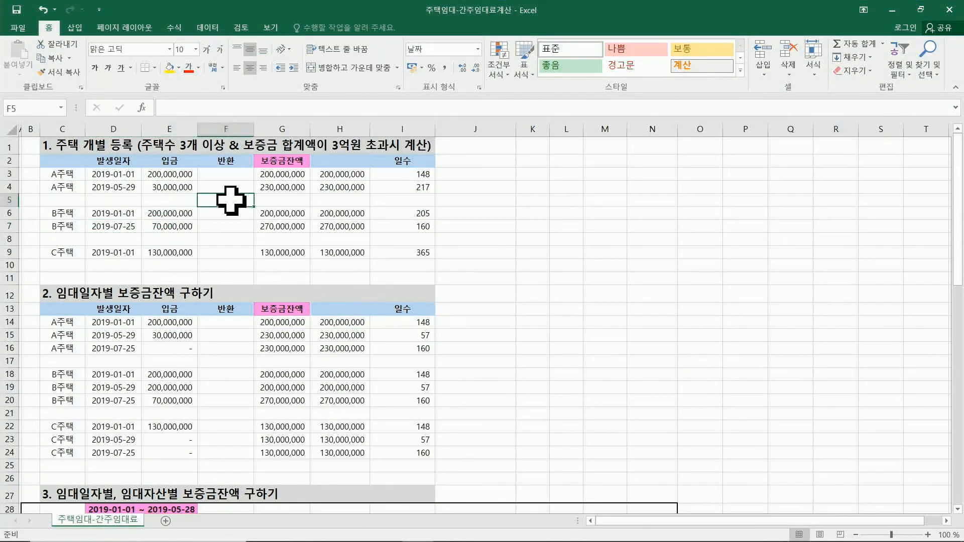
pyautogui.click(60, 211)
pyautogui.click(59, 176)
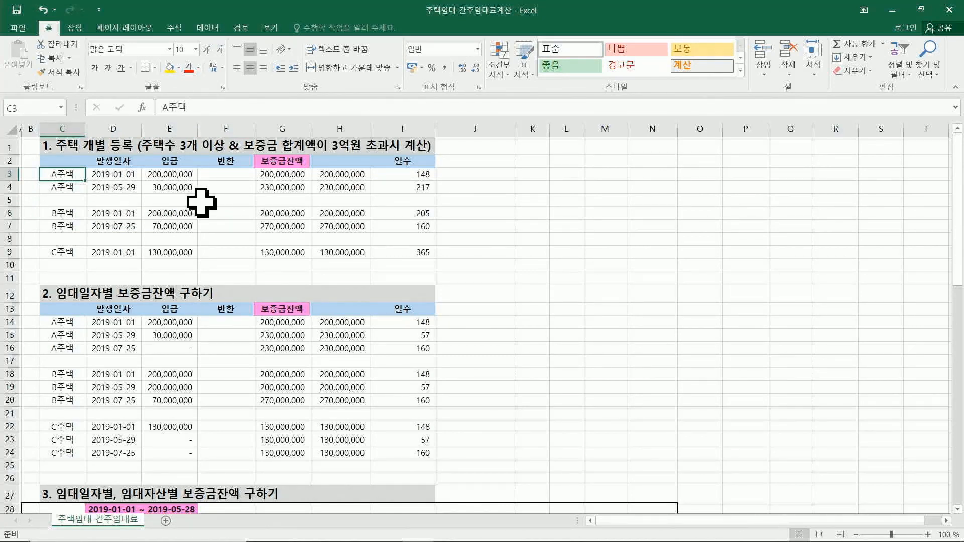
pyautogui.click(187, 187)
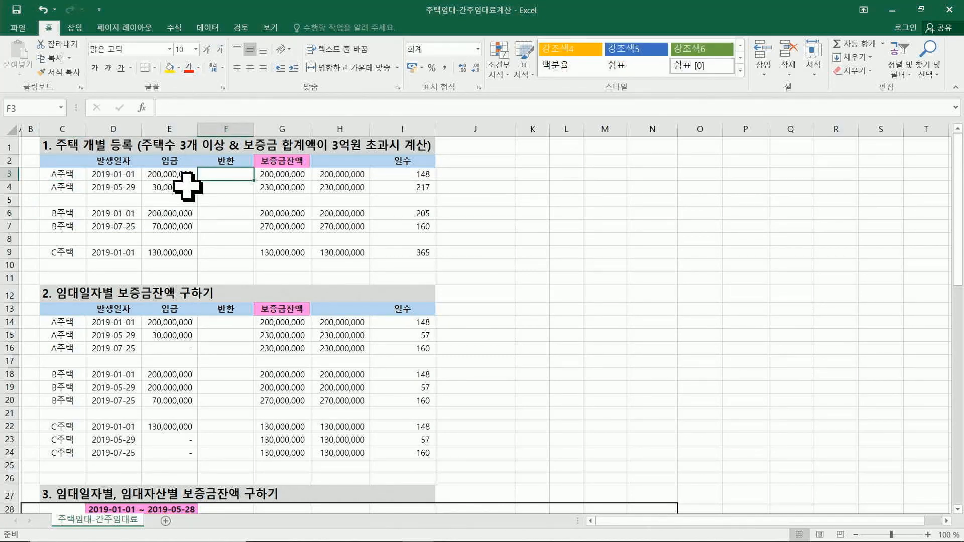
pyautogui.click(345, 190)
pyautogui.click(63, 216)
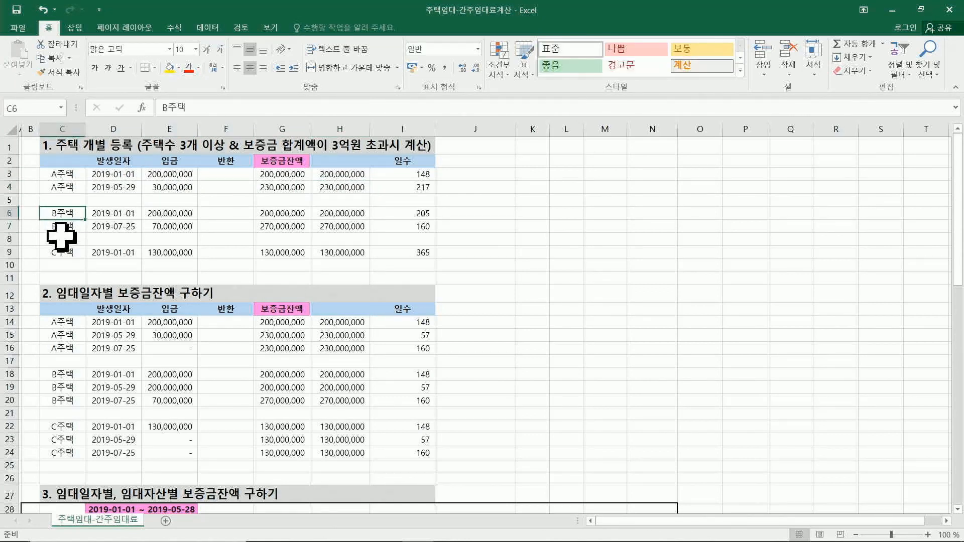
pyautogui.click(117, 226)
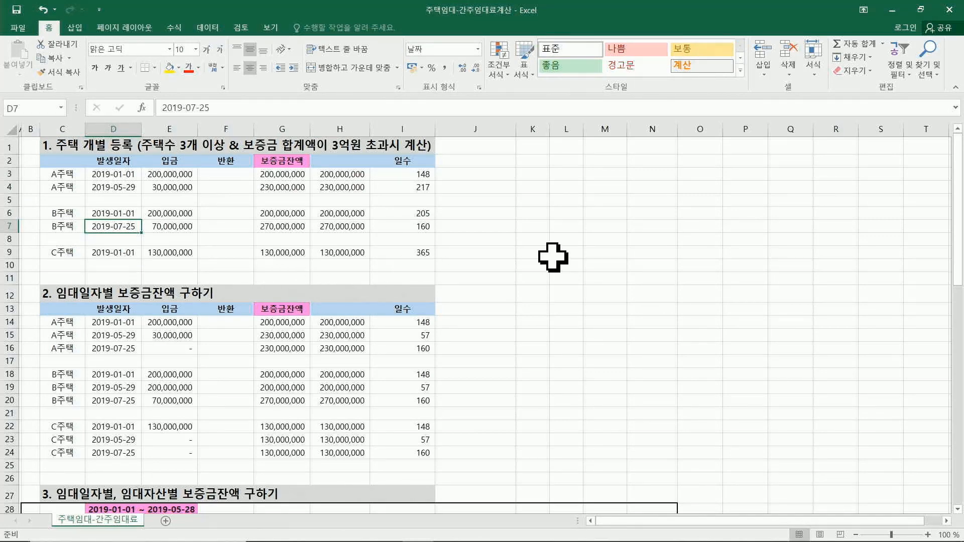
pyautogui.click(507, 251)
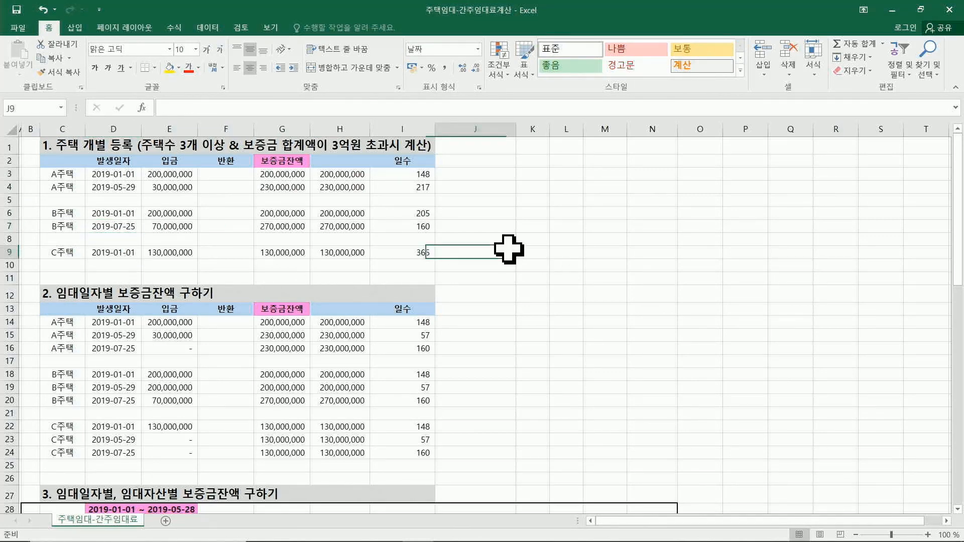
# Step: Compare the deposit change dates in section 1 with the per-date deposit balances and day counts in section 2
pyautogui.click(462, 168)
pyautogui.scroll(-2, 463, 169)
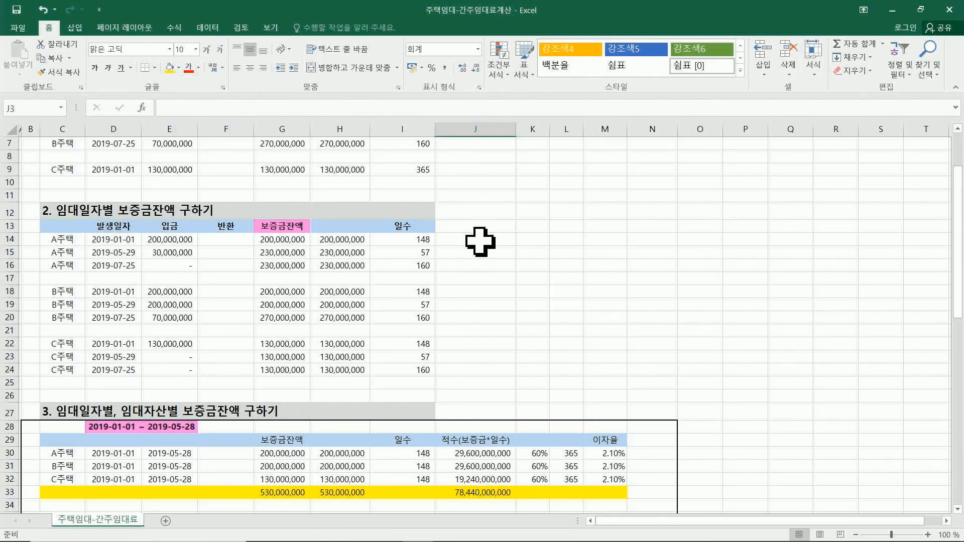
pyautogui.scroll(2, 212, 200)
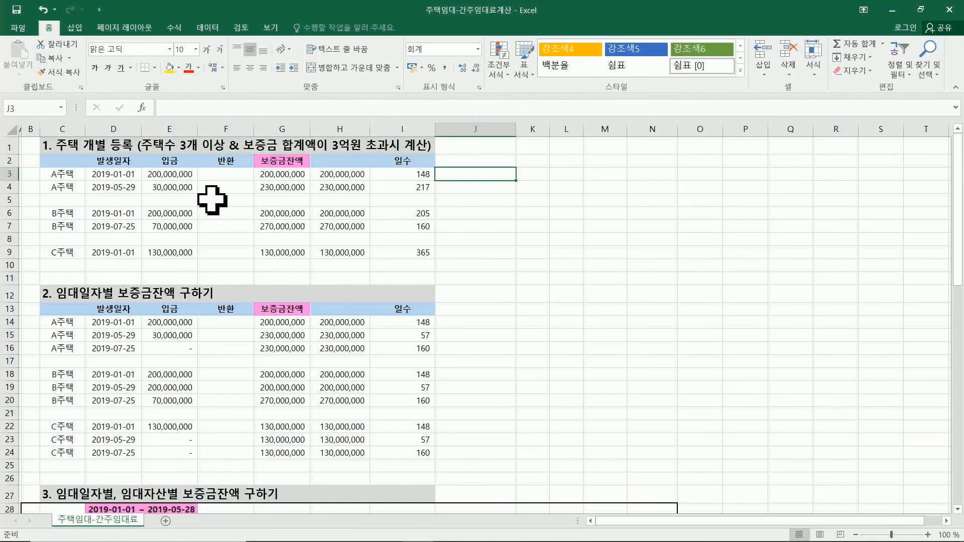
pyautogui.click(144, 189)
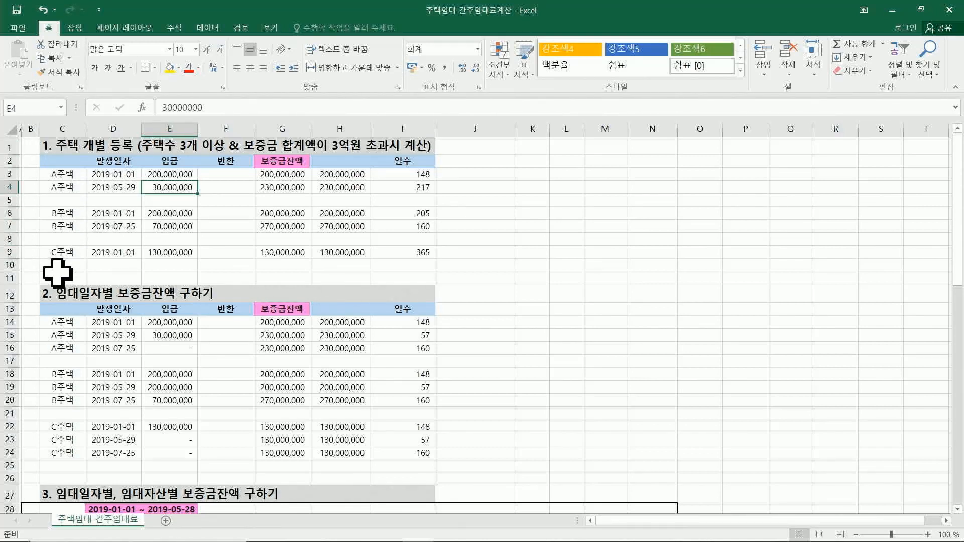
pyautogui.click(134, 228)
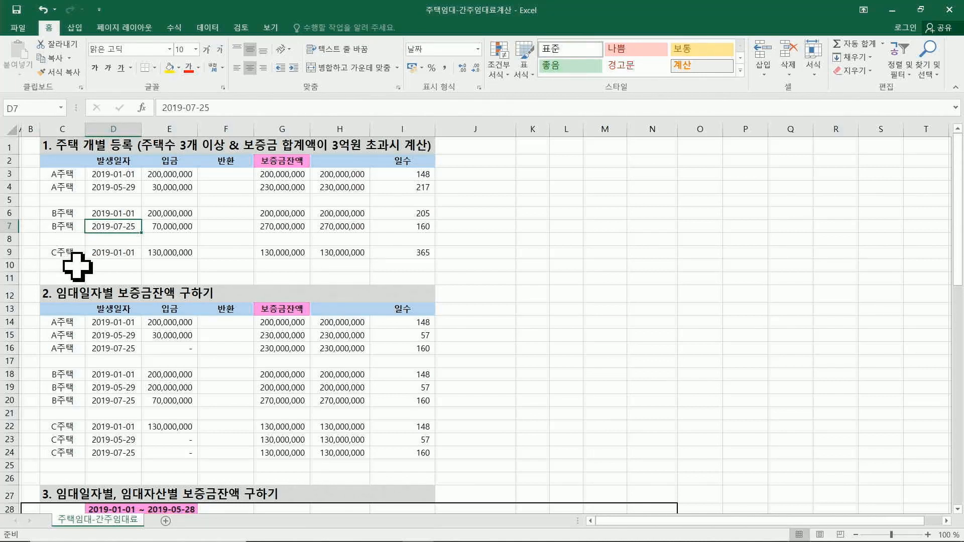
pyautogui.click(79, 464)
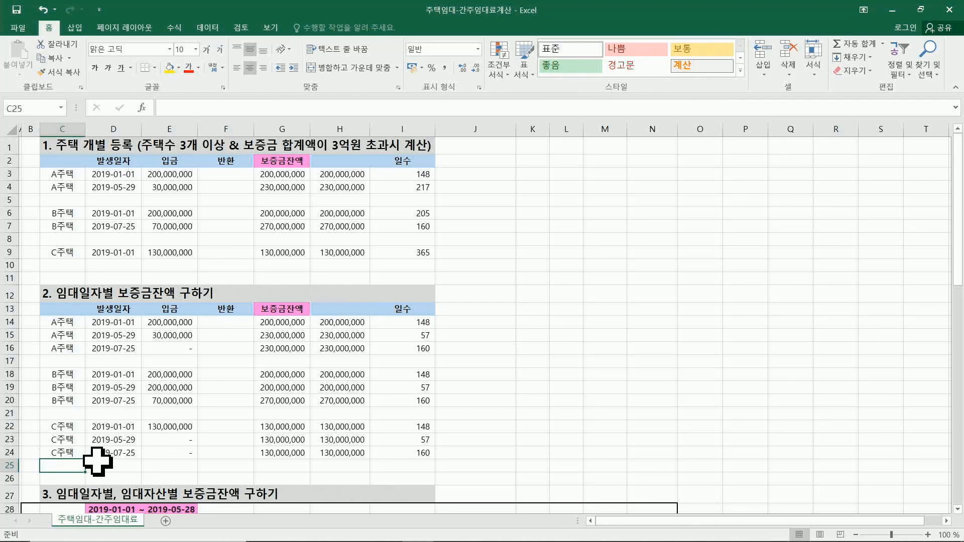
pyautogui.scroll(-1, 95, 459)
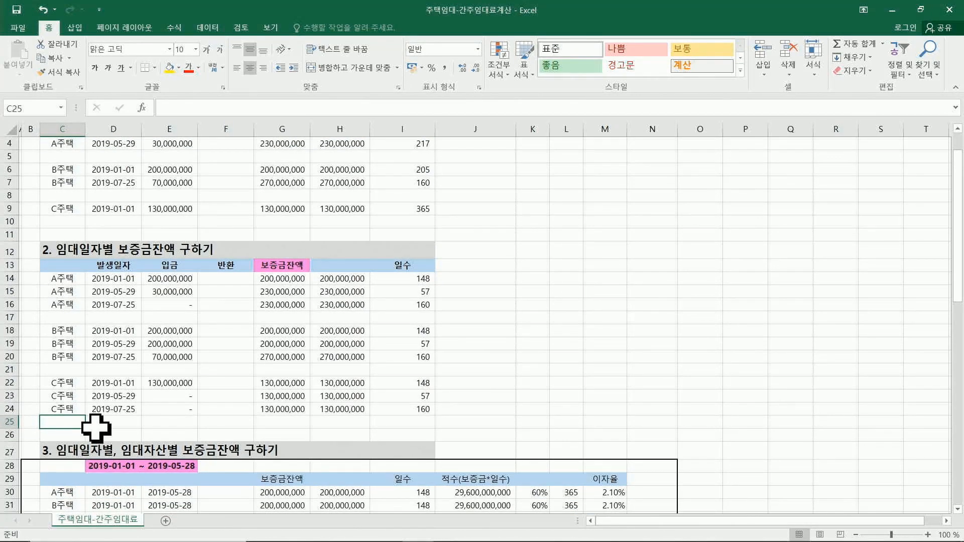
pyautogui.click(405, 415)
# Step: Review how section 3 divides the houses' deposit balances into three rental periods with their end dates and day counts
pyautogui.scroll(-4, 402, 411)
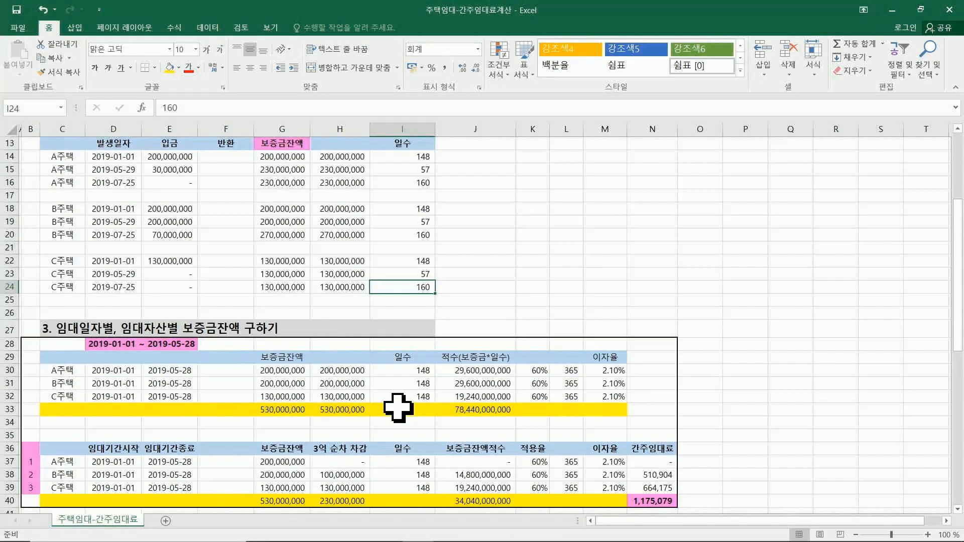
pyautogui.scroll(-3, 398, 407)
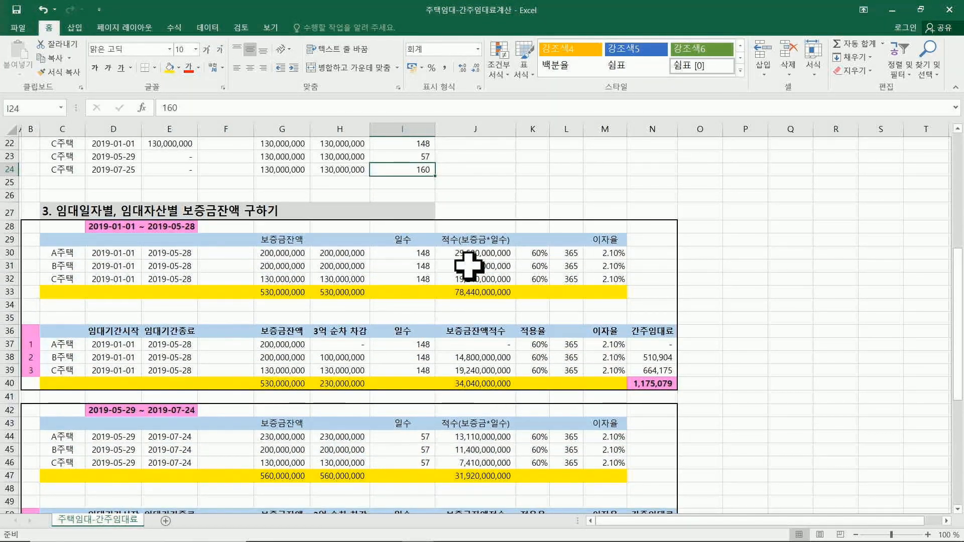
pyautogui.click(419, 253)
pyautogui.click(407, 278)
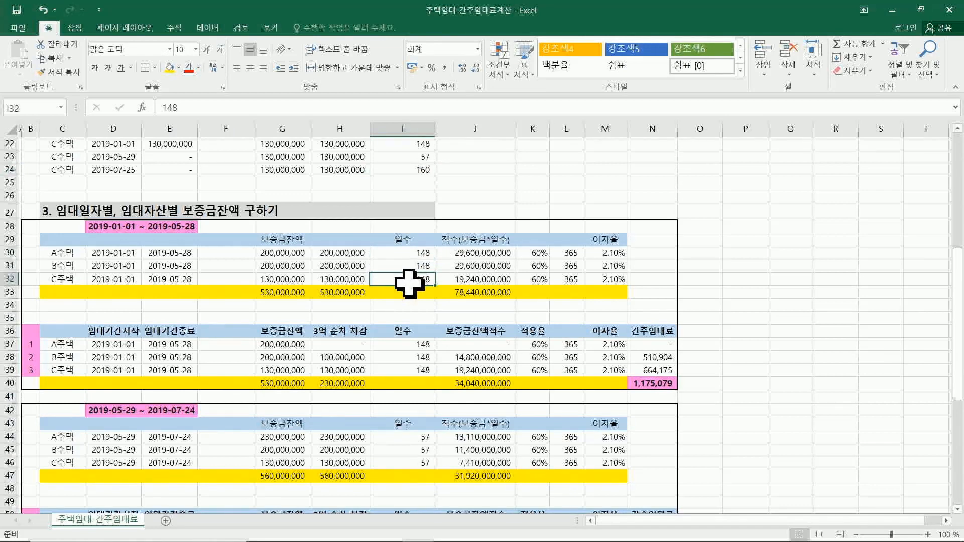
pyautogui.click(183, 266)
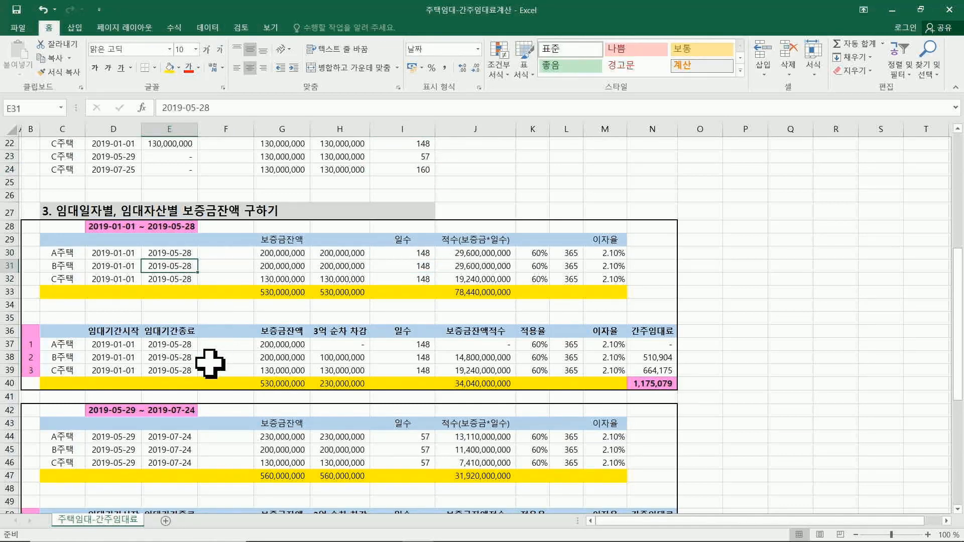
pyautogui.click(165, 438)
pyautogui.scroll(-2, 164, 439)
pyautogui.scroll(-3, 165, 434)
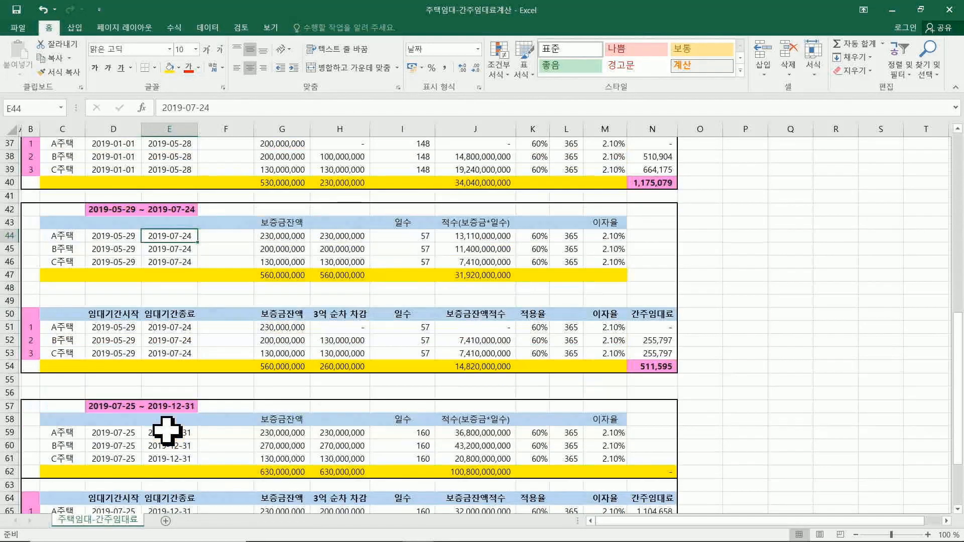
pyautogui.click(171, 445)
pyautogui.scroll(4, 171, 449)
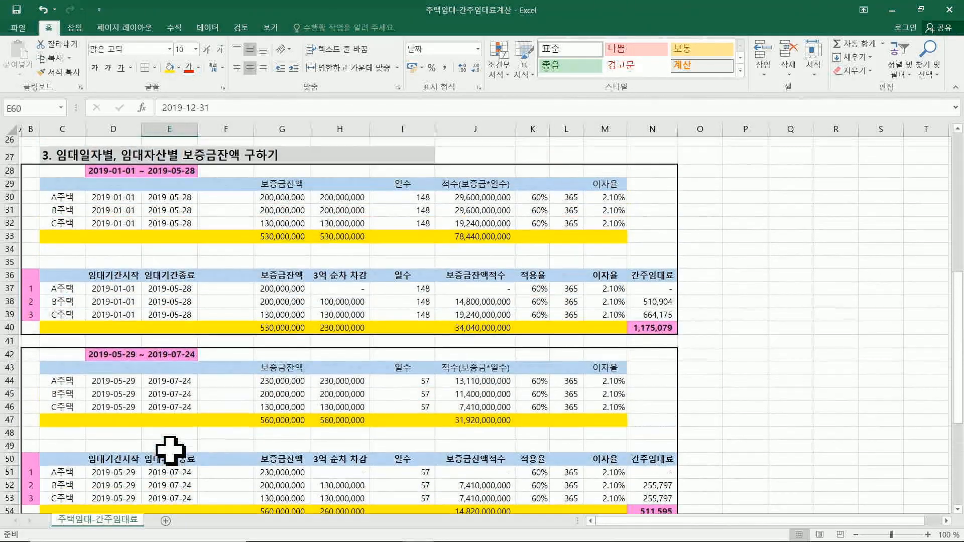
# Step: Examine the 2019-01-01 ~ 2019-05-28 block's 적수 formulas and the sequential 300 million won deduction (3억 순차 차감)
pyautogui.click(474, 214)
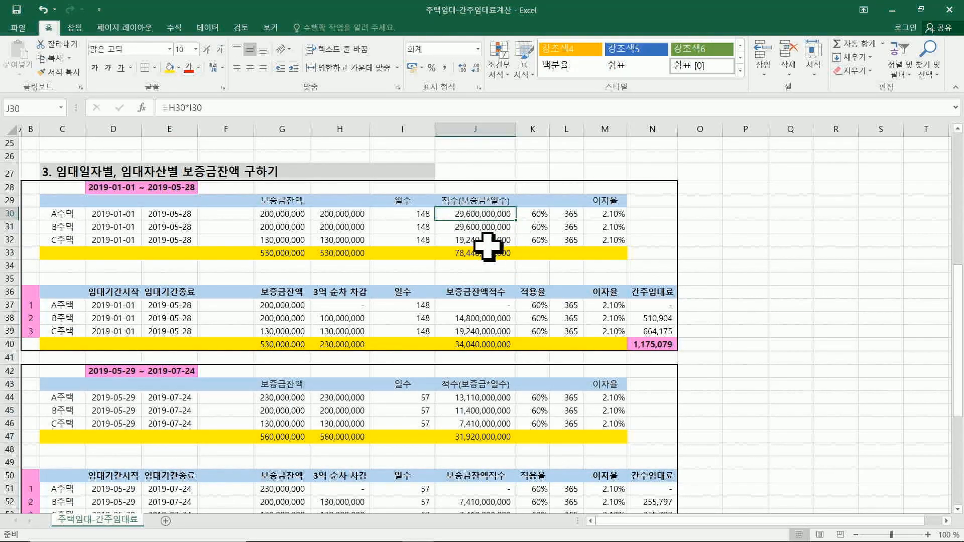
pyautogui.click(494, 227)
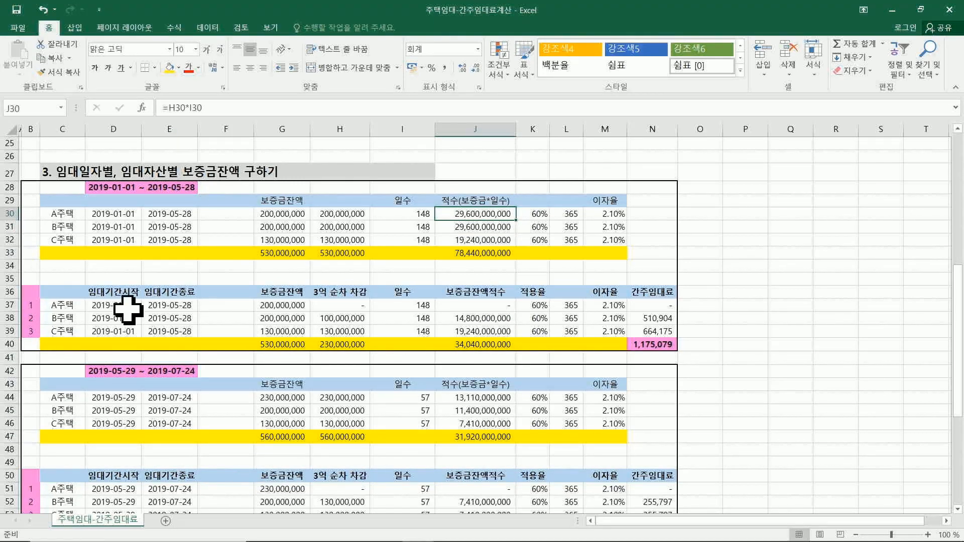
pyautogui.click(498, 229)
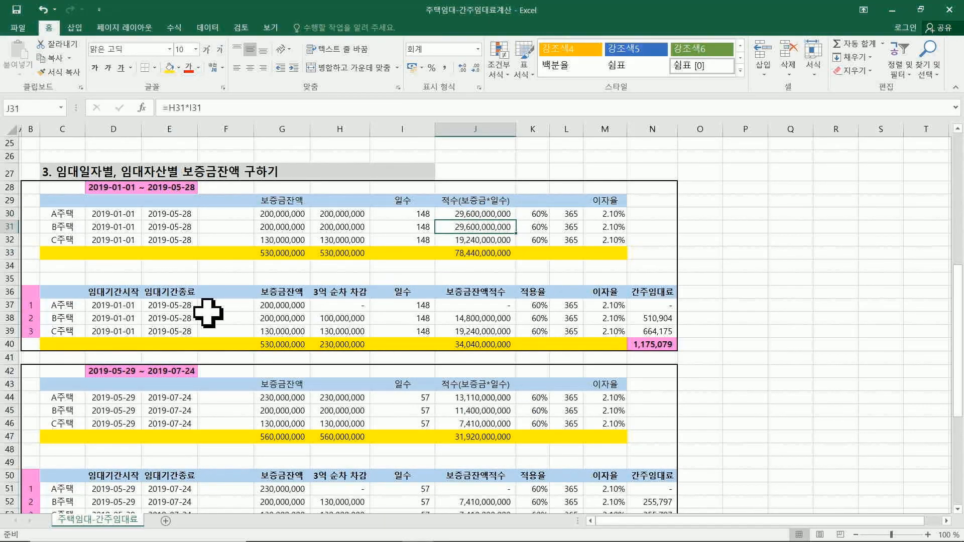
pyautogui.click(282, 305)
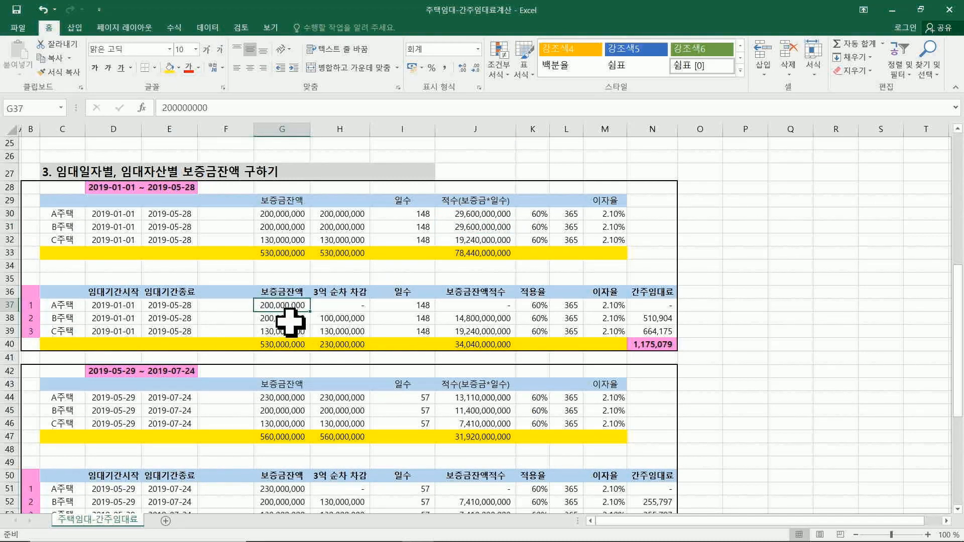
pyautogui.click(334, 305)
pyautogui.click(331, 318)
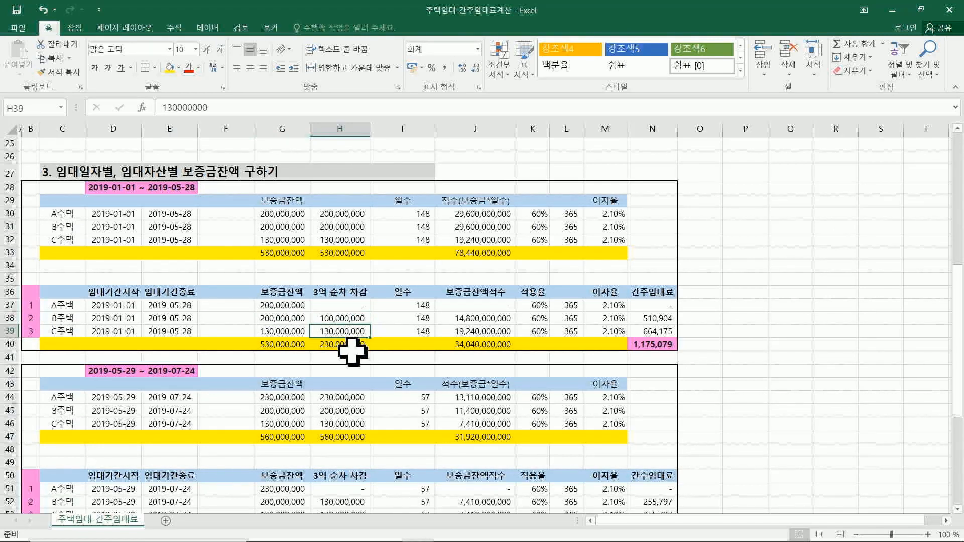
pyautogui.click(343, 347)
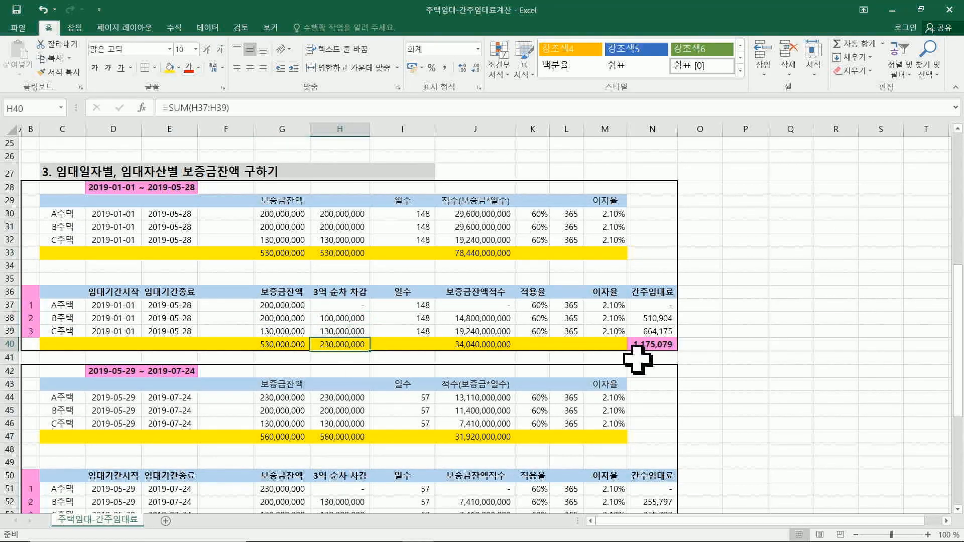
# Step: Examine how the 2019-05-29 ~ 2019-07-24 block calculates each house's 적수 (보증금*일수)
pyautogui.scroll(-3, 553, 326)
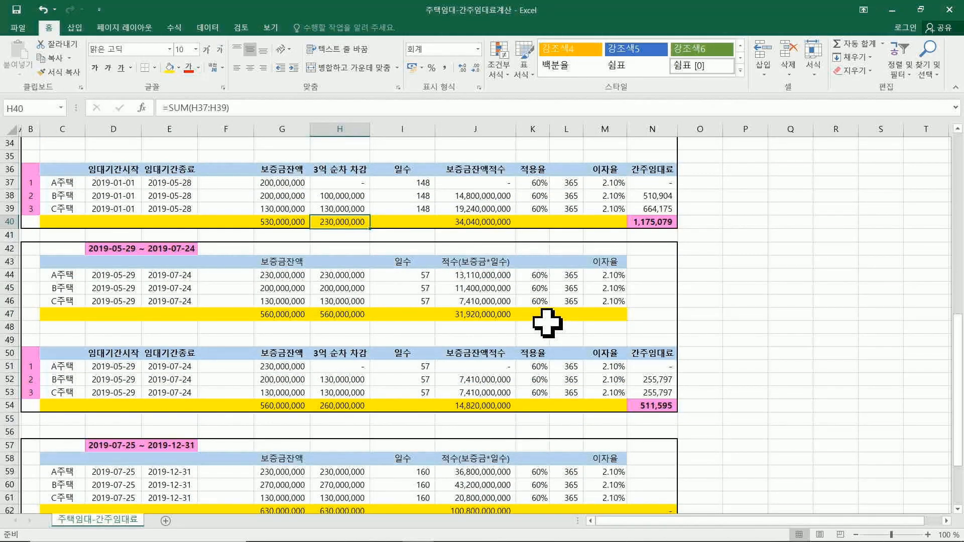
pyautogui.scroll(-1, 547, 323)
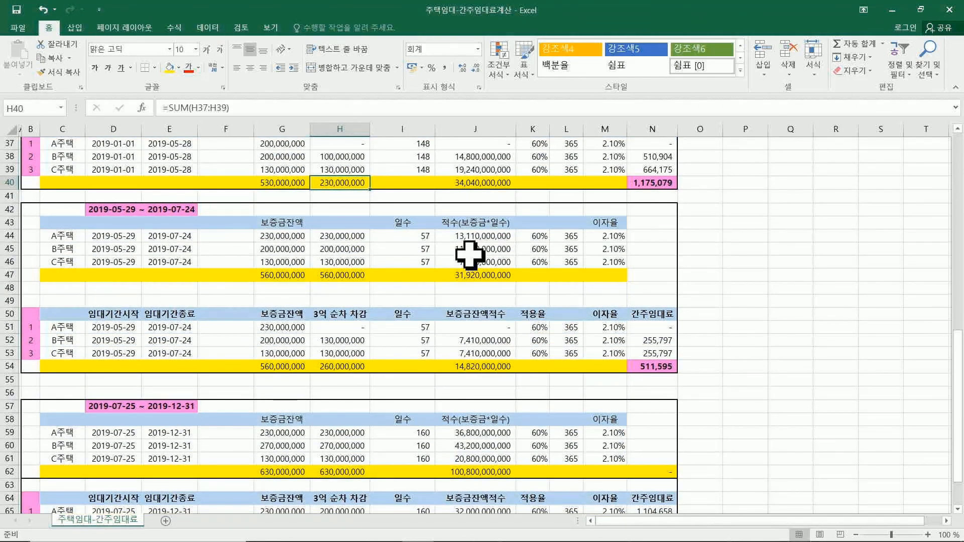
pyautogui.click(482, 240)
pyautogui.click(487, 251)
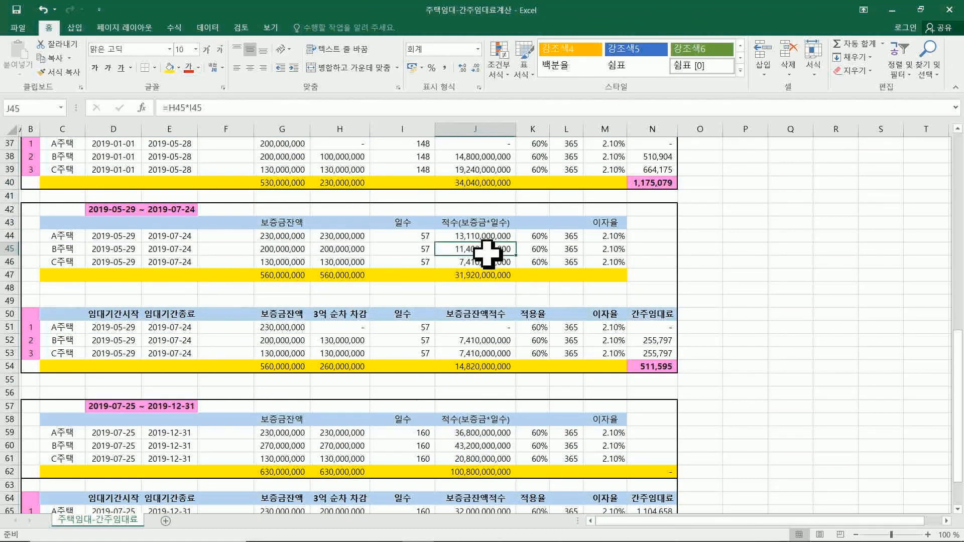
pyautogui.click(490, 236)
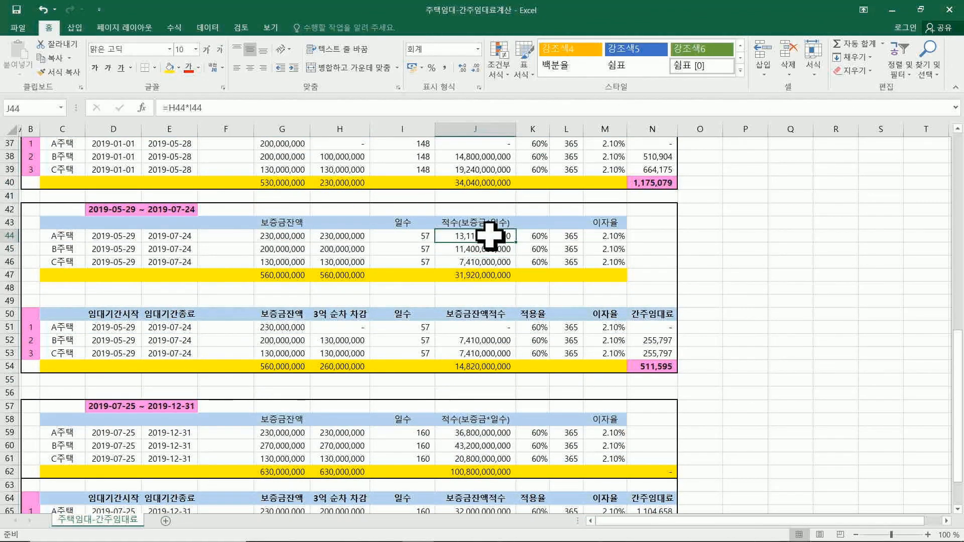
pyautogui.click(490, 248)
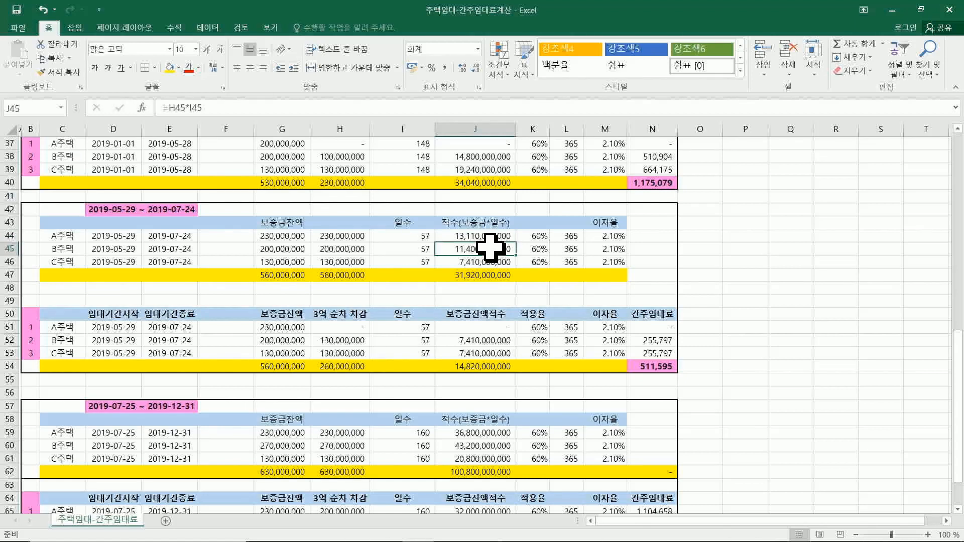
# Step: Check the 3억 순차 차감 entries and 보증금잔액적수 formula for houses A and B in the 2019-05-29 ~ 2019-07-24 block
pyautogui.click(334, 327)
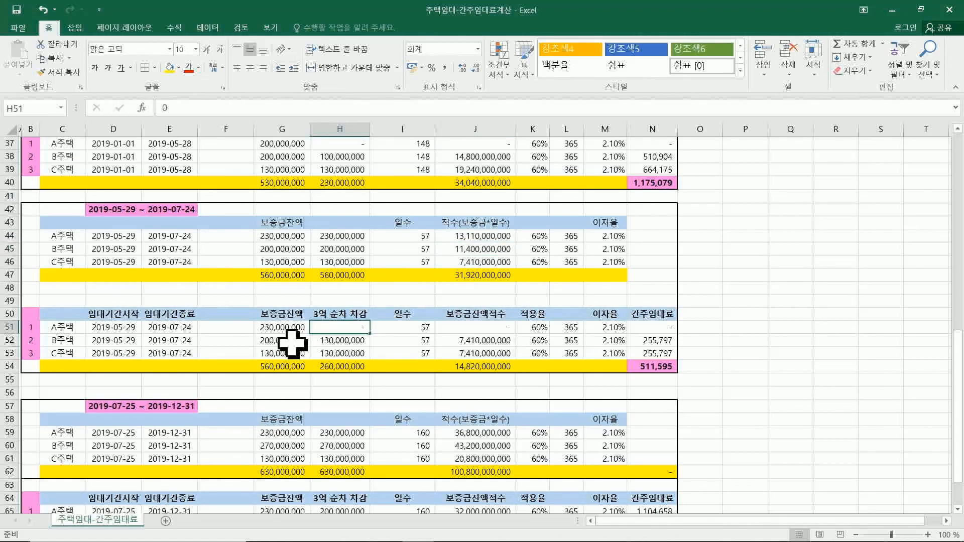
pyautogui.click(292, 344)
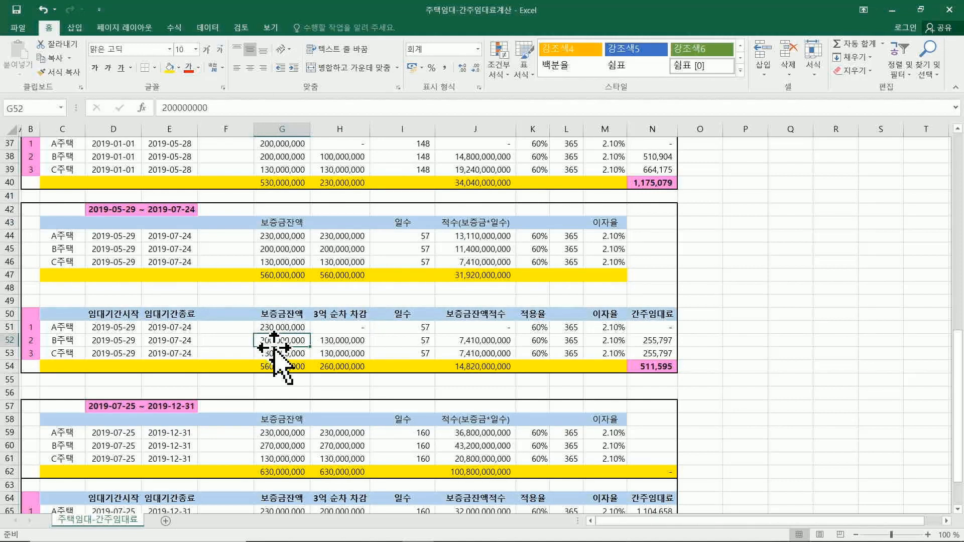
pyautogui.click(350, 341)
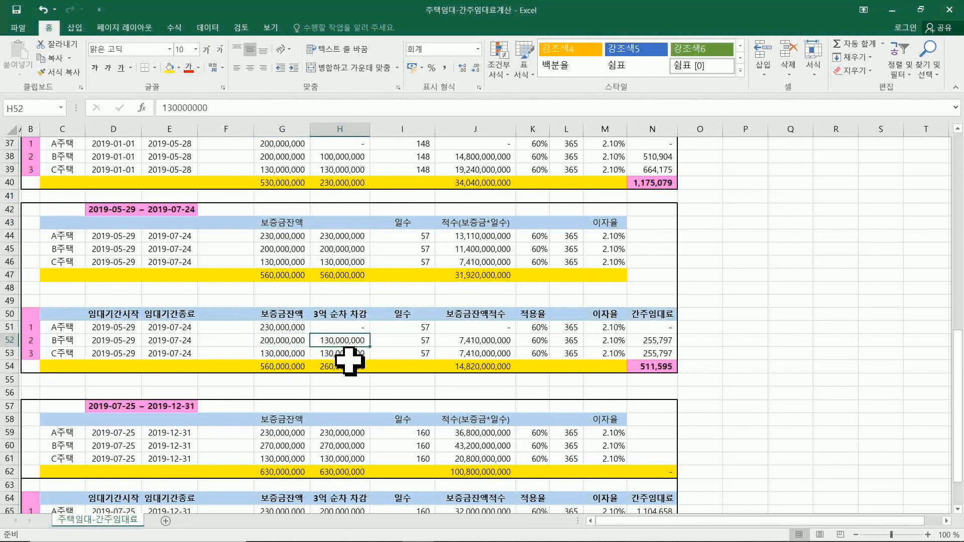
pyautogui.click(477, 343)
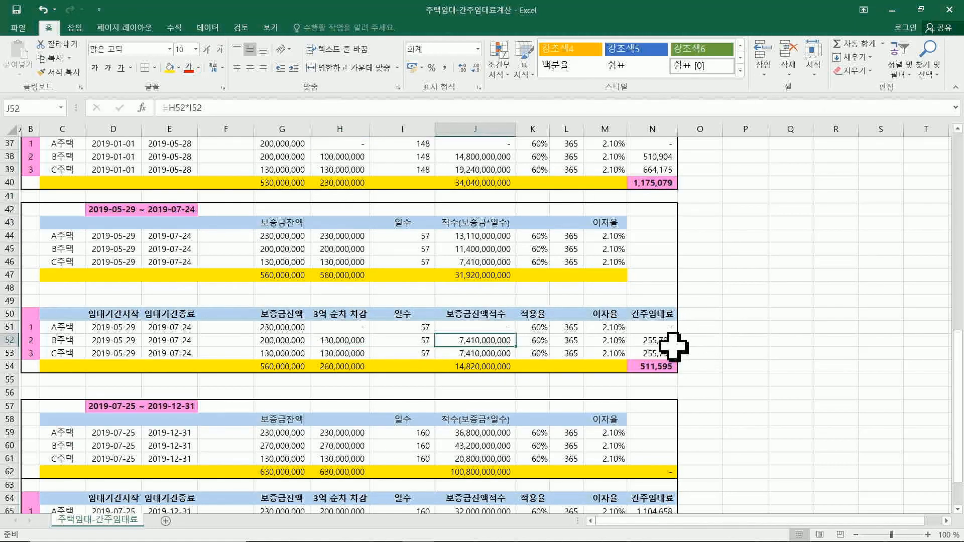
pyautogui.click(592, 314)
# Step: Examine the deposits and 적수 formulas in the 2019-07-25 ~ 2019-12-31 block
pyautogui.scroll(-2, 592, 312)
pyautogui.scroll(-1, 592, 314)
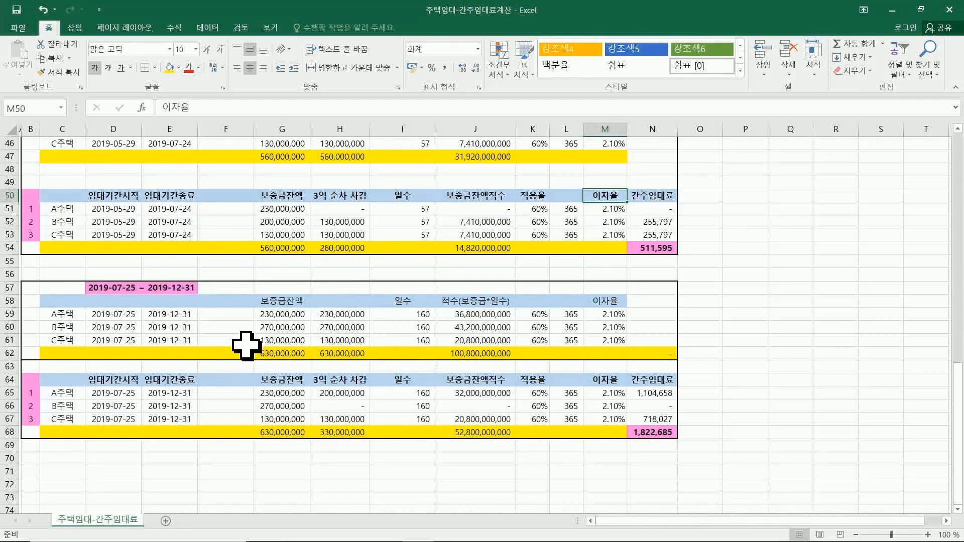
pyautogui.click(127, 297)
pyautogui.click(129, 288)
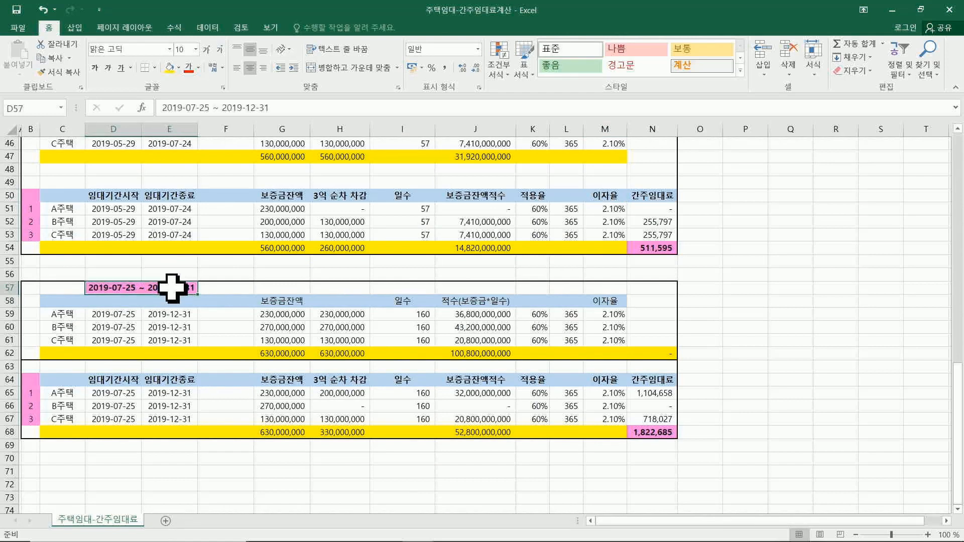
pyautogui.click(498, 329)
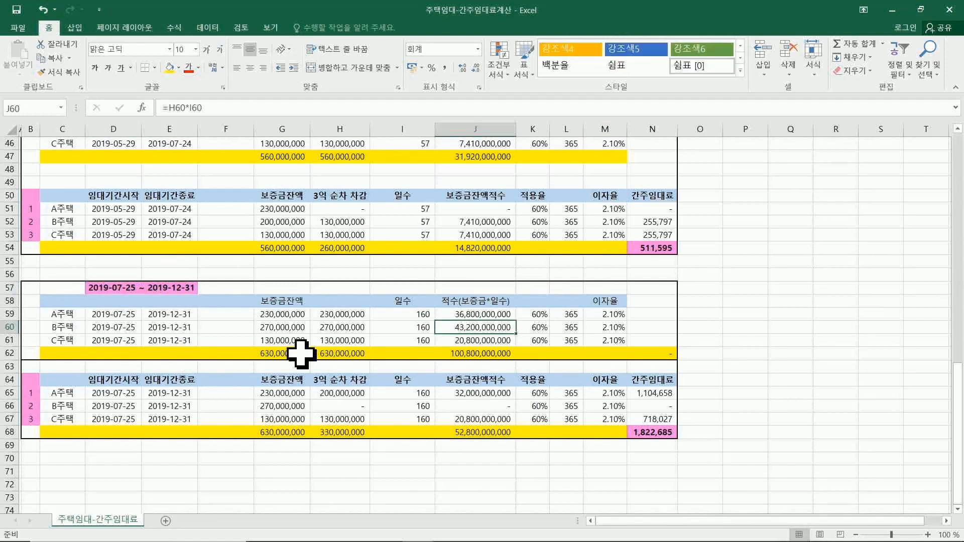
# Step: Trace the 3억 순차 차감 order between houses A and B and its total for the 2019-07-25 ~ 2019-12-31 period
pyautogui.click(284, 405)
pyautogui.click(337, 408)
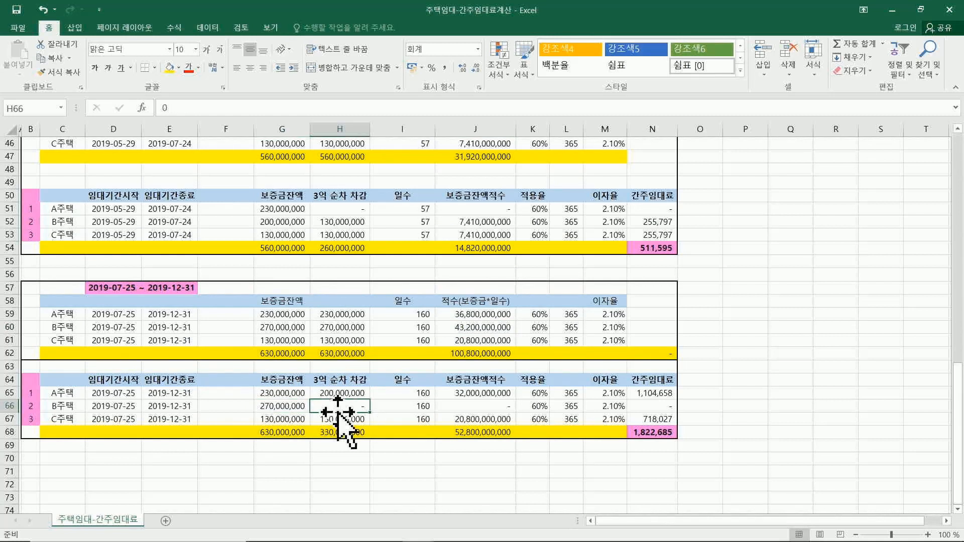
pyautogui.click(488, 322)
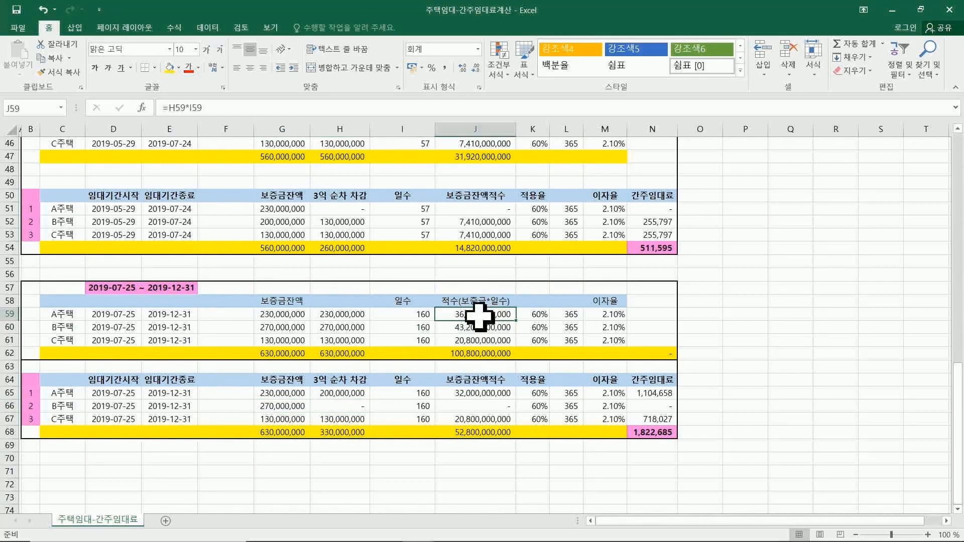
pyautogui.click(282, 395)
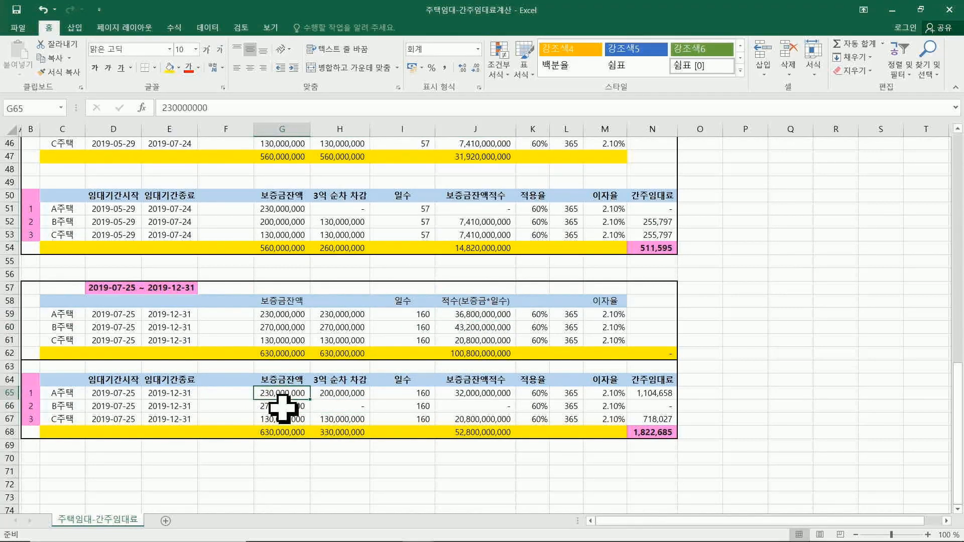
pyautogui.click(282, 406)
pyautogui.click(280, 393)
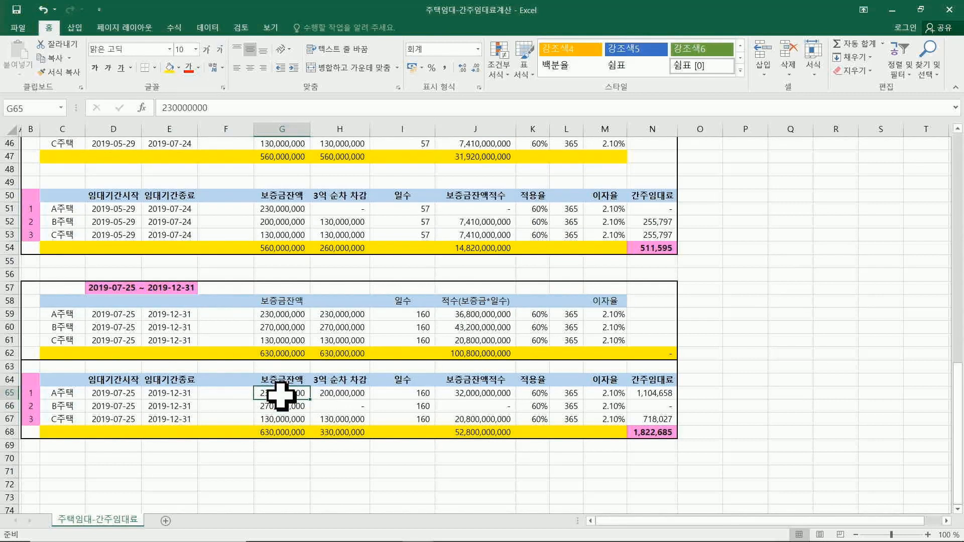
pyautogui.click(344, 432)
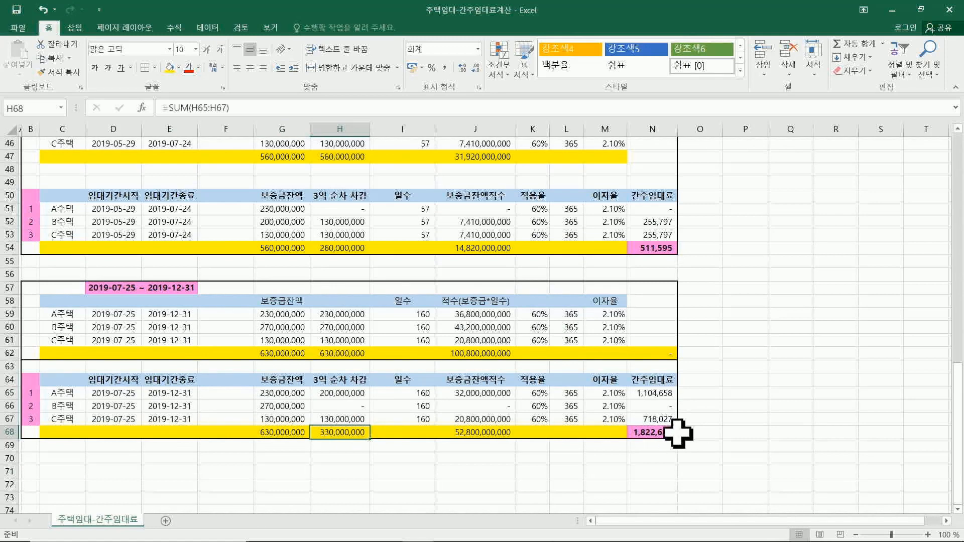
pyautogui.click(699, 427)
# Step: Switch to the National Tax Service page in the browser and compare its 간주임대료 example for each period with the workbook
pyautogui.scroll(3, 700, 427)
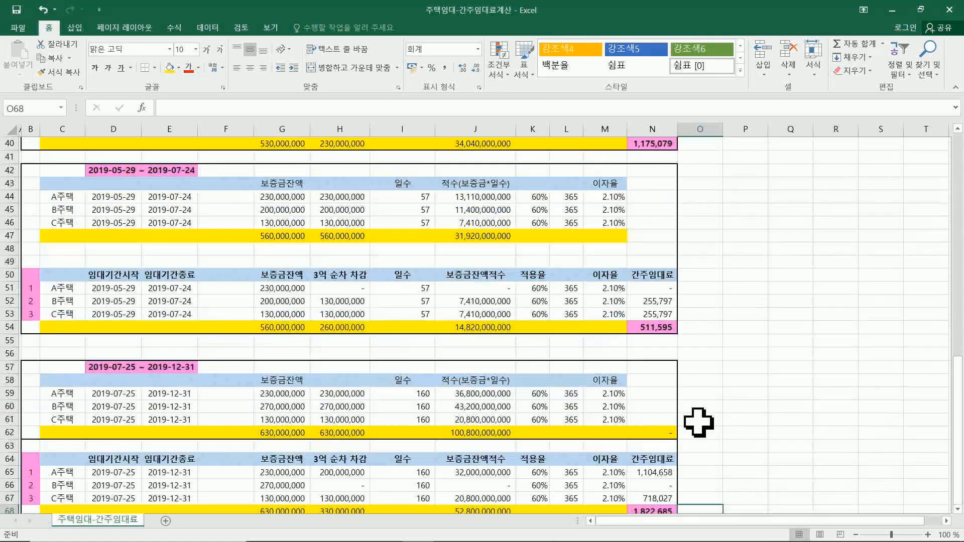
pyautogui.scroll(-1, 699, 419)
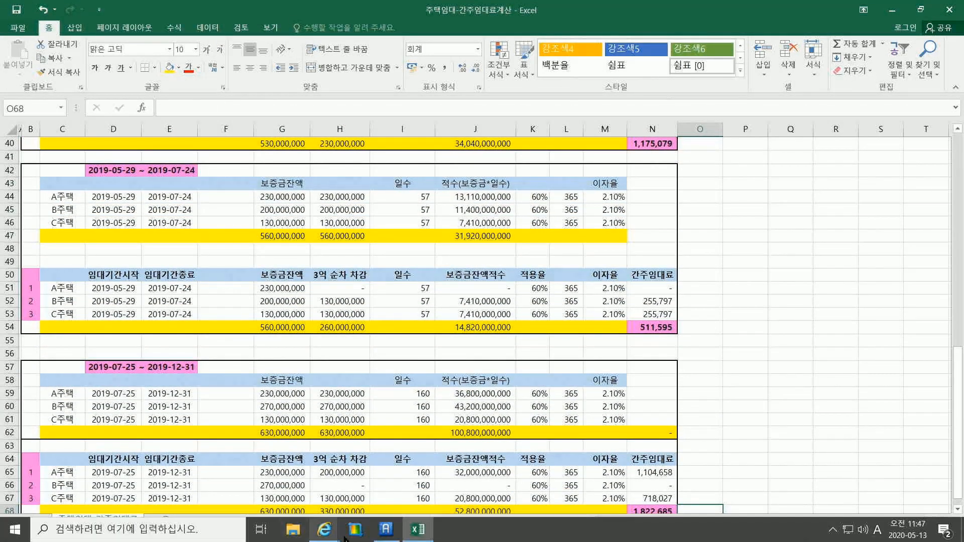
pyautogui.moveTo(324, 528)
pyautogui.click(403, 502)
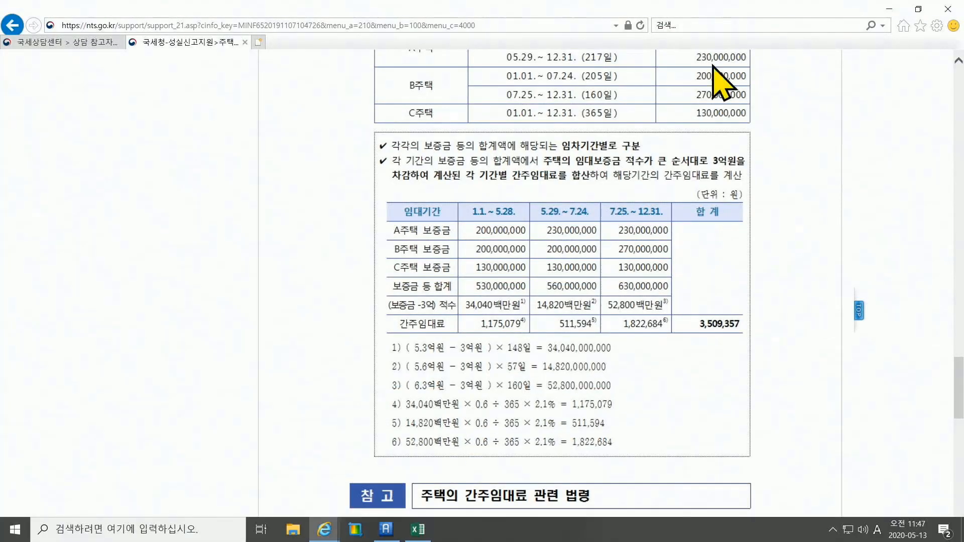
pyautogui.moveTo(721, 17); pyautogui.dragTo(170, 63)
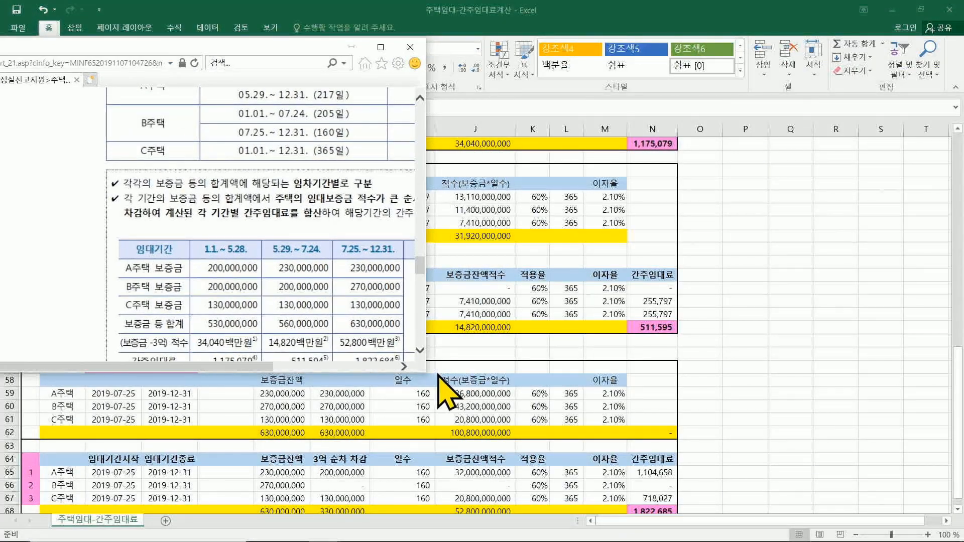
pyautogui.moveTo(426, 372); pyautogui.dragTo(528, 504)
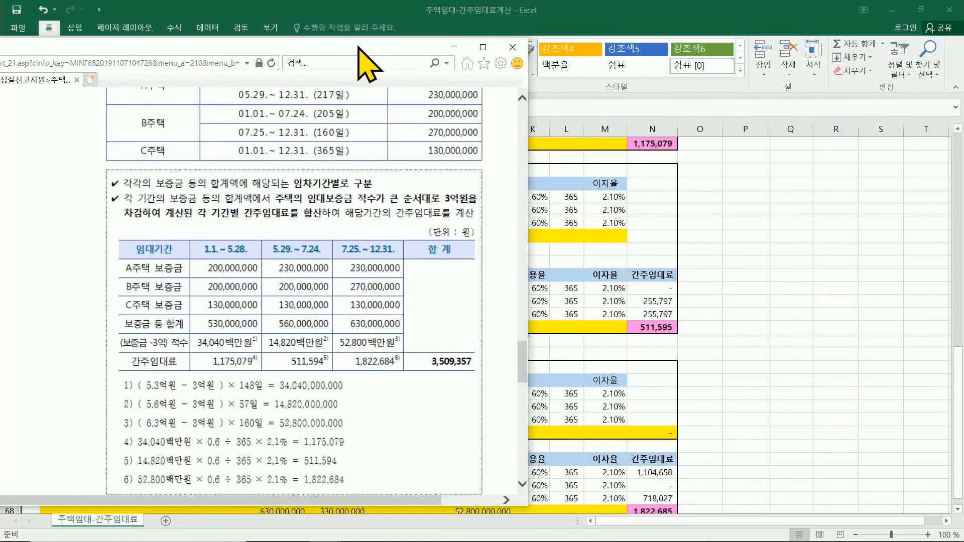
pyautogui.moveTo(358, 46); pyautogui.dragTo(621, 39)
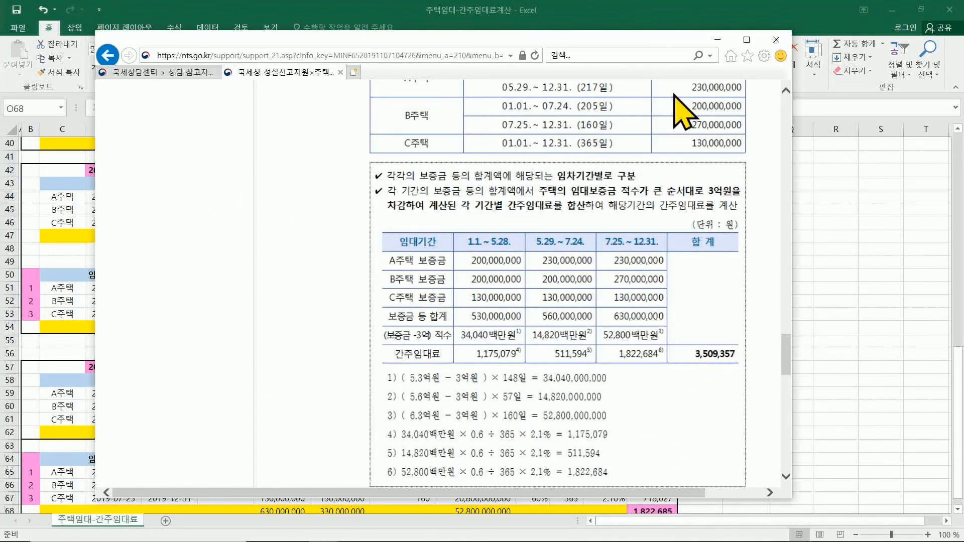
pyautogui.click(746, 40)
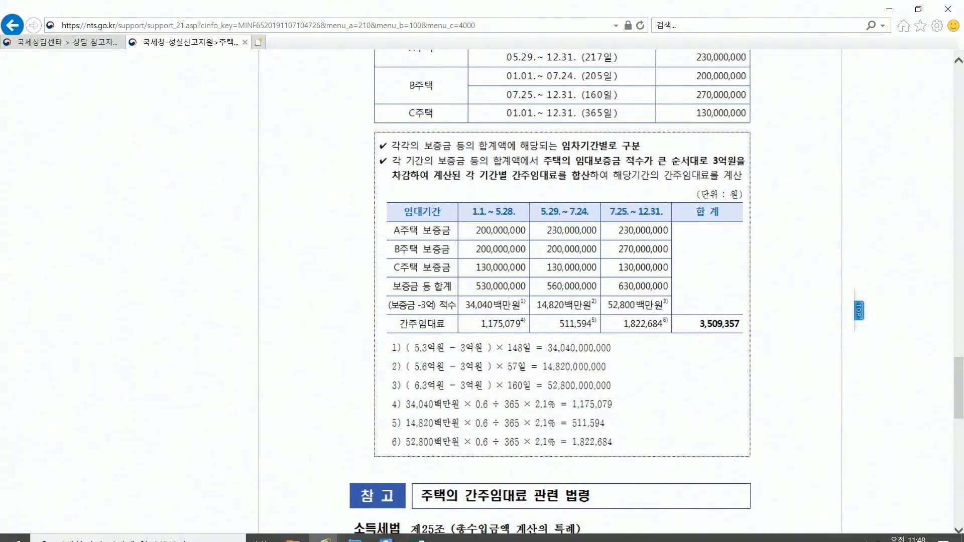
# Step: Switch to Smart A and register A주택 as the first house under 주택 개별 등록
pyautogui.click(382, 534)
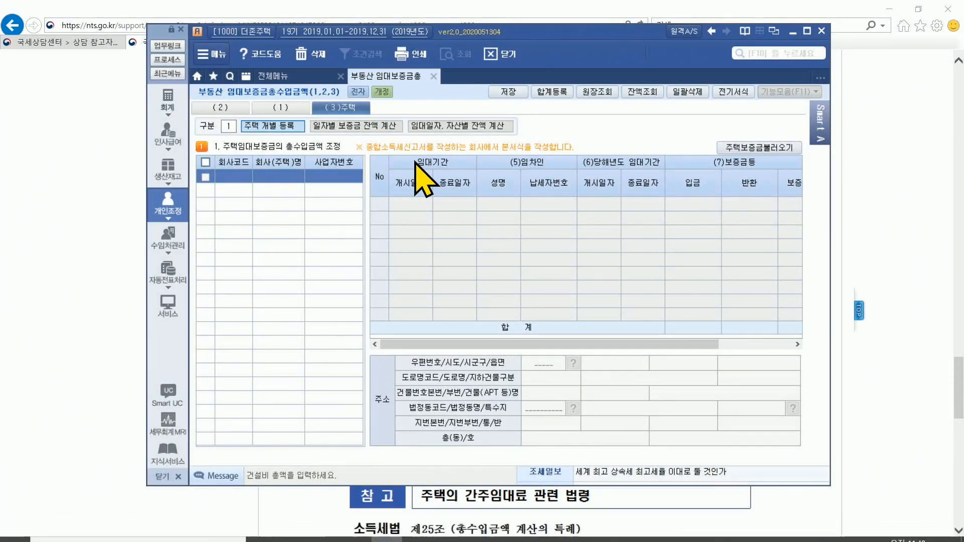
pyautogui.click(243, 177)
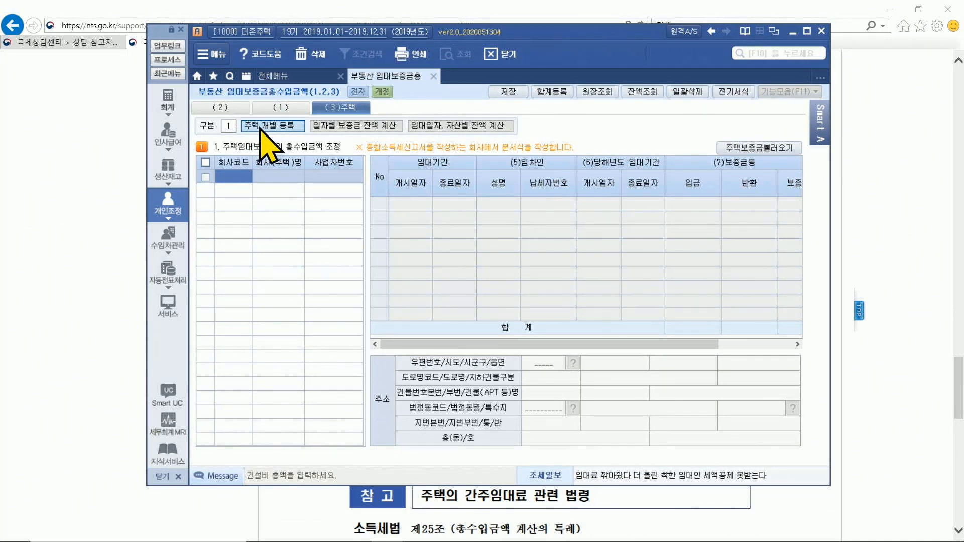
pyautogui.click(274, 177)
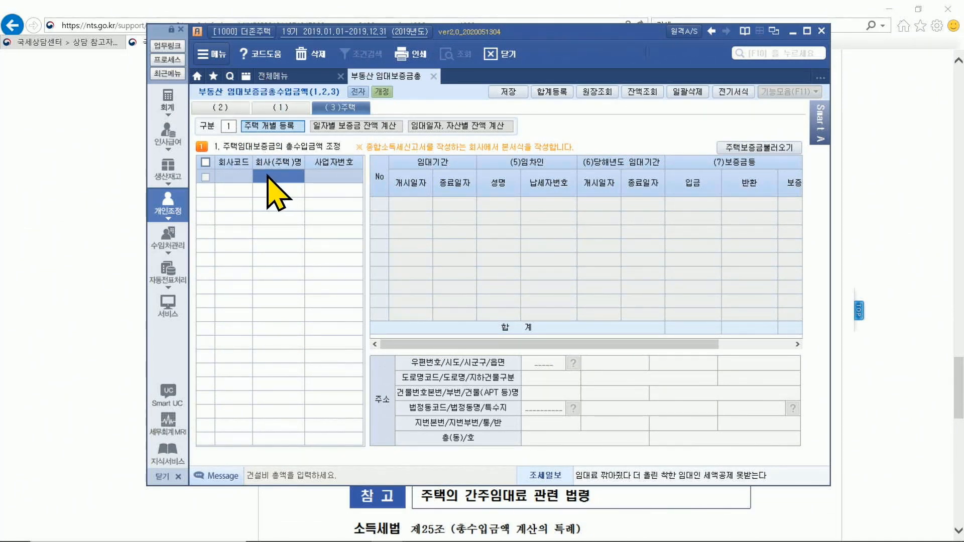
pyautogui.write('A주택')
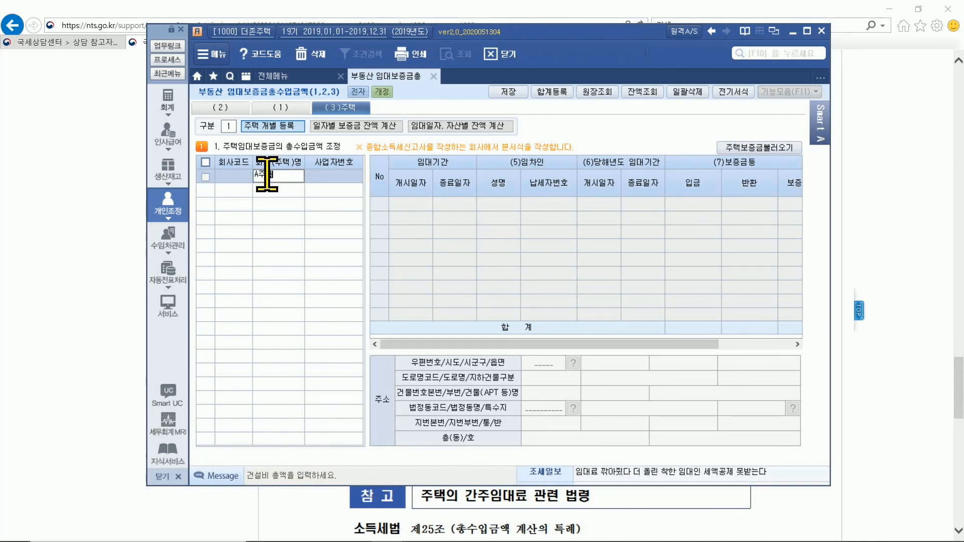
pyautogui.press('Return')
pyautogui.press('Return')
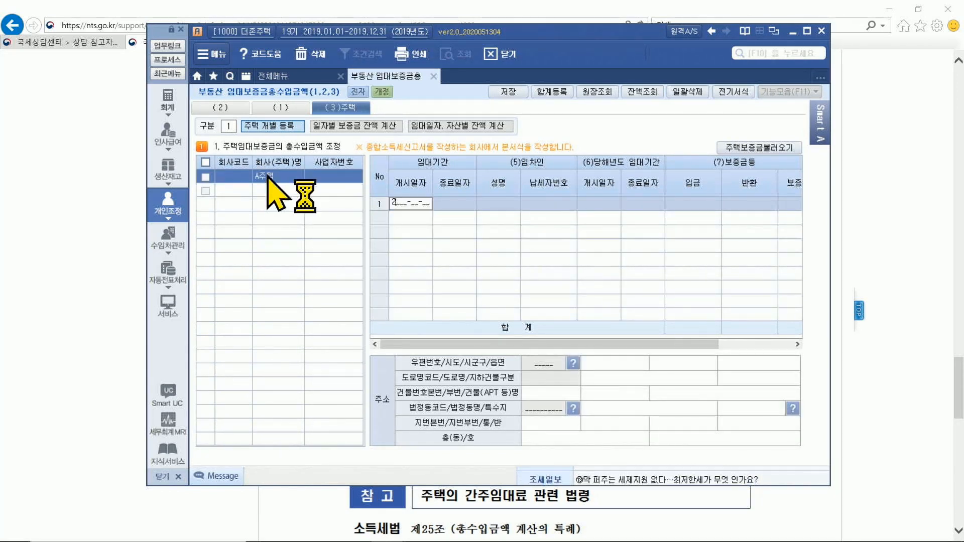
# Step: Enter A주택's first lease period as 2019-01-01 to 2019-05-28, with a placeholder tenant name and taxpayer number
pyautogui.write('0101')
pyautogui.press('Return')
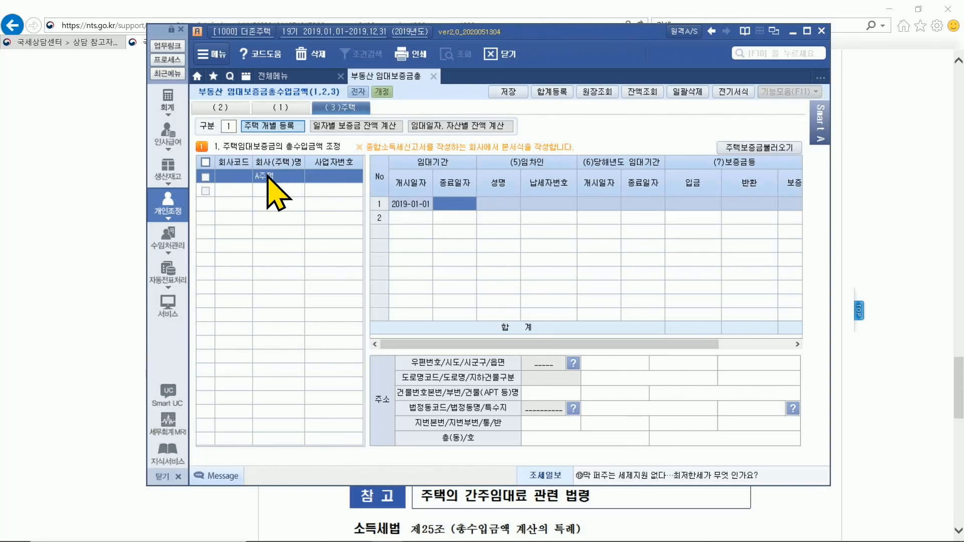
pyautogui.write('05-28')
pyautogui.press('Return')
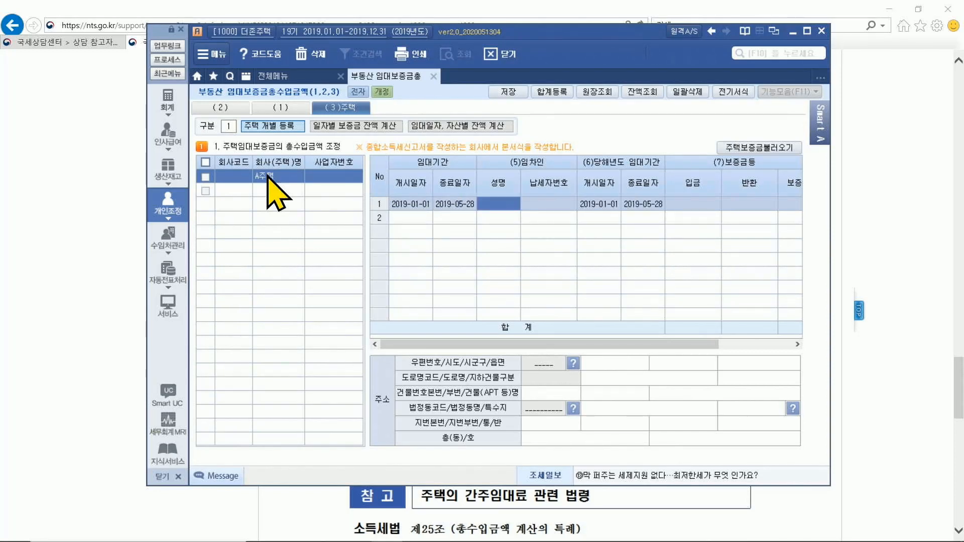
pyautogui.write('11')
pyautogui.press('Return')
pyautogui.write('11')
pyautogui.press('Return')
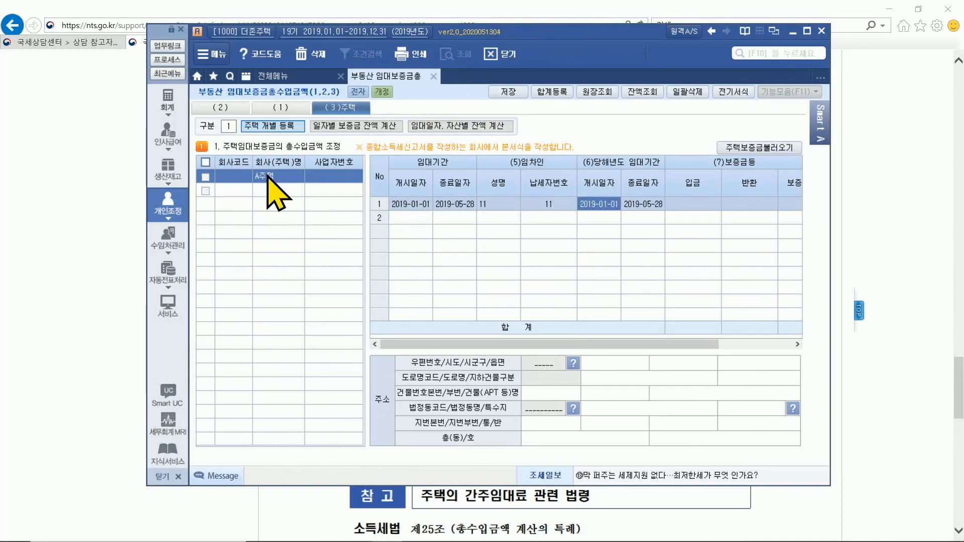
# Step: Keep the current-year lease dates and enter 200,000 as the deposit received (입금) for A주택's first period
pyautogui.press('Return')
pyautogui.press('Return')
pyautogui.write('200000')
pyautogui.press('Return')
pyautogui.press('Return')
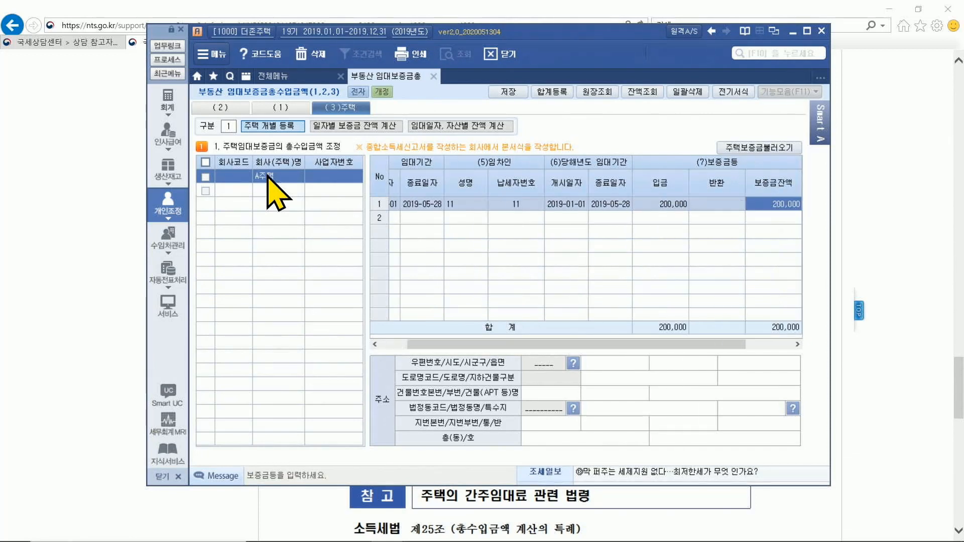
pyautogui.press('Return')
# Step: Enter A주택's second lease period as 2019-05-29 to 2019-12-31 with a placeholder tenant name and taxpayer number, keeping the current-year lease dates
pyautogui.write('0')
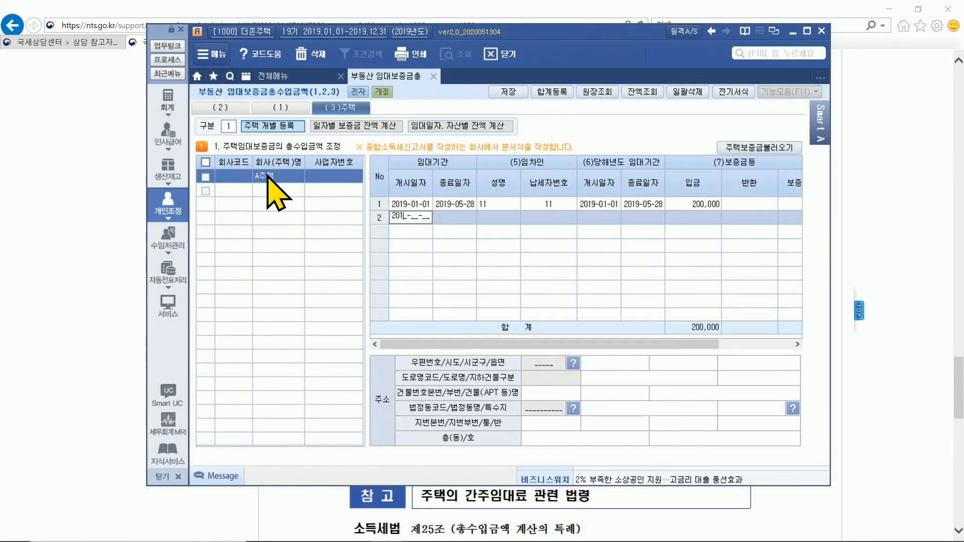
pyautogui.write('5-29')
pyautogui.press('Return')
pyautogui.write('20')
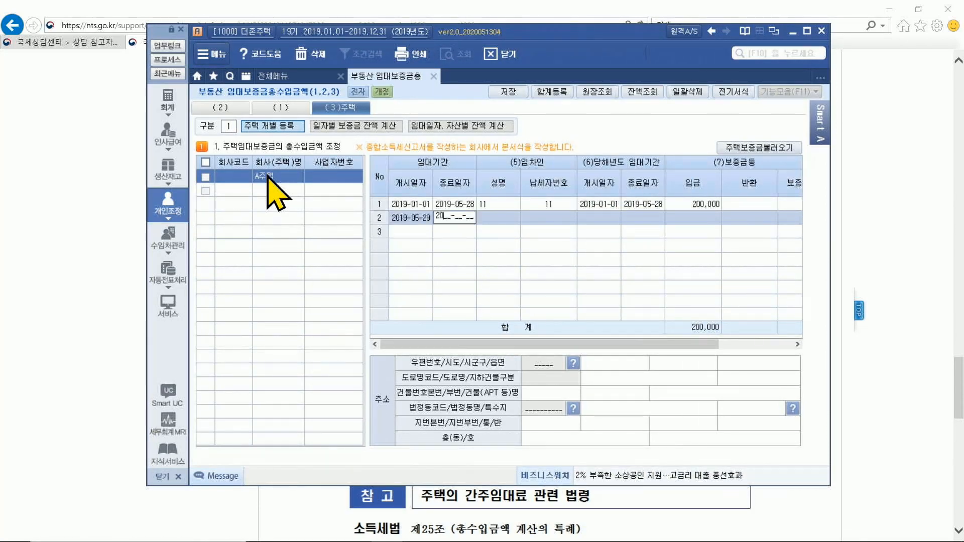
pyautogui.write('19-12-31')
pyautogui.press('Return')
pyautogui.write('11')
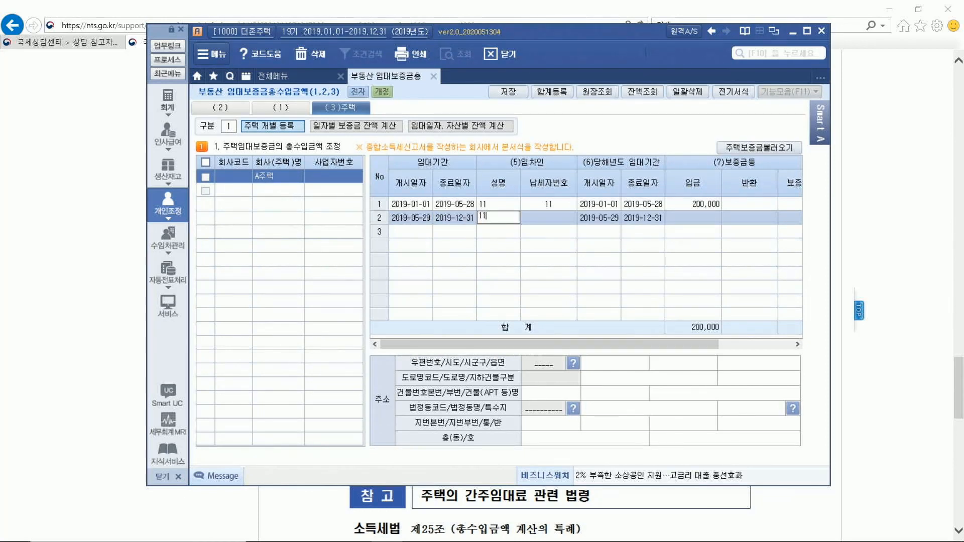
pyautogui.press('Return')
pyautogui.write('11')
pyautogui.press('Return')
pyautogui.press('Return')
pyautogui.press('Return')
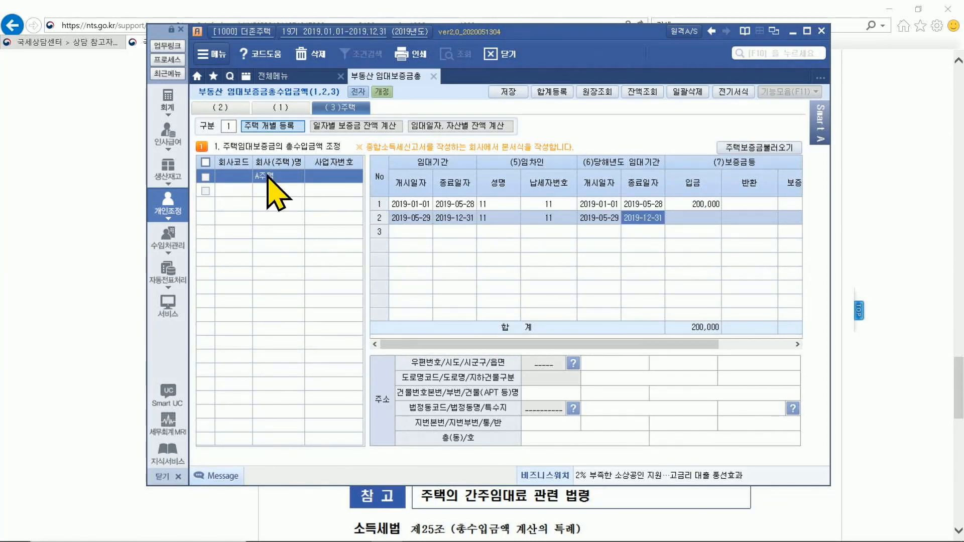
# Step: Correct the deposit received (입금) for A주택's first lease period to 200,000,000
pyautogui.press('Up')
pyautogui.write('200000000')
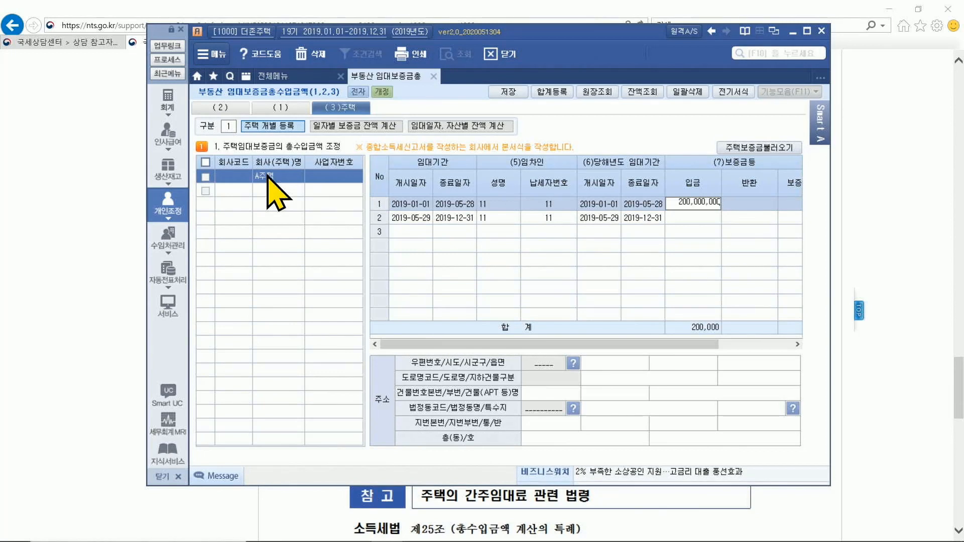
pyautogui.press('Return')
# Step: Enter 30,000,000 as the deposit received for A주택's second lease period
pyautogui.press('Down')
pyautogui.press('Left')
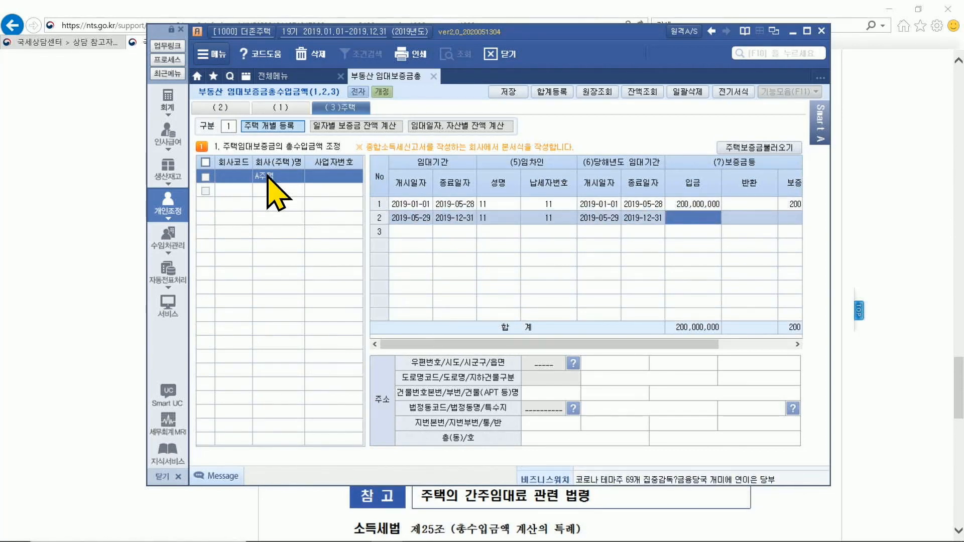
pyautogui.write('30000000')
pyautogui.press('Return')
pyautogui.press('Return')
pyautogui.press('Return')
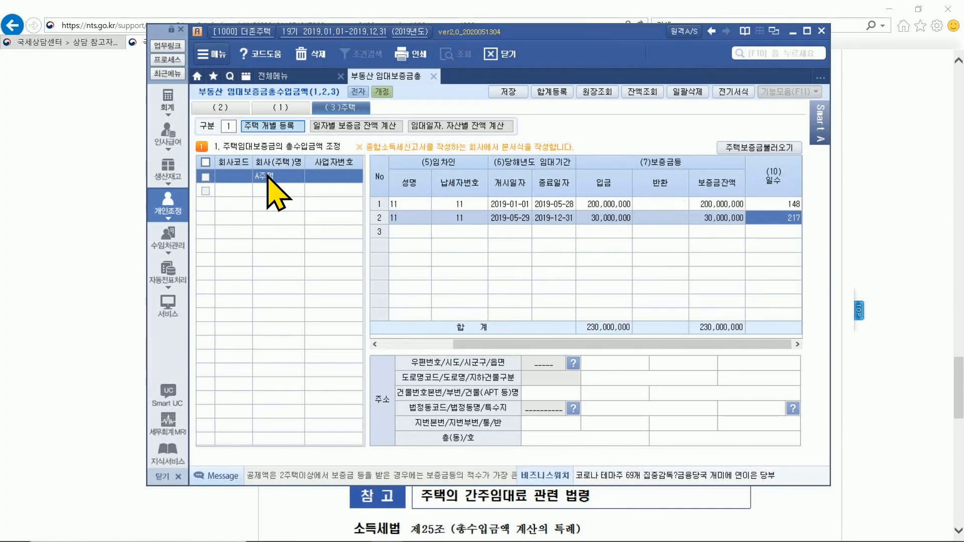
# Step: Register B주택 as the second house in the house list
pyautogui.click(265, 190)
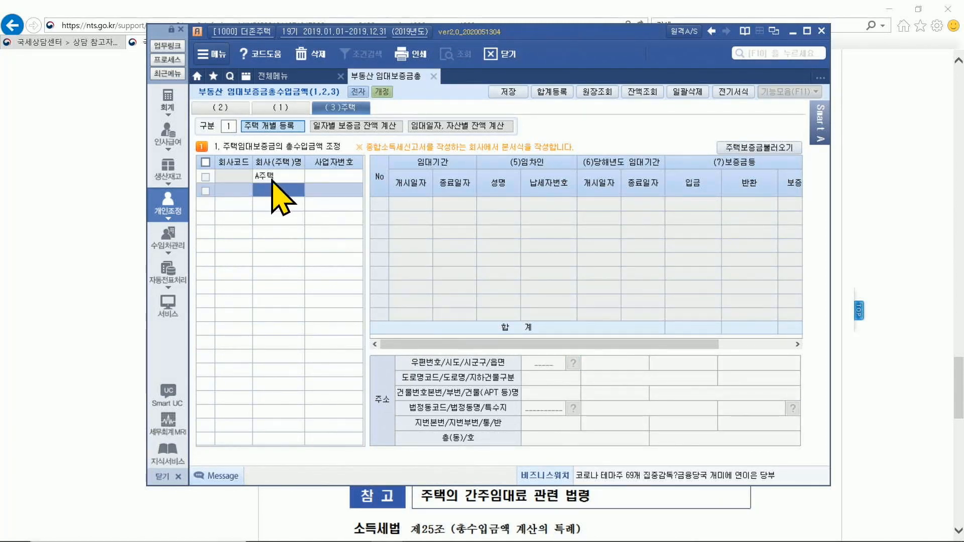
pyautogui.write('B주택')
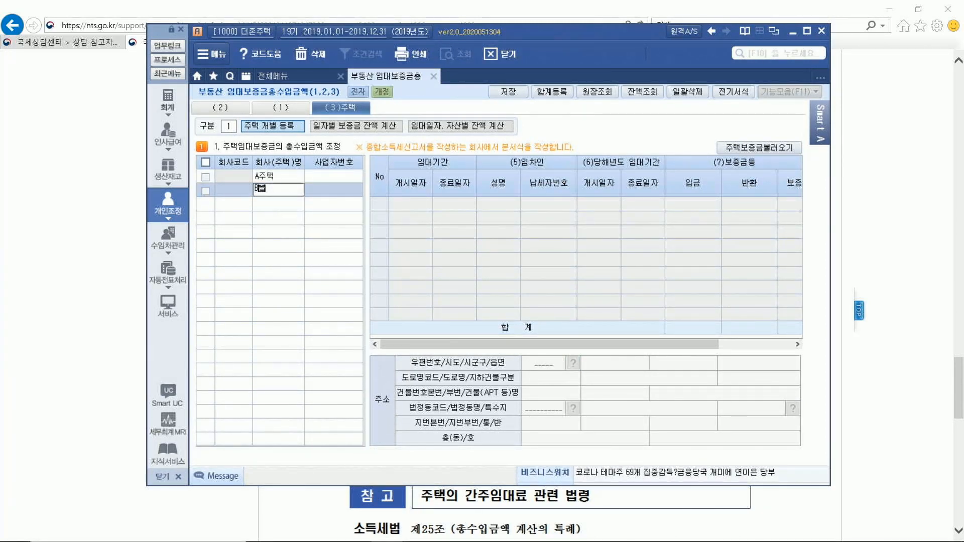
pyautogui.press('Return')
# Step: Enter B주택's first lease period as 2019-01-01 to 2019-07-24 with a placeholder tenant name and taxpayer number
pyautogui.click(409, 203)
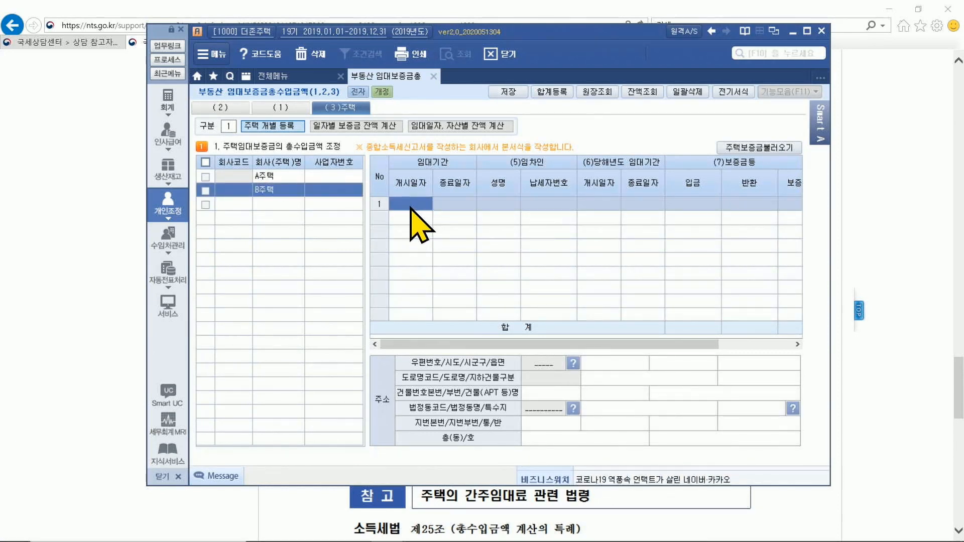
pyautogui.write('0101')
pyautogui.press('Return')
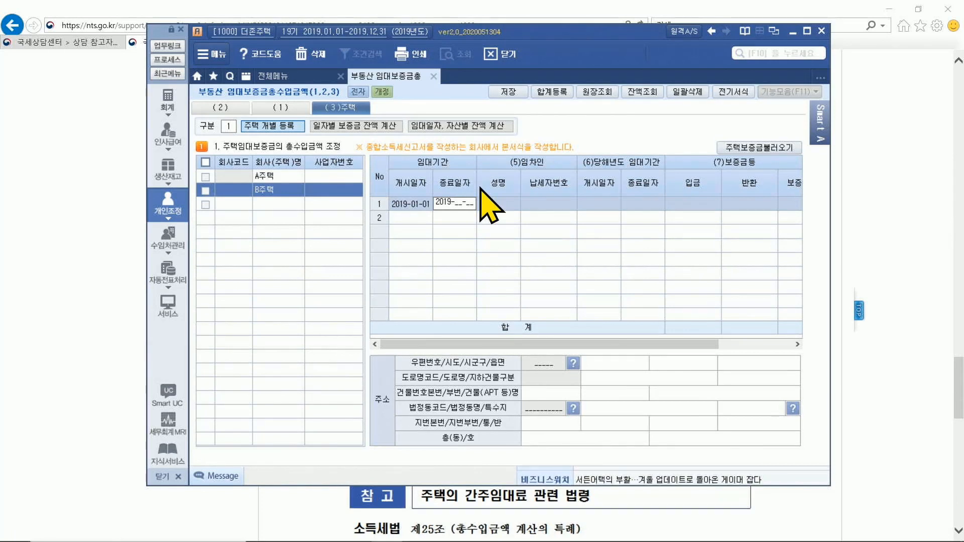
pyautogui.write('0724')
pyautogui.press('Return')
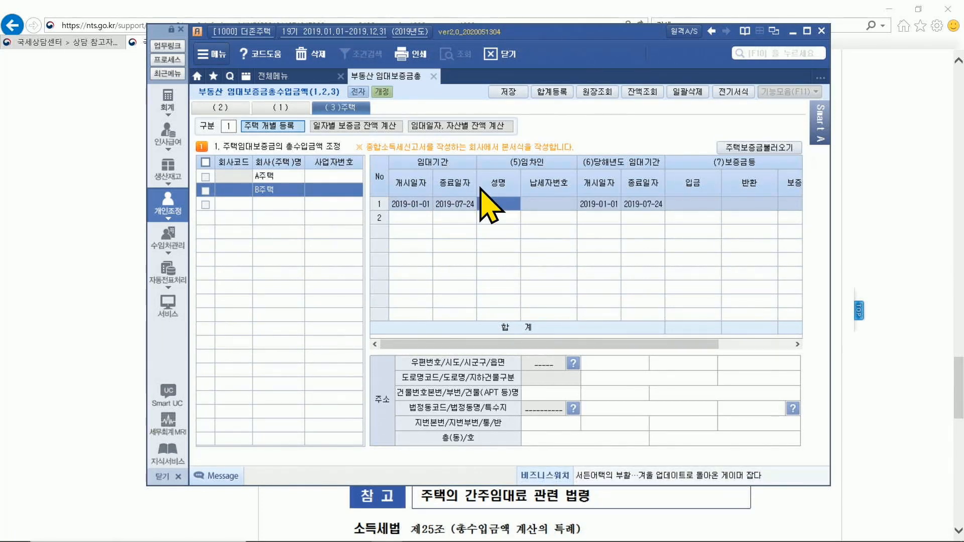
pyautogui.press('Return')
pyautogui.write('22')
pyautogui.press('Return')
pyautogui.press('Return')
pyautogui.press('Return')
# Step: Enter 200,000,000 as the deposit received for B주택's first lease period
pyautogui.write('4')
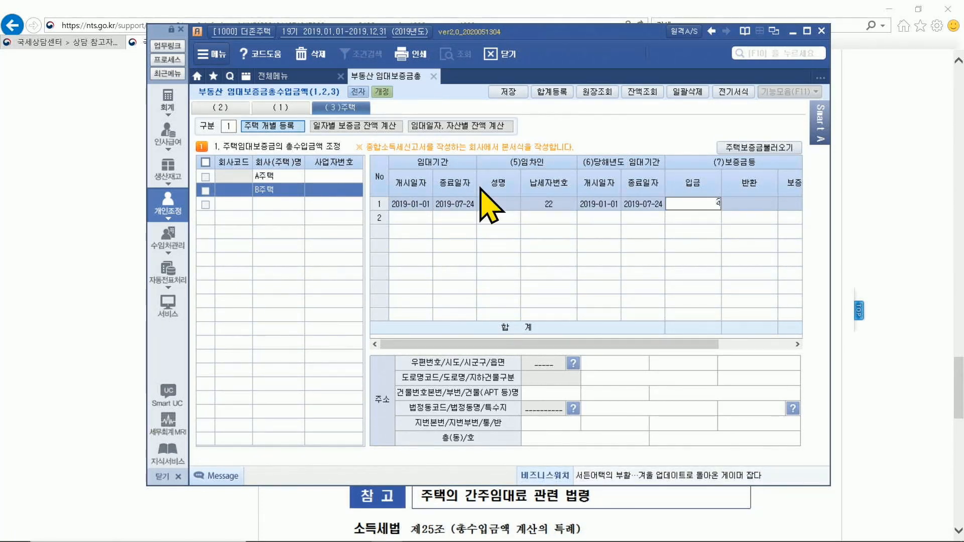
pyautogui.press('Return')
pyautogui.press('Left')
pyautogui.write('4')
pyautogui.write('000')
pyautogui.press('Return')
pyautogui.press('Return')
pyautogui.press('Return')
# Step: Enter B주택's second lease period as 2019-07-25 to 2019-12-31, leaving the tenant name and taxpayer number blank
pyautogui.write('2019-0')
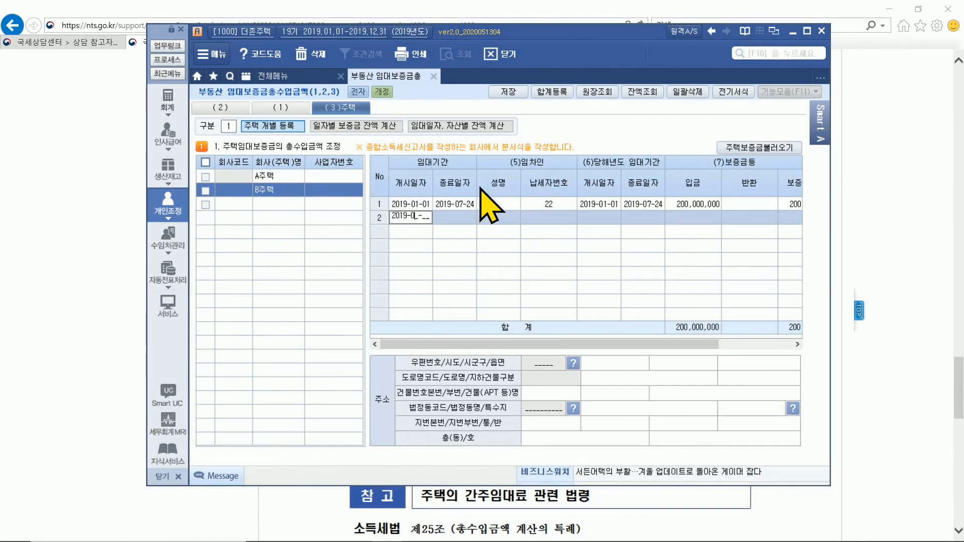
pyautogui.write('7-25')
pyautogui.press('Return')
pyautogui.write('20191231')
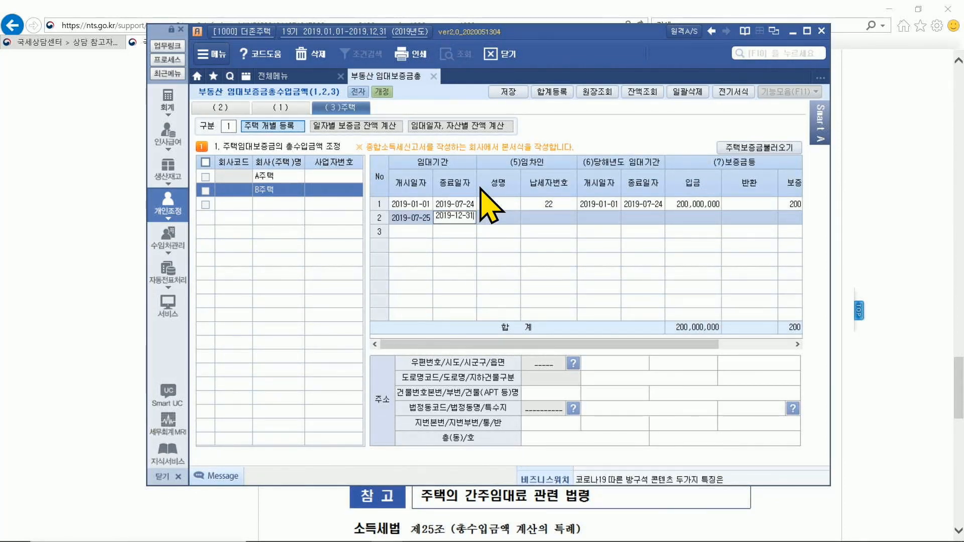
pyautogui.press('Return')
pyautogui.press('Return')
pyautogui.press('Return')
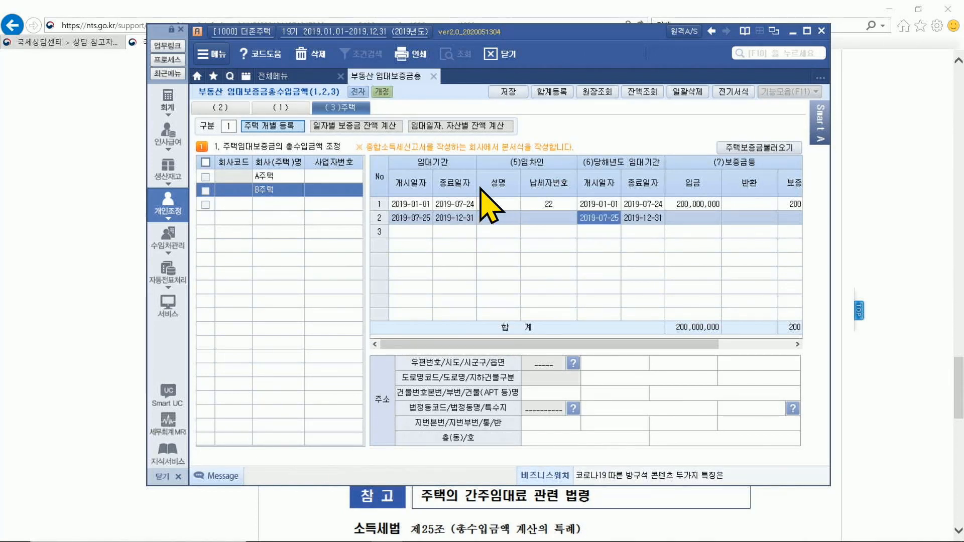
# Step: Keep the current-year lease dates and enter 70,000,000 as the deposit received for B주택's second period
pyautogui.press('Return')
pyautogui.press('Return')
pyautogui.press('Return')
pyautogui.press('Return')
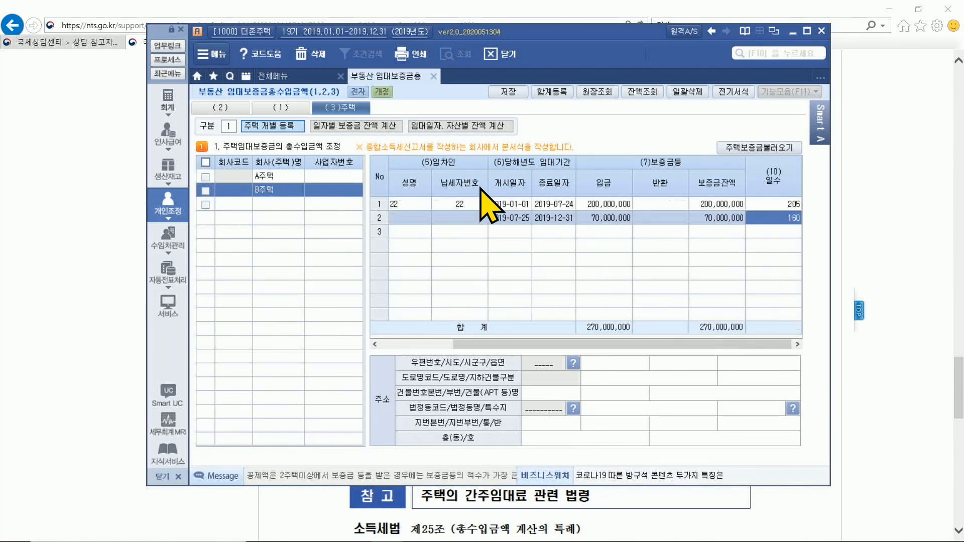
# Step: Register C주택 as the third house, leaving its business number blank
pyautogui.click(291, 203)
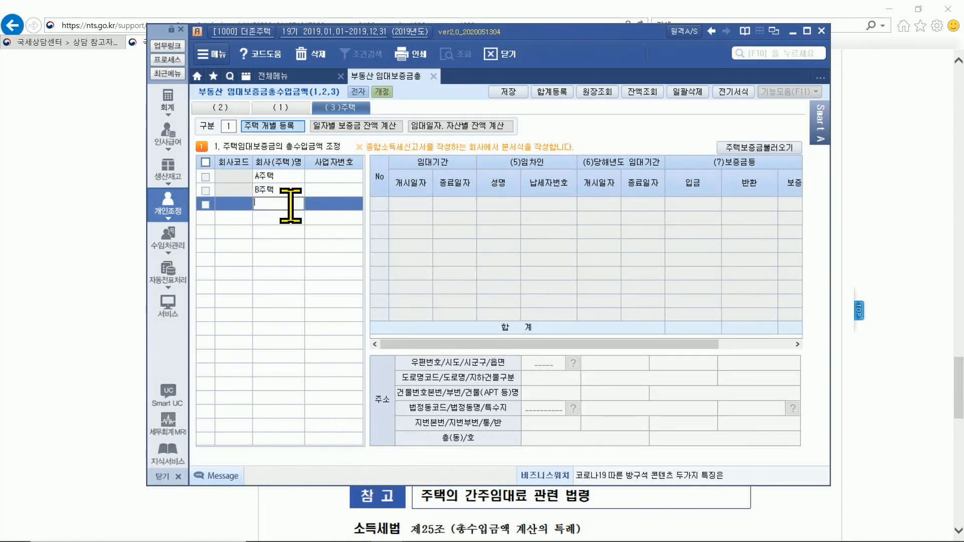
pyautogui.write('C주택')
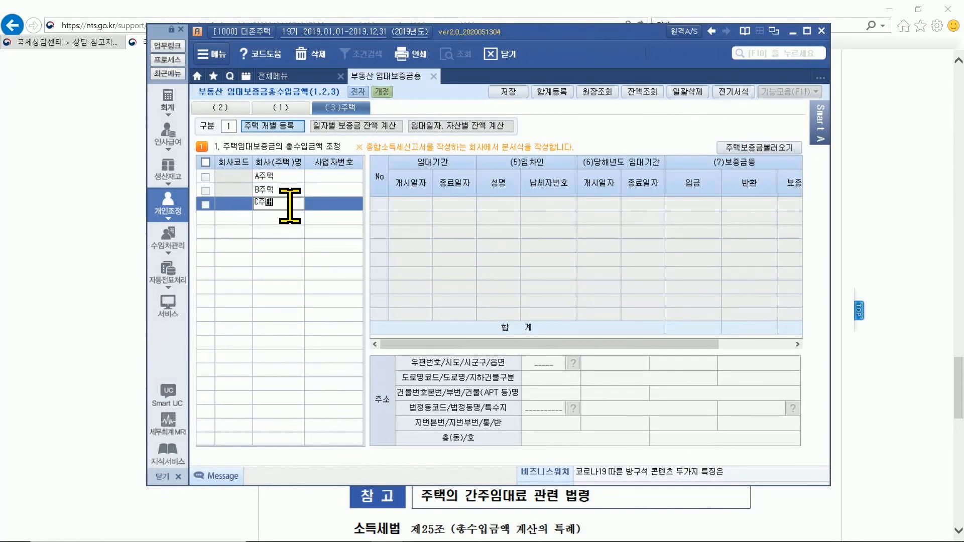
pyautogui.press('Return')
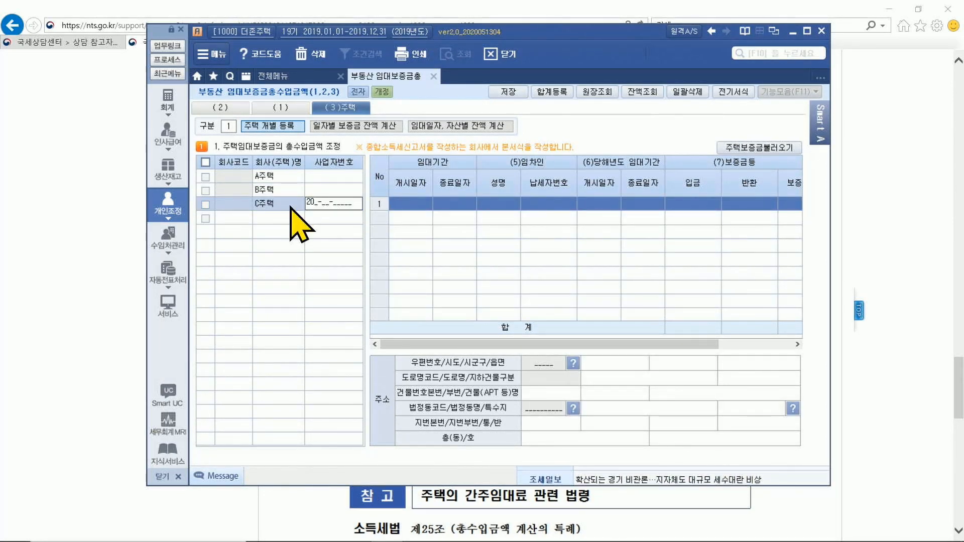
pyautogui.press('Return')
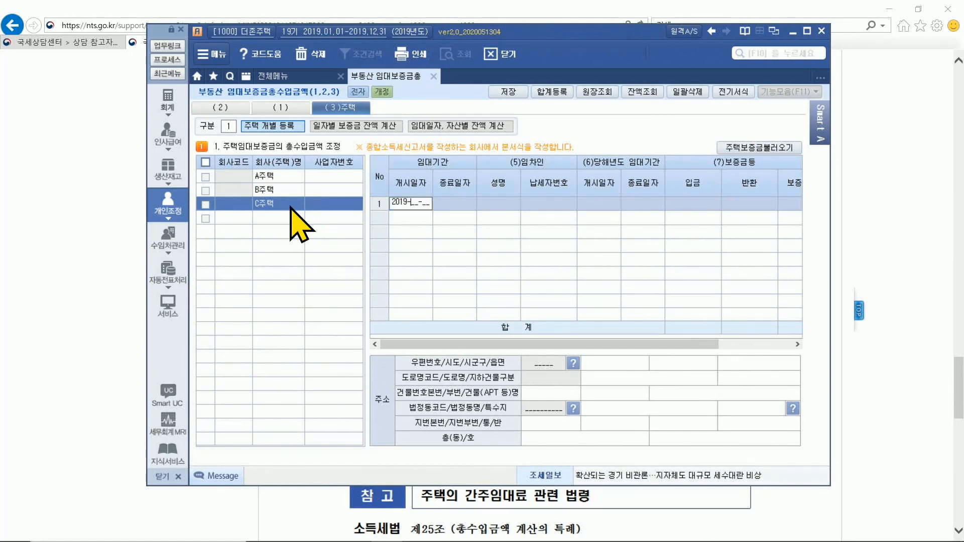
# Step: Enter C주택's lease period as 2019-01-01 to 2019-12-31 with a placeholder tenant name and no taxpayer number
pyautogui.write('20190101')
pyautogui.press('Return')
pyautogui.write('2019-12-31')
pyautogui.press('Return')
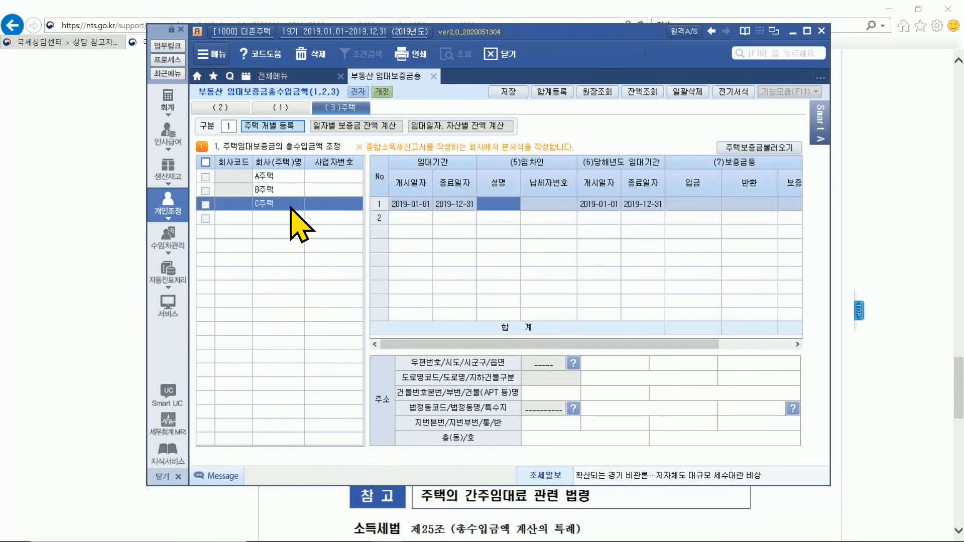
pyautogui.write('33')
pyautogui.press('Return')
pyautogui.press('Return')
pyautogui.press('Return')
pyautogui.press('Return')
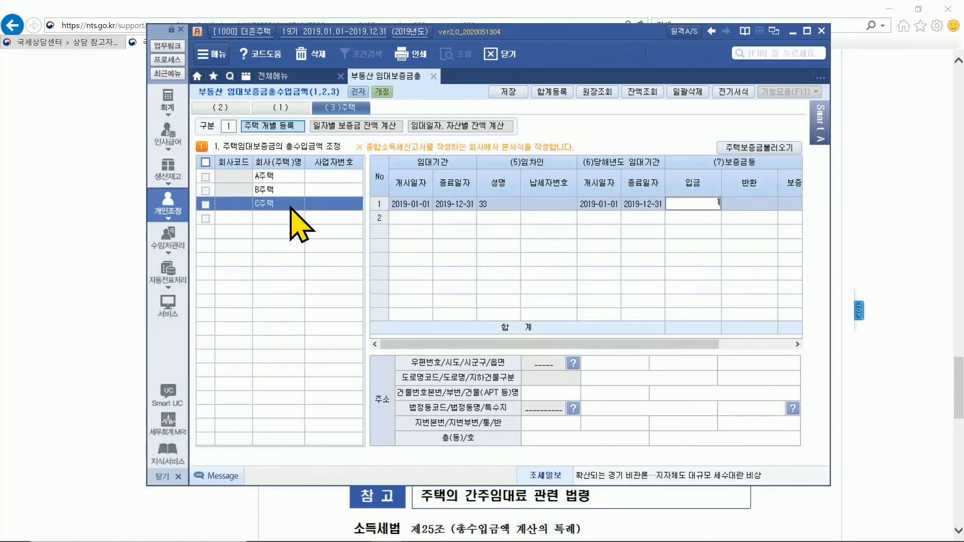
# Step: Enter 130,000,000 as the deposit received for C주택's lease period
pyautogui.write('130,000,000')
pyautogui.press('Return')
pyautogui.press('Return')
pyautogui.press('Return')
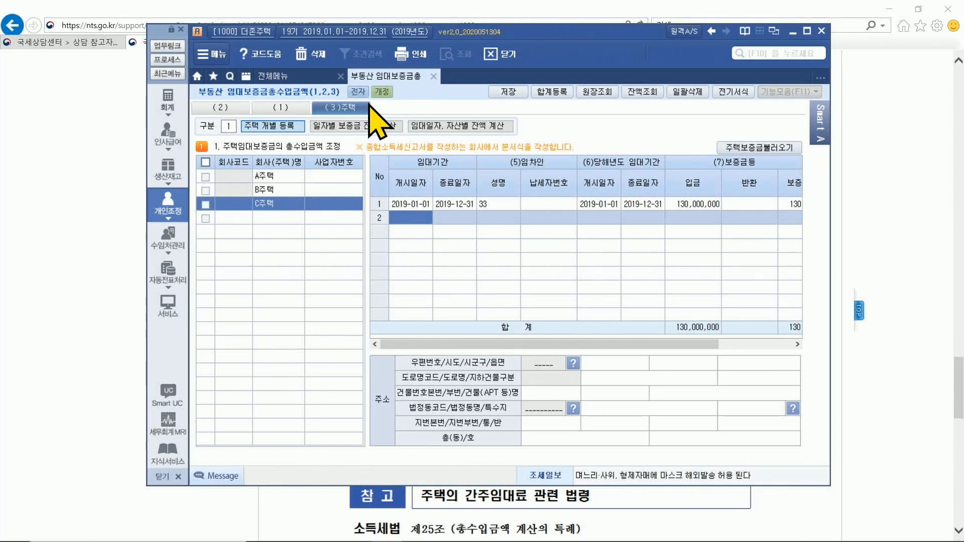
# Step: Review the lease periods and deposits registered for A주택, B주택 and C주택 in turn
pyautogui.click(294, 175)
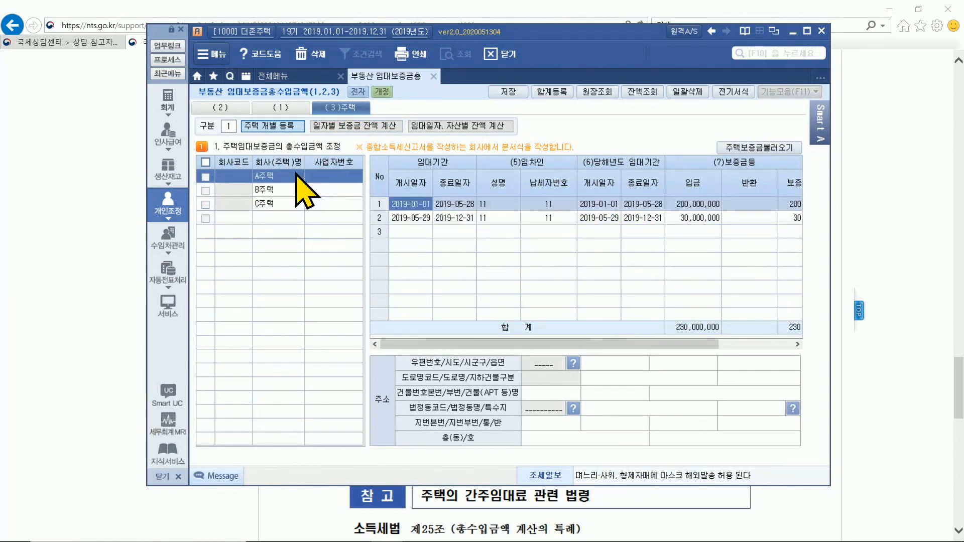
pyautogui.click(293, 189)
pyautogui.click(293, 203)
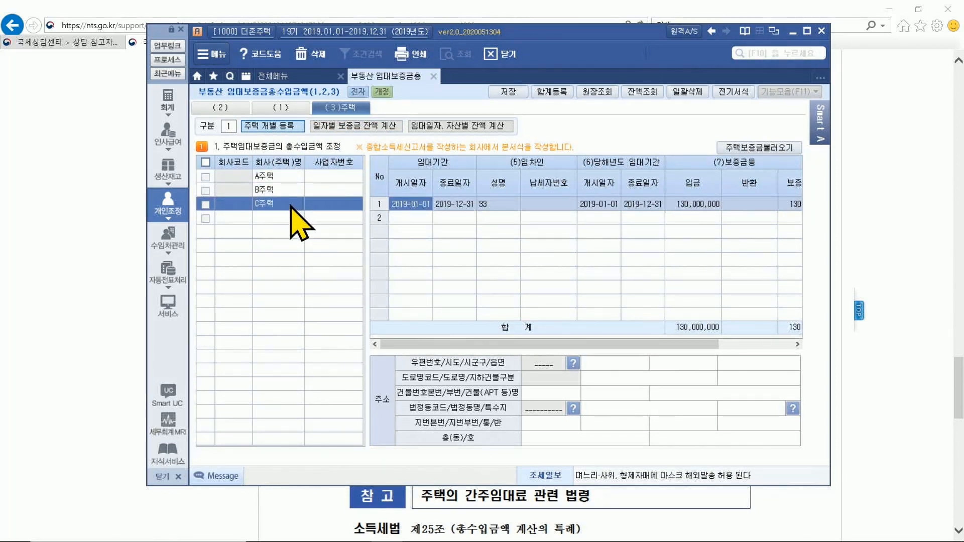
# Step: Load the individually registered houses into 일자별 보증금 잔액 계산 and check the deposit balances by period
pyautogui.click(359, 127)
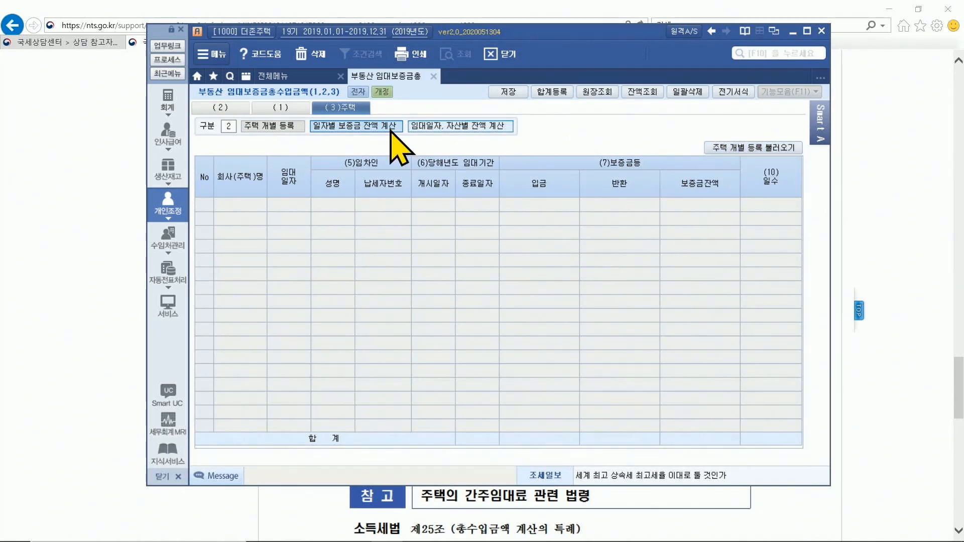
pyautogui.click(273, 127)
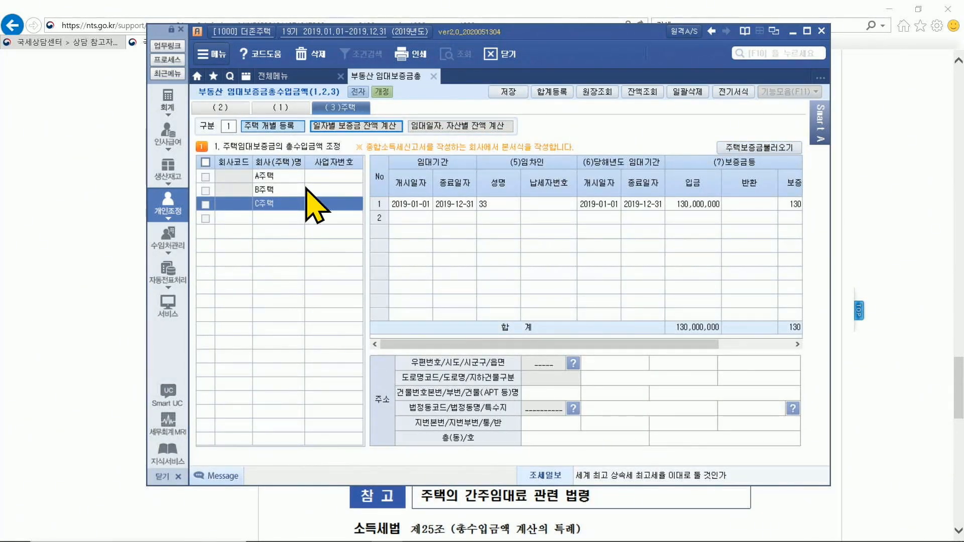
pyautogui.click(357, 126)
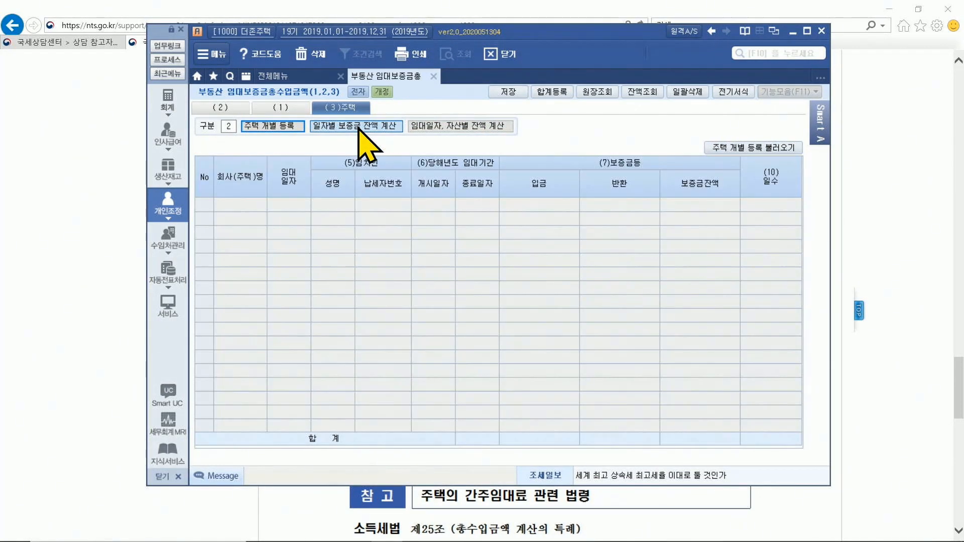
pyautogui.click(755, 148)
pyautogui.click(458, 307)
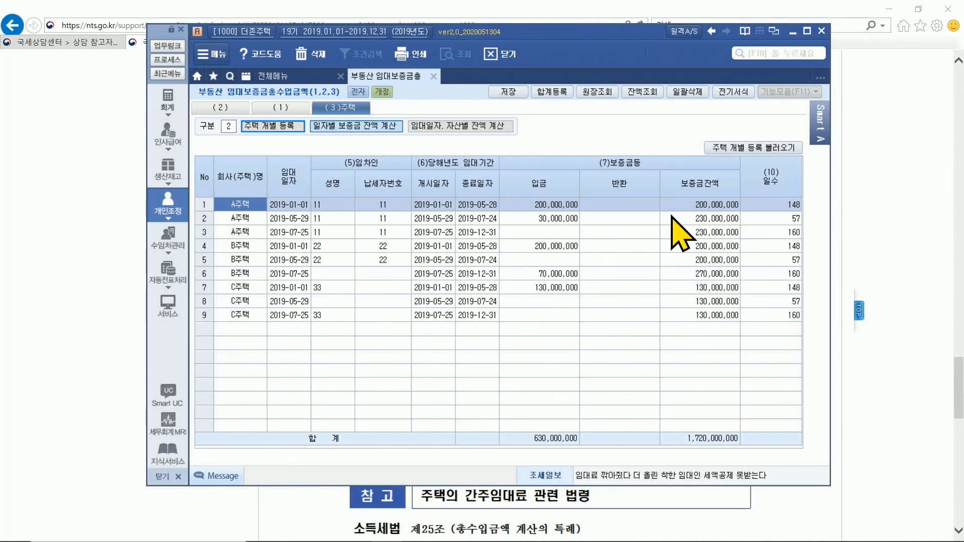
pyautogui.click(686, 220)
pyautogui.click(695, 287)
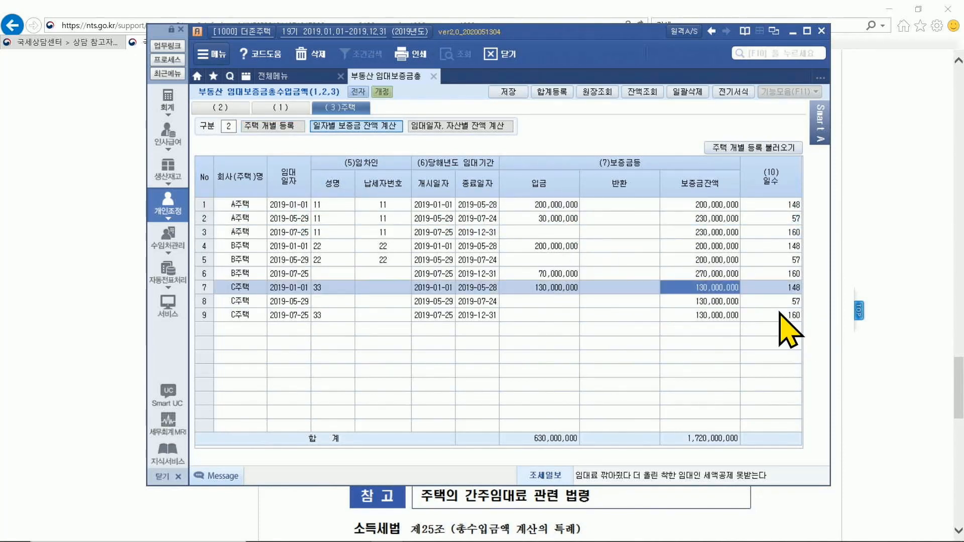
# Step: Load the date-by-date deposit balances into 임대일자, 자산별 잔액 계산 and confirm the import
pyautogui.click(445, 129)
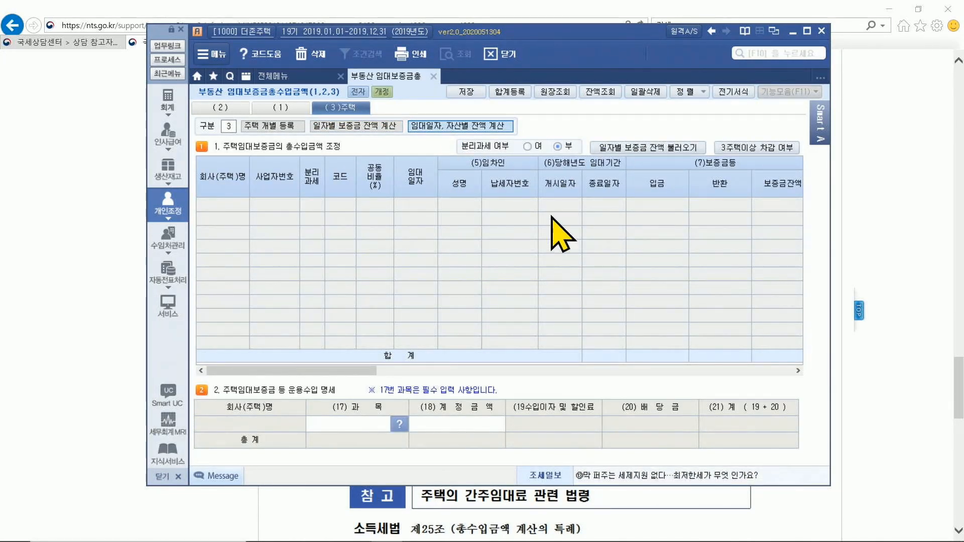
pyautogui.click(650, 142)
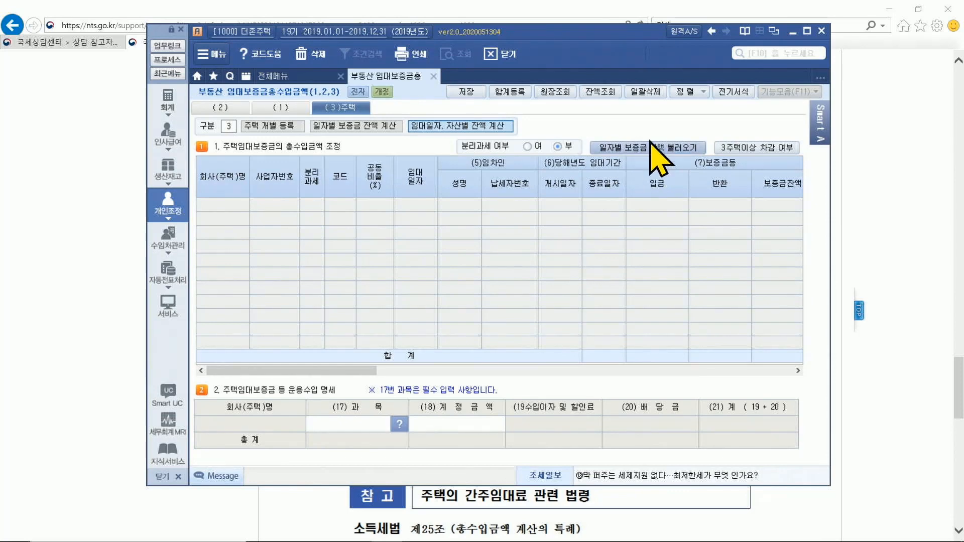
pyautogui.click(355, 125)
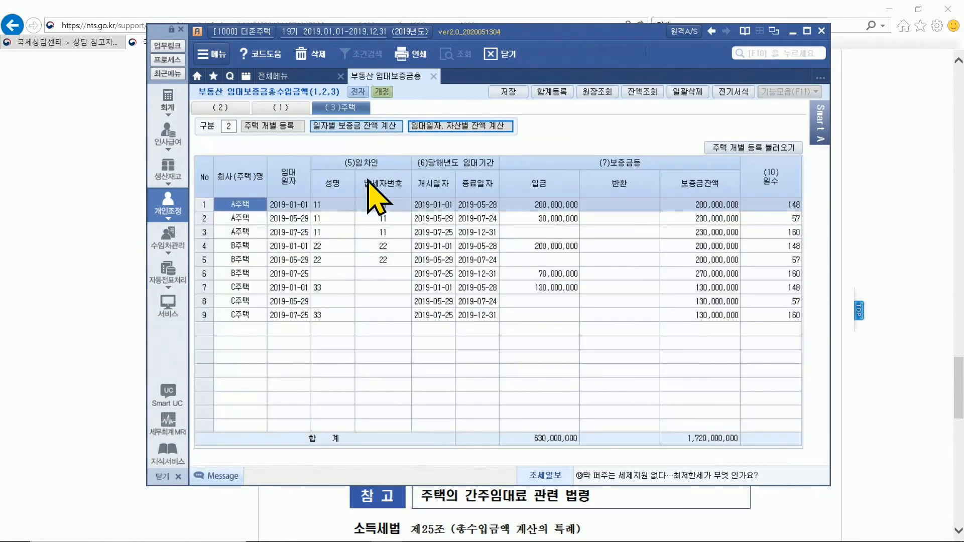
pyautogui.click(434, 126)
pyautogui.click(643, 146)
pyautogui.click(457, 303)
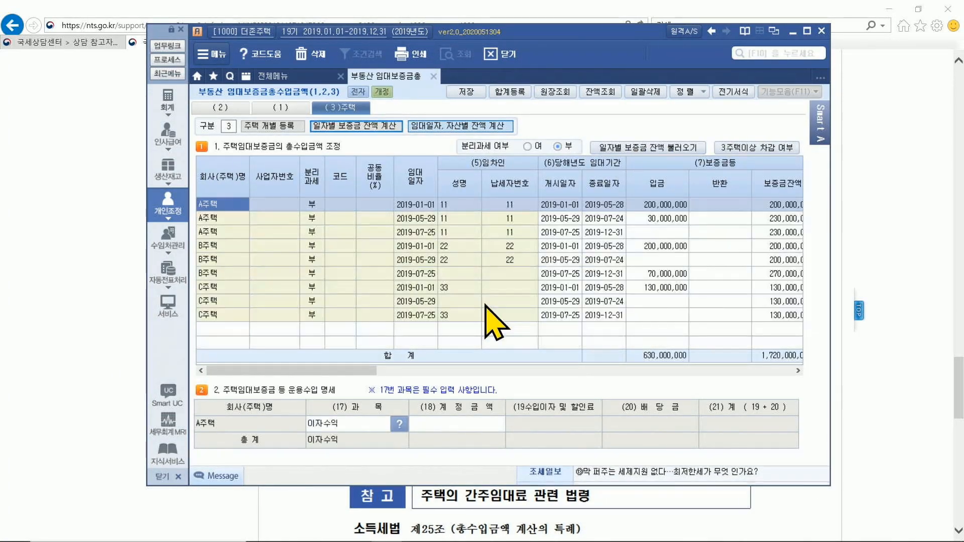
# Step: Compare the form's total 총수입금액 산입금액 with the 간주임대료 in the tax-office example and the Excel sheet
pyautogui.moveTo(333, 378); pyautogui.dragTo(777, 392)
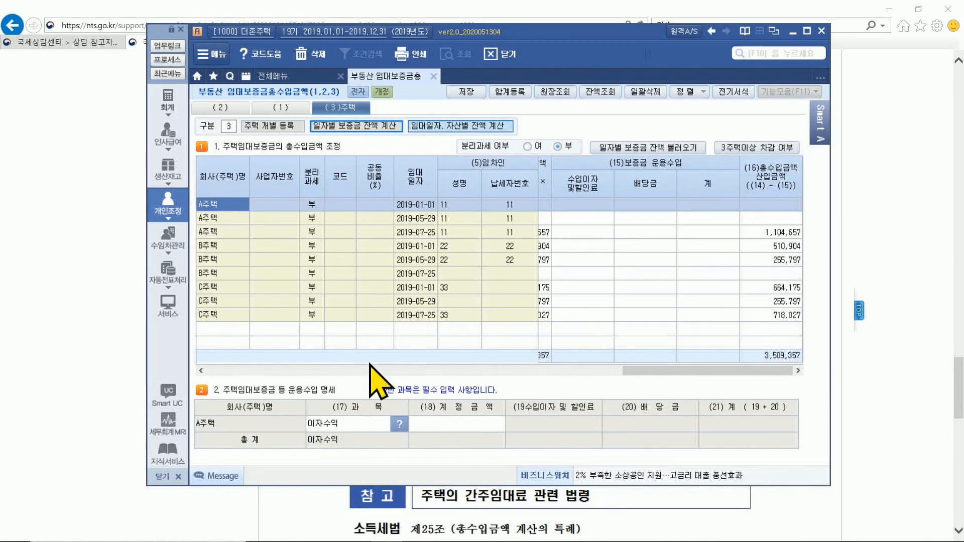
pyautogui.click(75, 357)
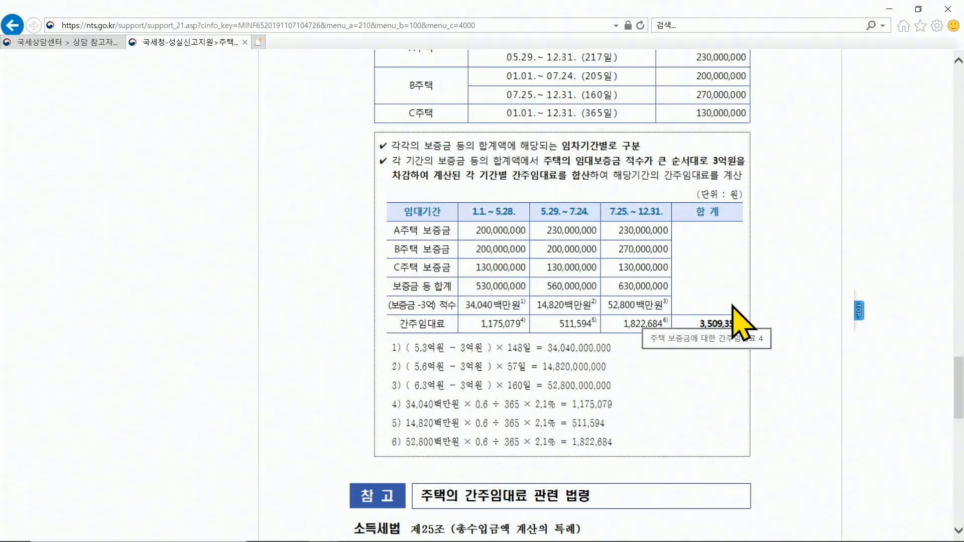
pyautogui.moveTo(452, 540)
pyautogui.click(422, 531)
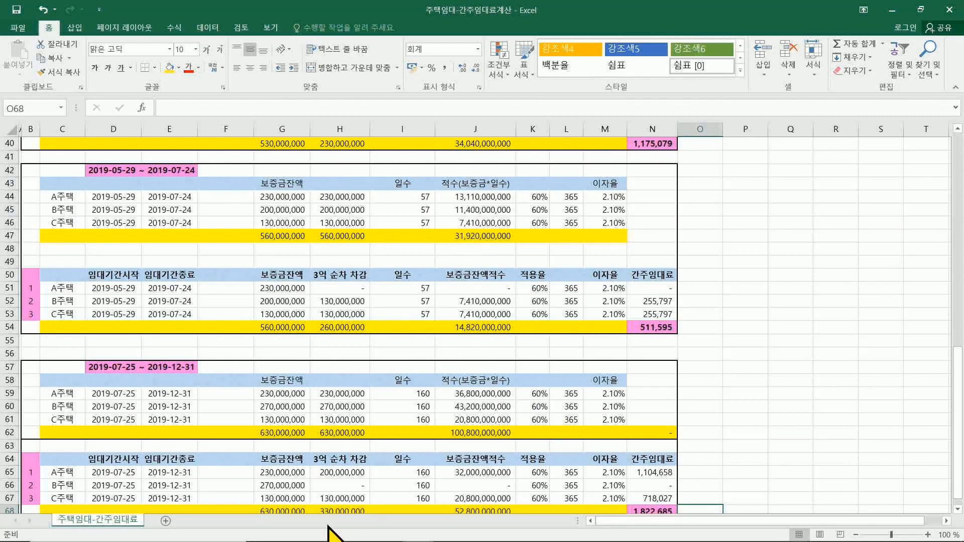
pyautogui.click(372, 531)
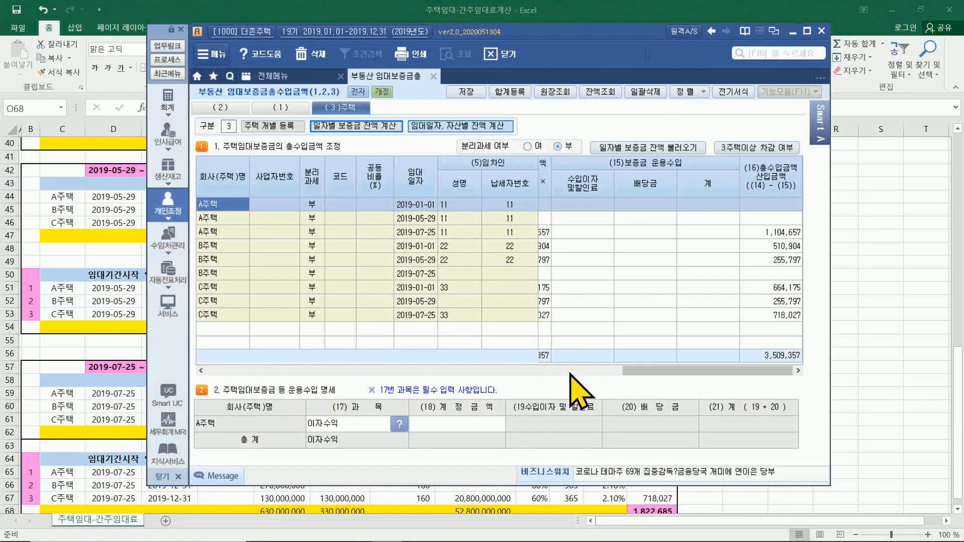
pyautogui.moveTo(652, 371); pyautogui.dragTo(758, 394)
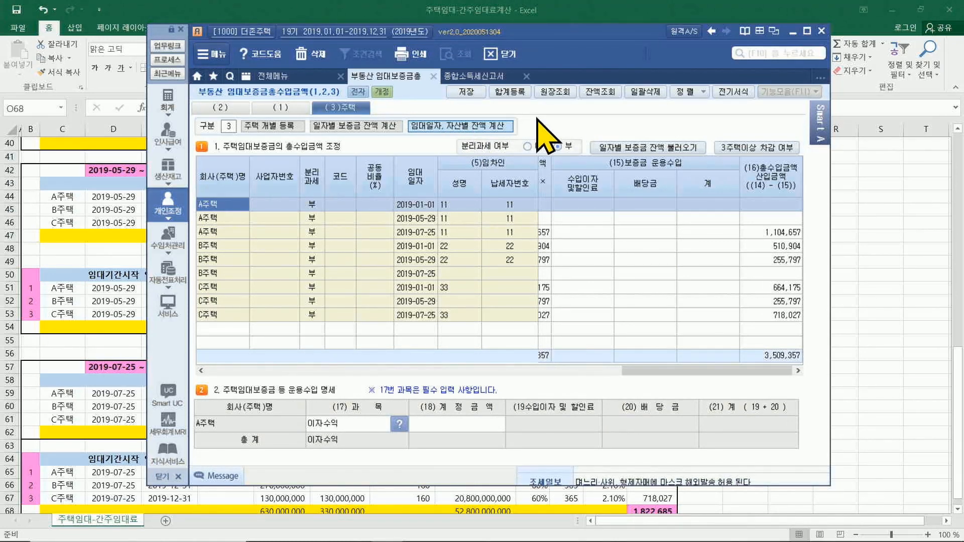
# Step: Review the form's (2) and (3)주택 sections and return to 주택 개별 등록
pyautogui.click(220, 108)
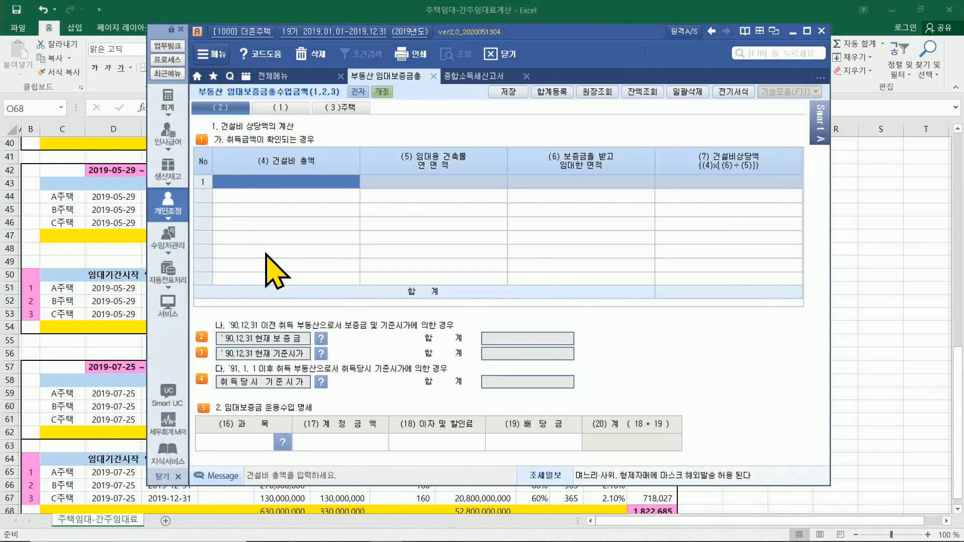
pyautogui.click(341, 107)
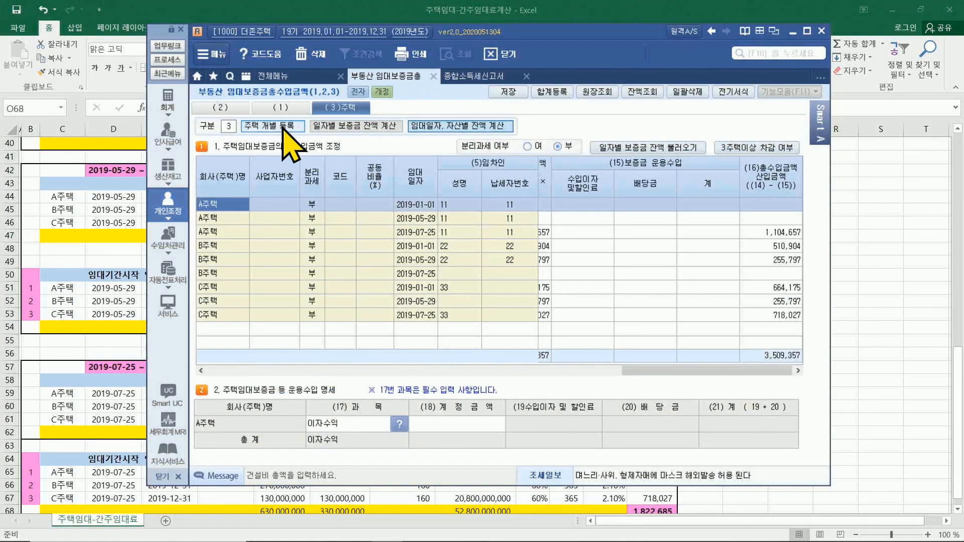
pyautogui.click(281, 126)
pyautogui.click(357, 125)
pyautogui.click(452, 125)
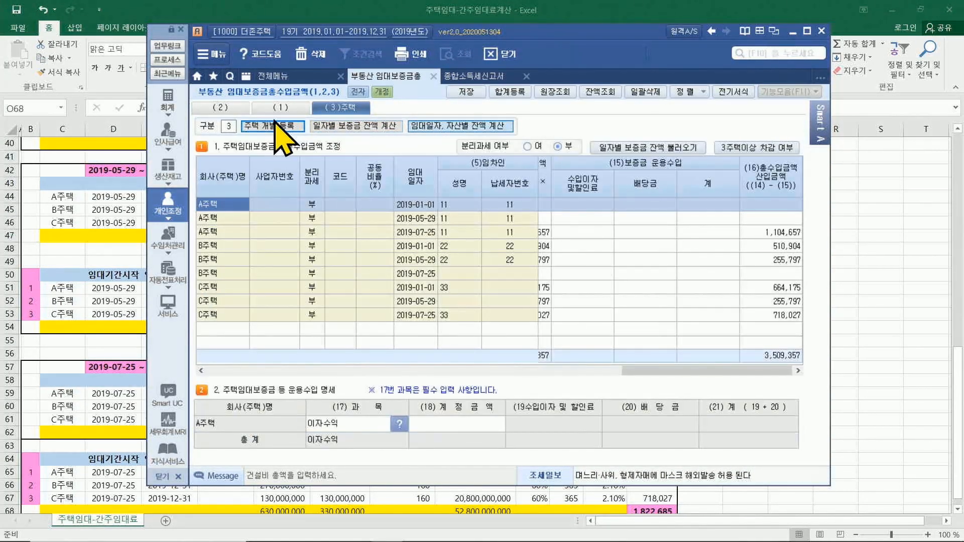
pyautogui.click(274, 127)
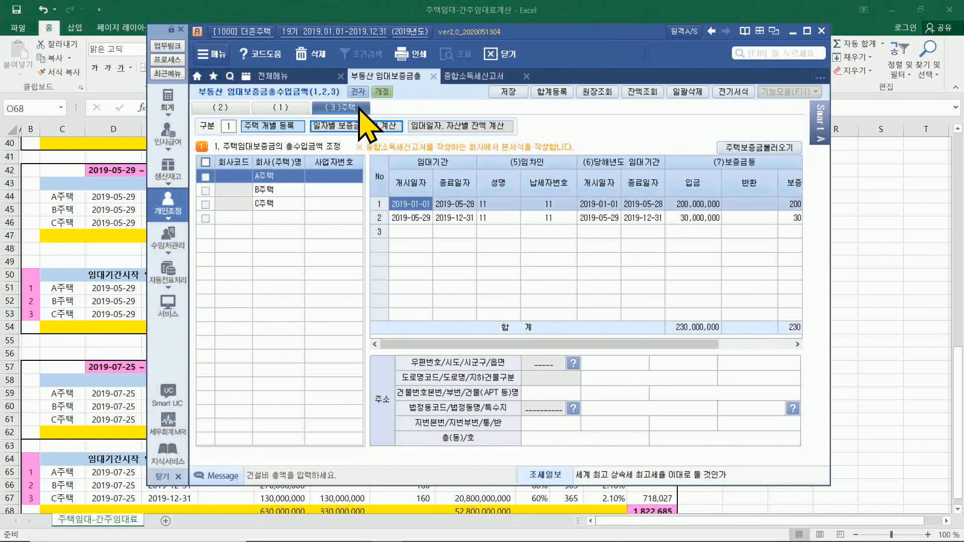
# Step: Look over the 주택분리과세 and 소득금액 sections of 종합소득세신고서, and return to the rental deposit form
pyautogui.click(464, 76)
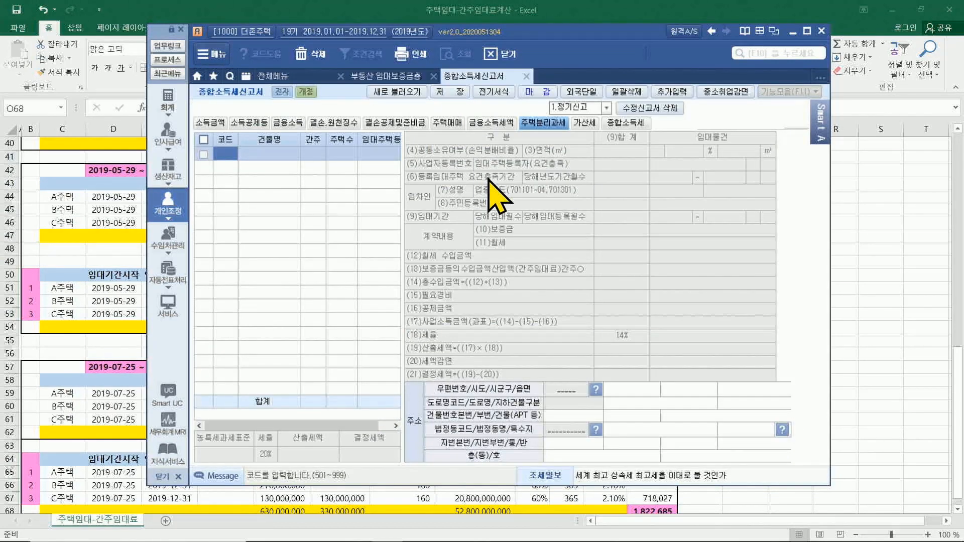
pyautogui.click(210, 124)
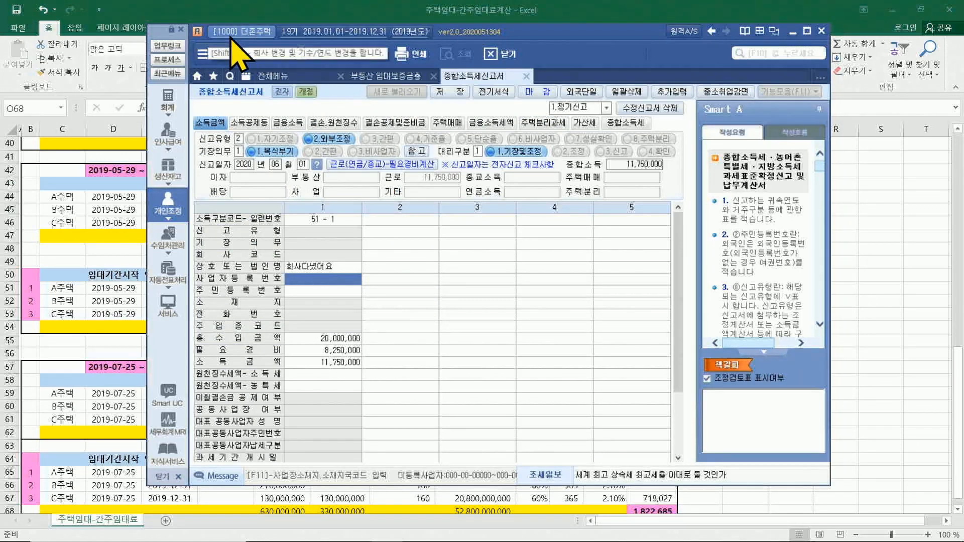
pyautogui.click(379, 76)
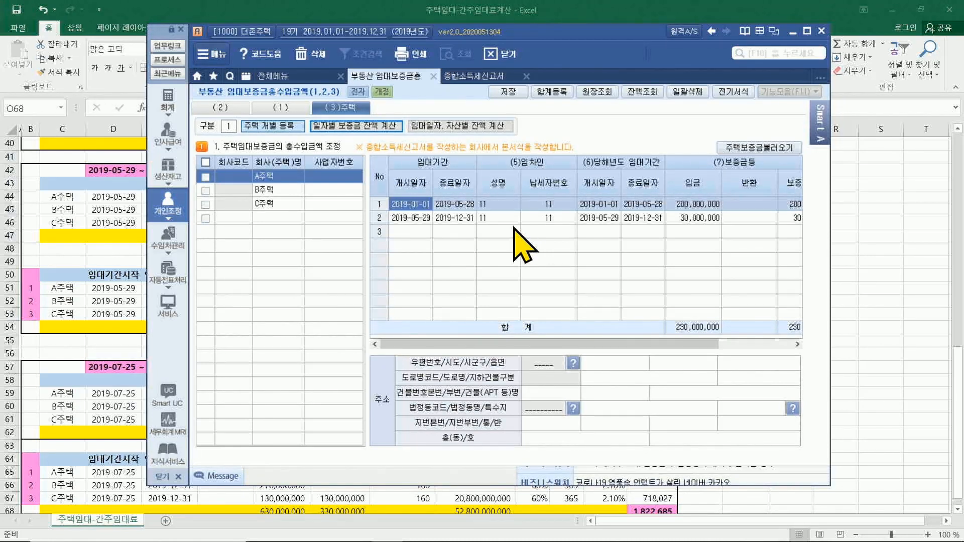
# Step: Add company 1000 더존주택 as a fourth house below C주택 in 주택 개별 등록
pyautogui.click(636, 221)
pyautogui.click(640, 231)
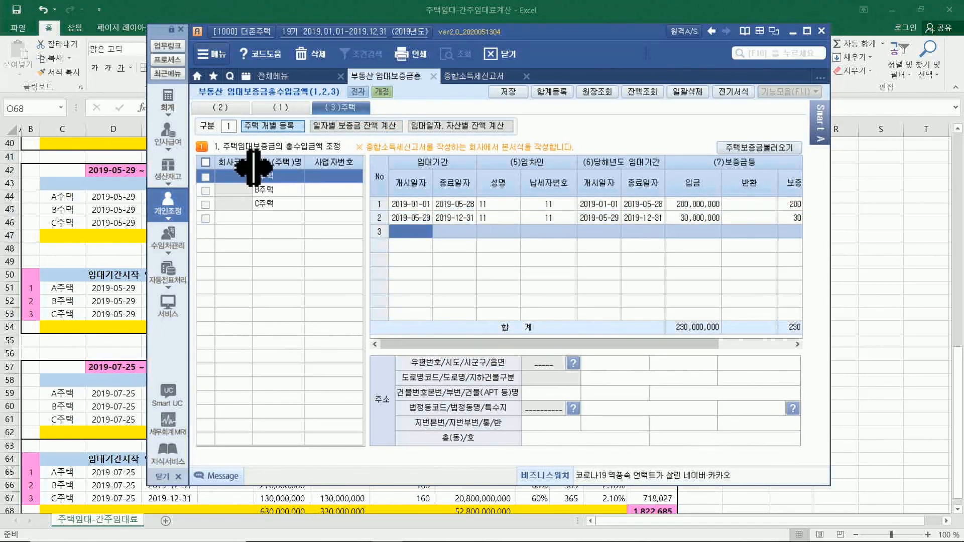
pyautogui.click(234, 221)
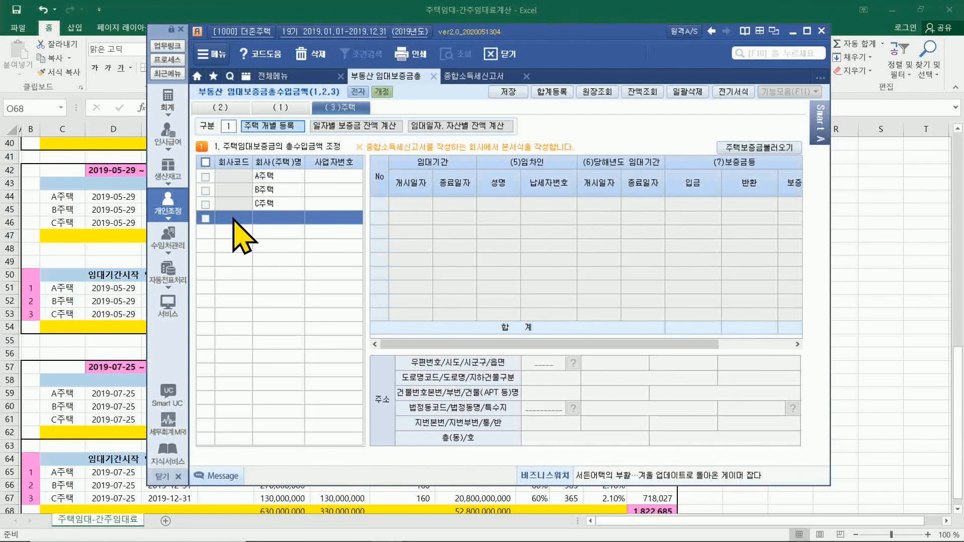
pyautogui.click(234, 221)
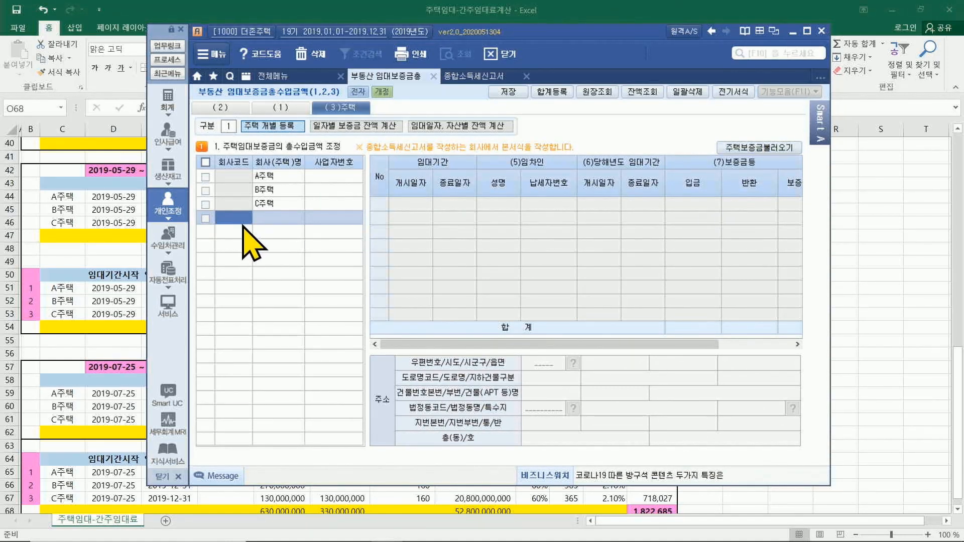
pyautogui.press('Return')
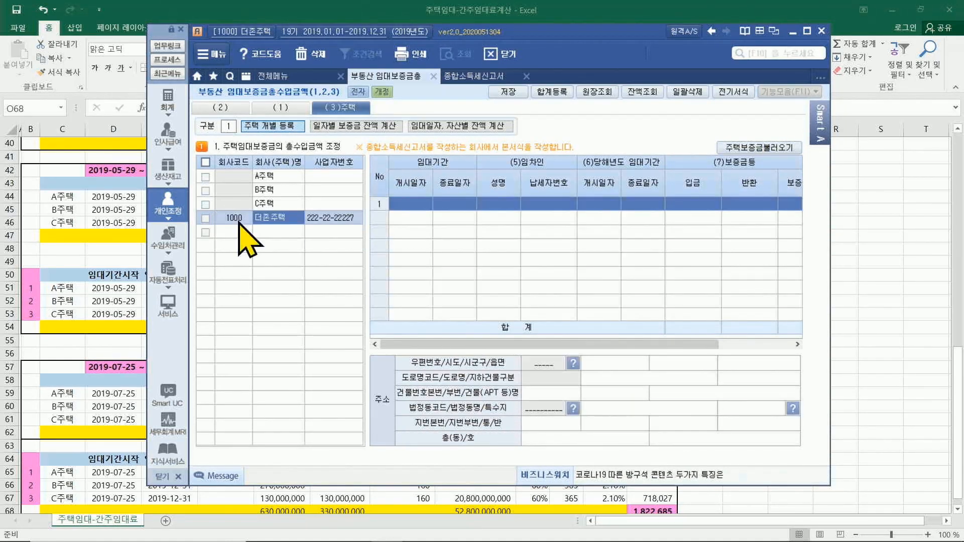
# Step: Open 일반전표입력 and check the account, client and credit amount of the June 1 임대보증금 entry
pyautogui.click(167, 95)
pyautogui.click(240, 134)
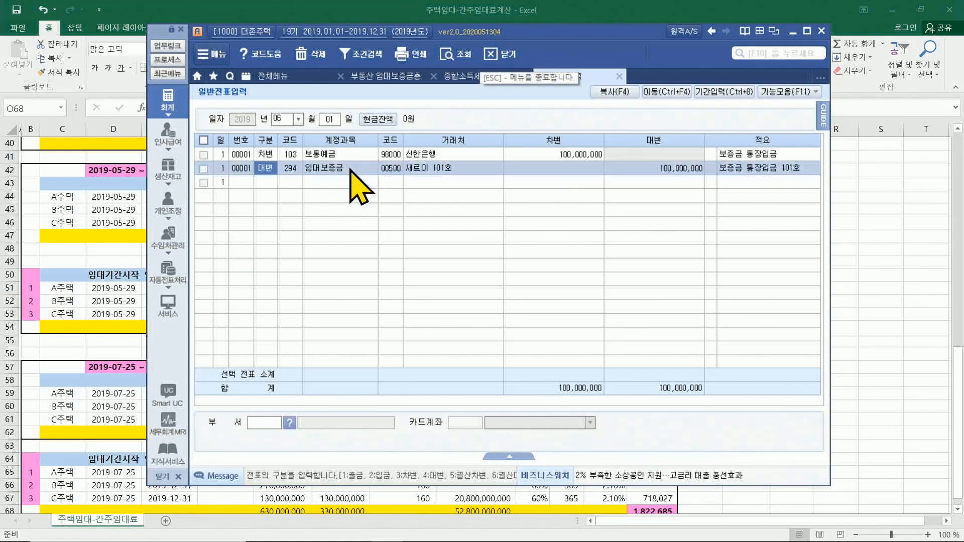
pyautogui.click(467, 170)
pyautogui.click(673, 173)
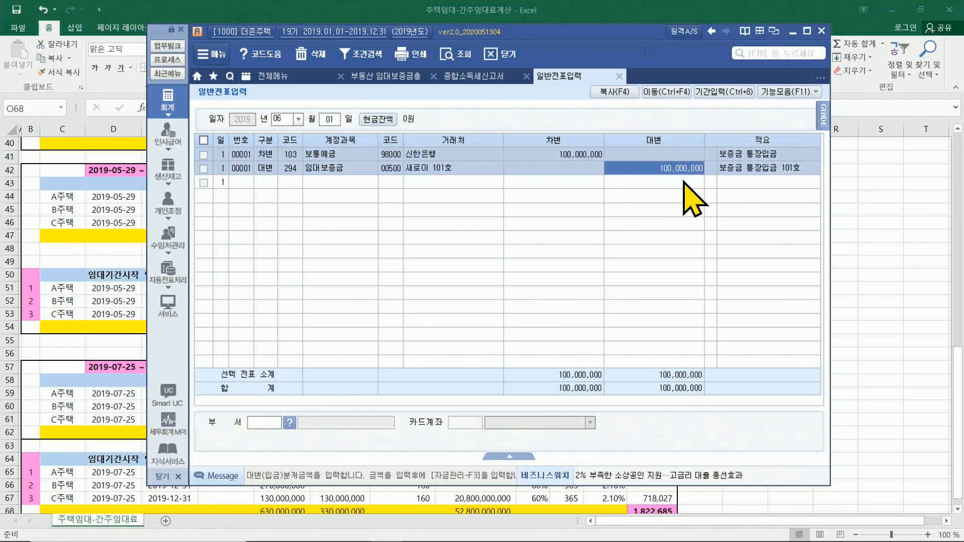
# Step: Import the voucher deposits of account 294 임대보증금 into 더존주택's lease periods
pyautogui.click(402, 78)
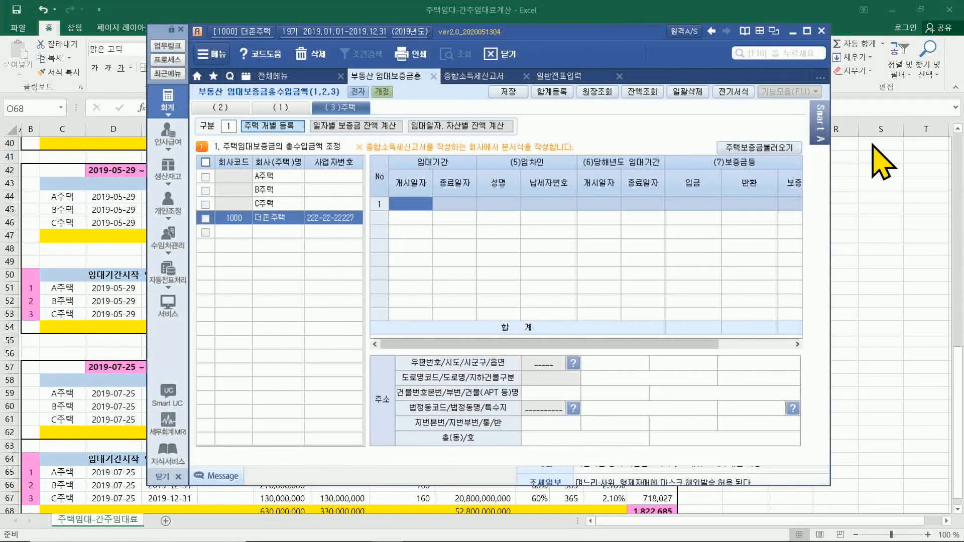
pyautogui.click(757, 147)
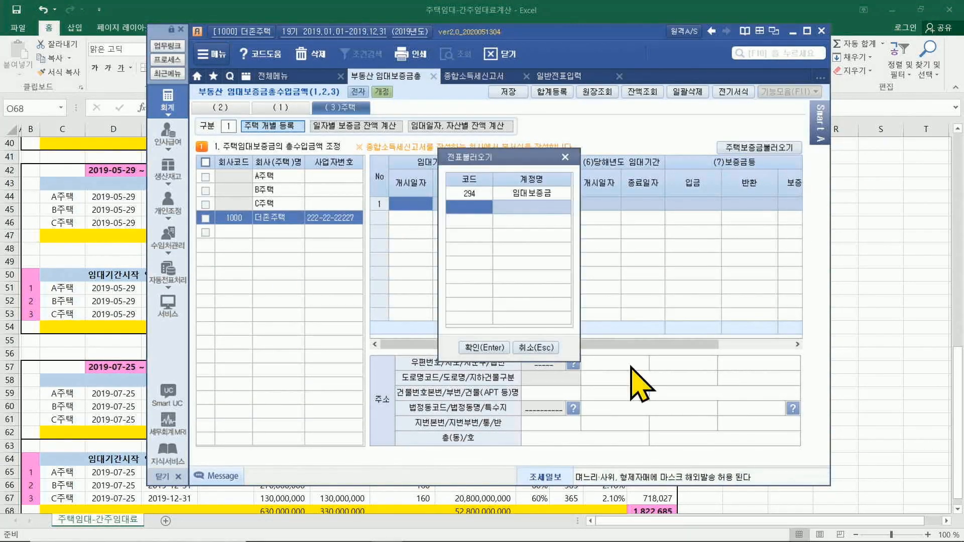
pyautogui.click(485, 348)
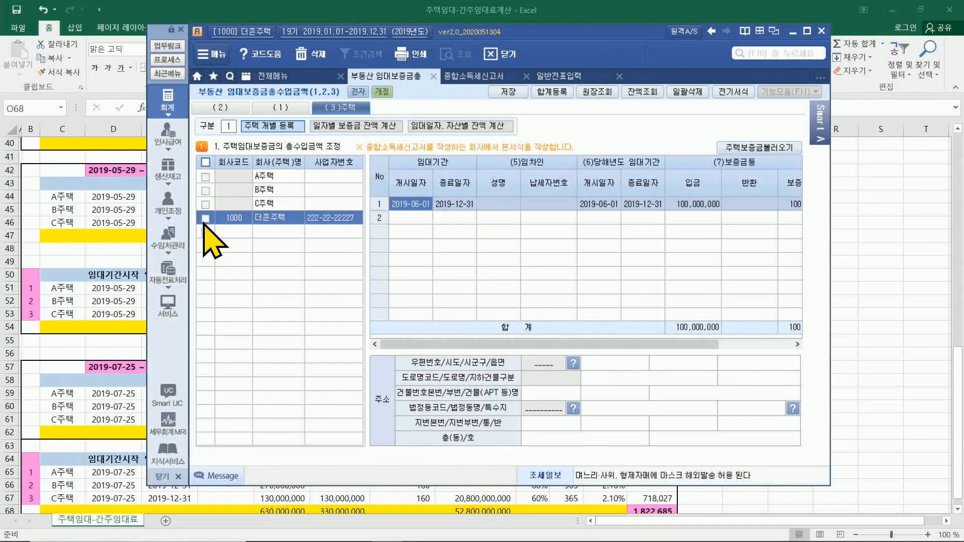
# Step: Delete the 더존주택 row from 주택 개별 등록
pyautogui.click(234, 218)
pyautogui.click(323, 55)
pyautogui.press('Return')
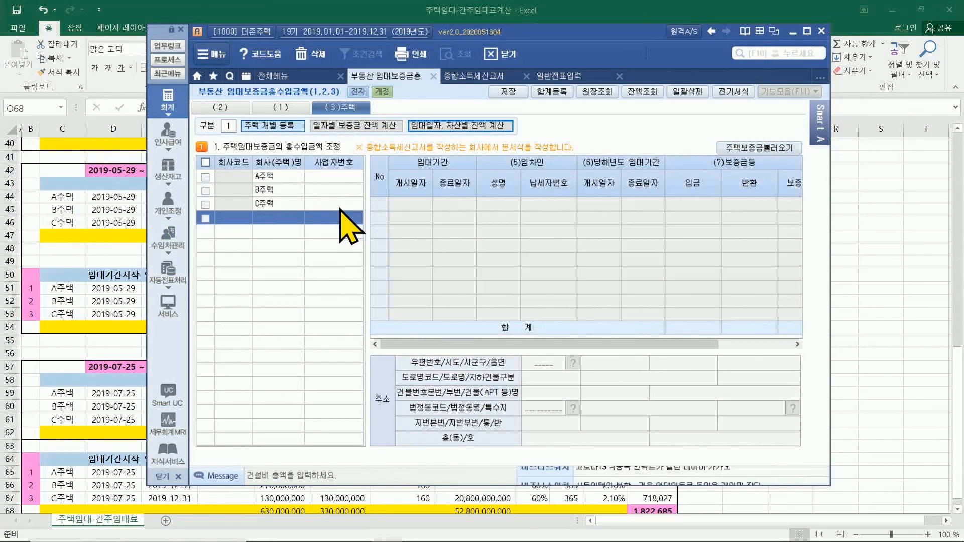
# Step: Set 분리과세 여부 to 여 in 임대일자, 자산별 잔액 계산 and save the form
pyautogui.click(491, 125)
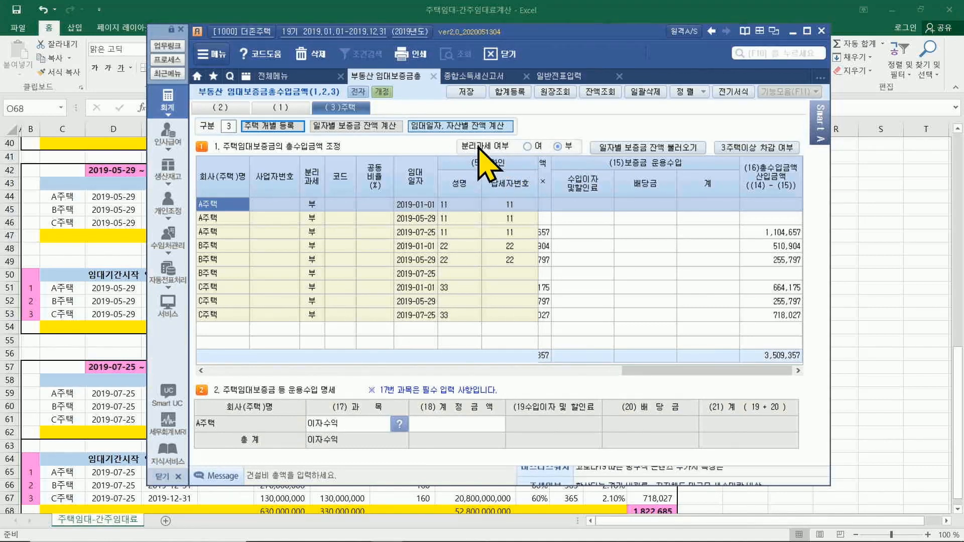
pyautogui.click(527, 146)
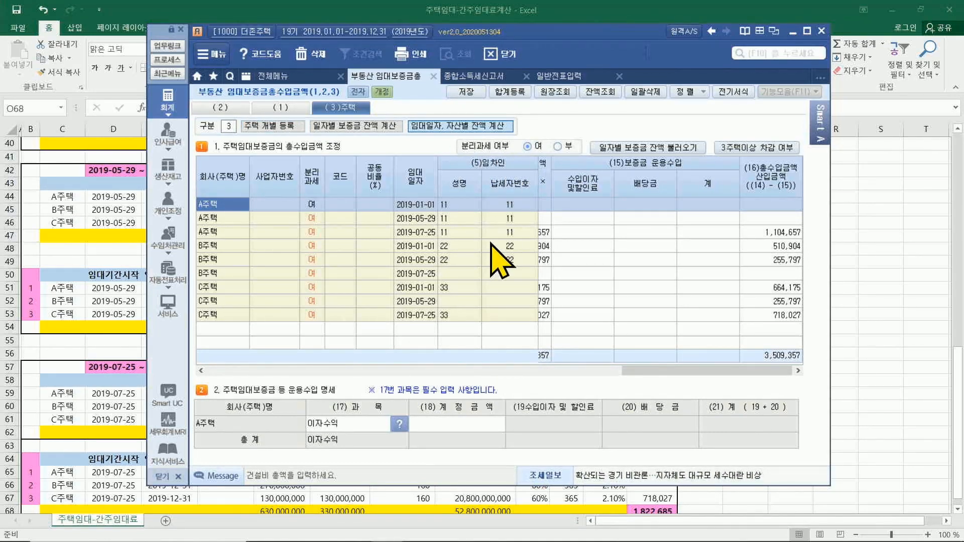
pyautogui.click(465, 91)
pyautogui.click(480, 307)
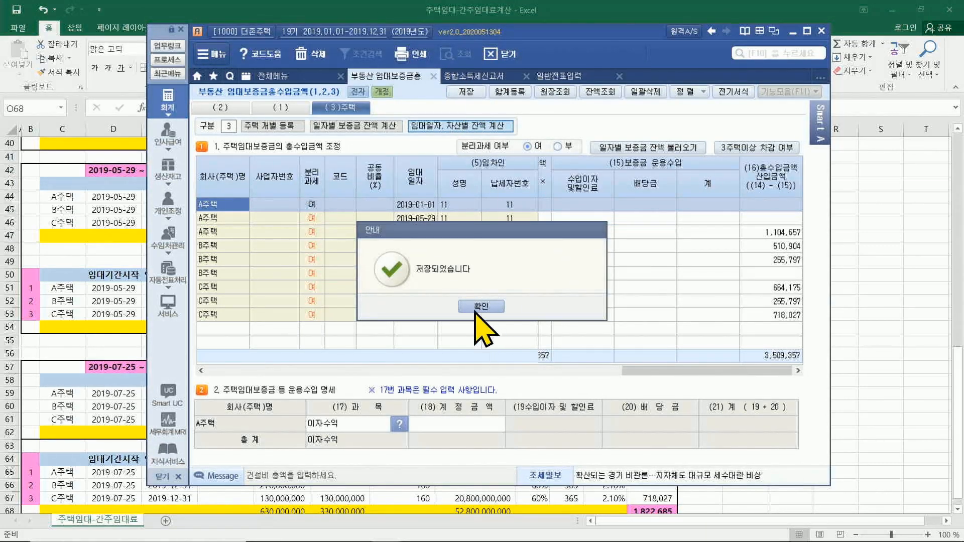
pyautogui.click(480, 307)
# Step: Load the separately taxed houses from 부동산 임대보증금등의 총수입금액 조정 into 주택분리과세 of 종합소득세신고서
pyautogui.click(483, 78)
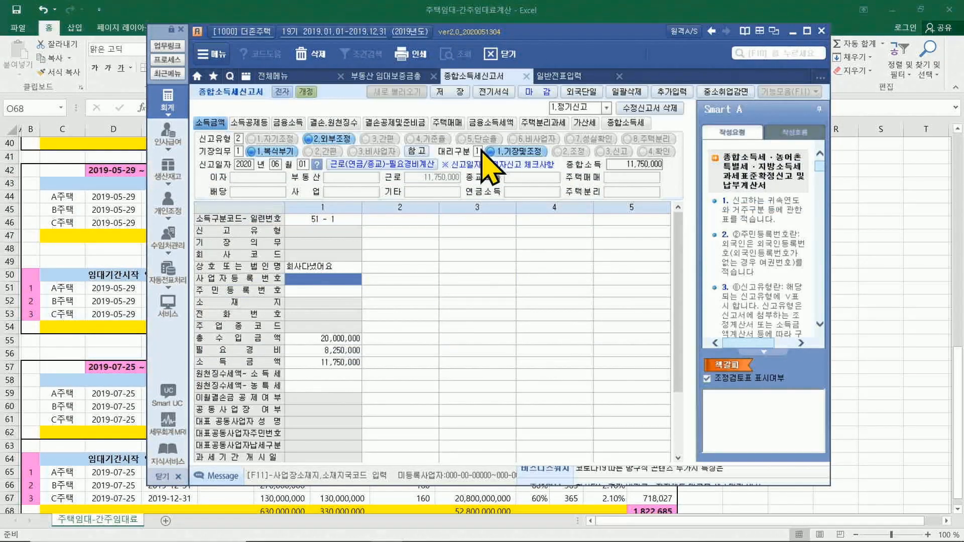
pyautogui.click(541, 124)
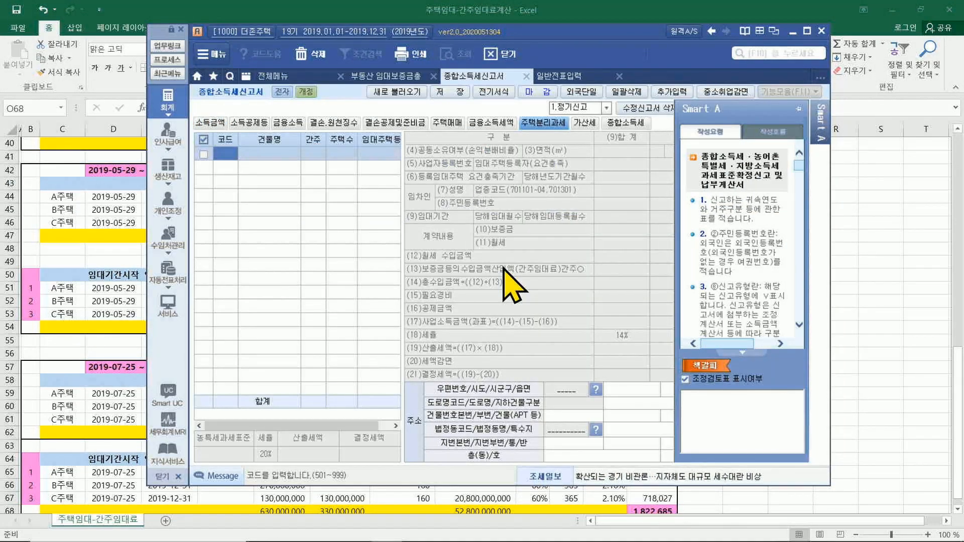
pyautogui.click(395, 93)
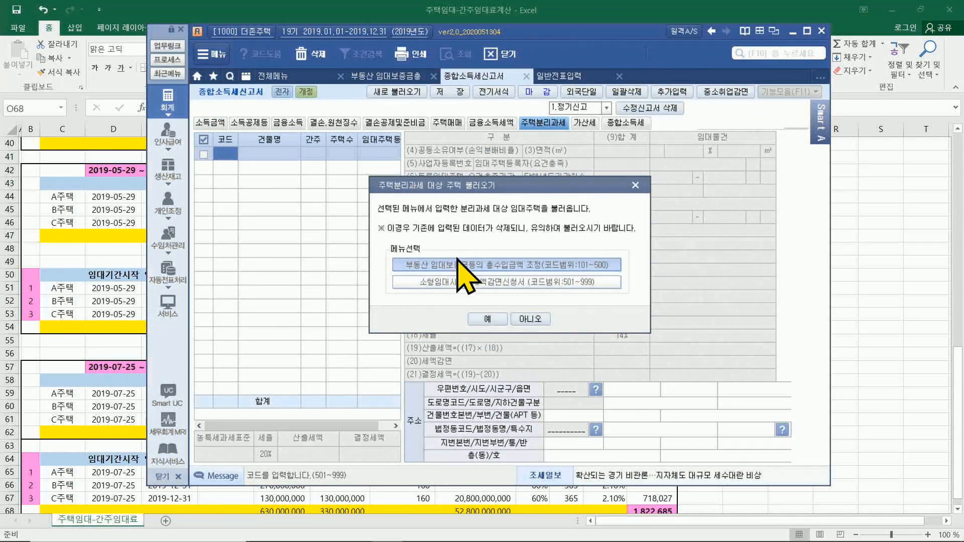
pyautogui.click(487, 319)
pyautogui.click(479, 305)
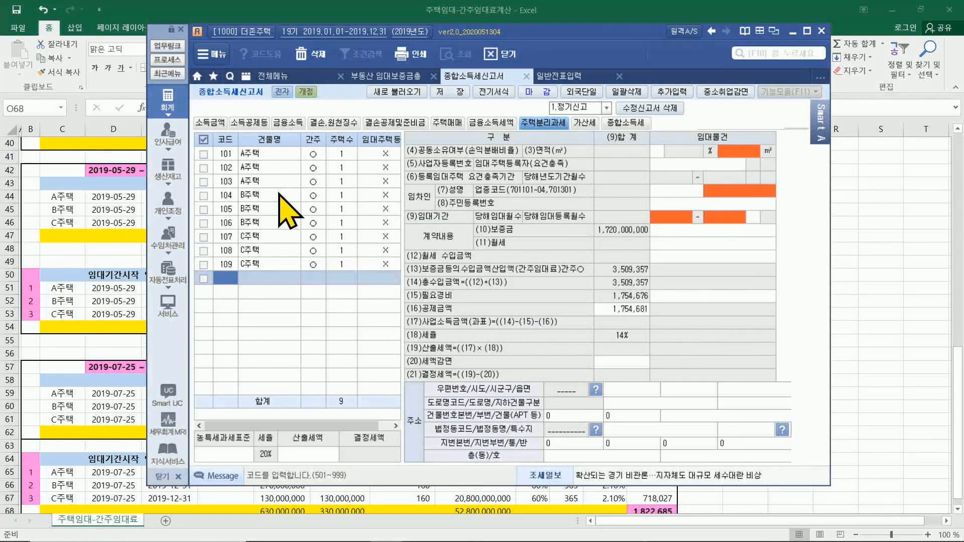
# Step: Check B주택's entries 105 and 106 in 주택분리과세 against the deposit form, and select entry 106's (11)월세 field
pyautogui.click(270, 213)
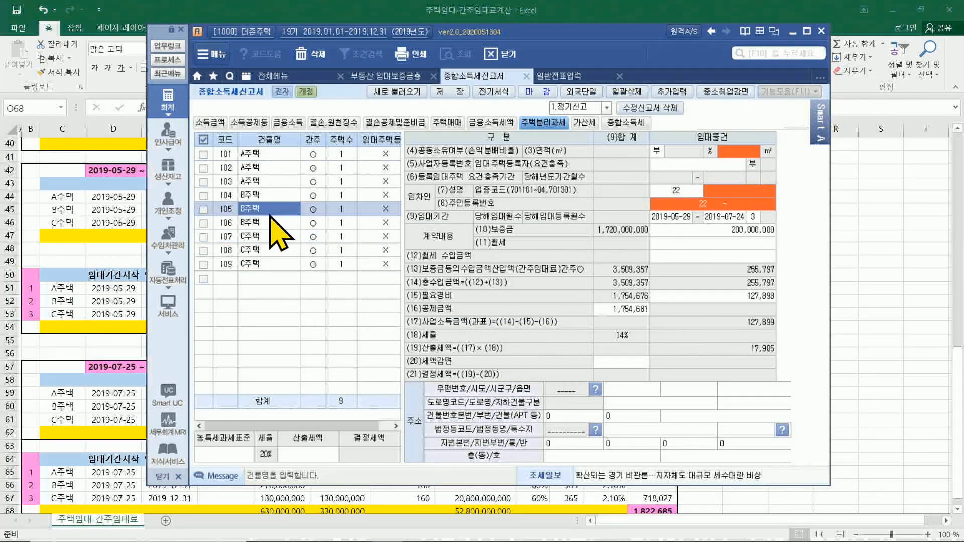
pyautogui.click(379, 75)
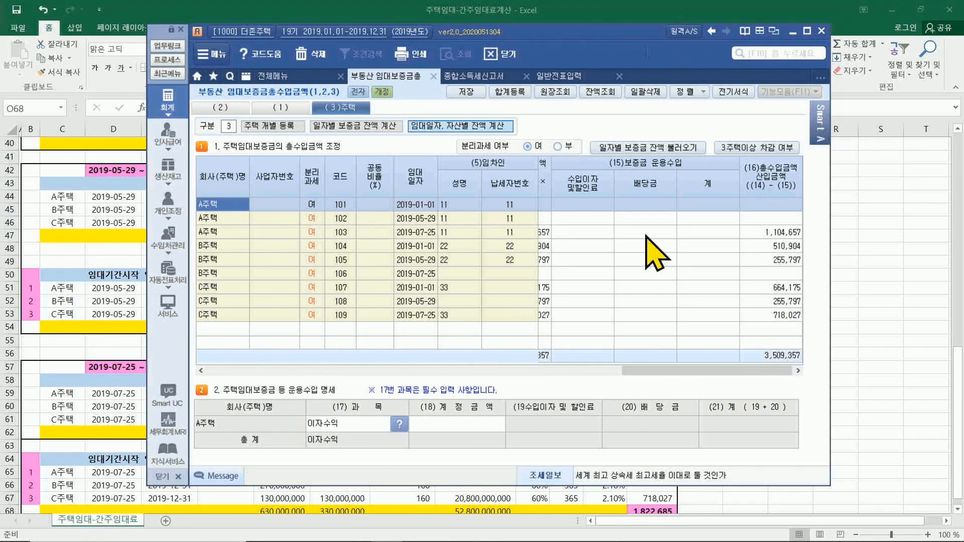
pyautogui.click(465, 78)
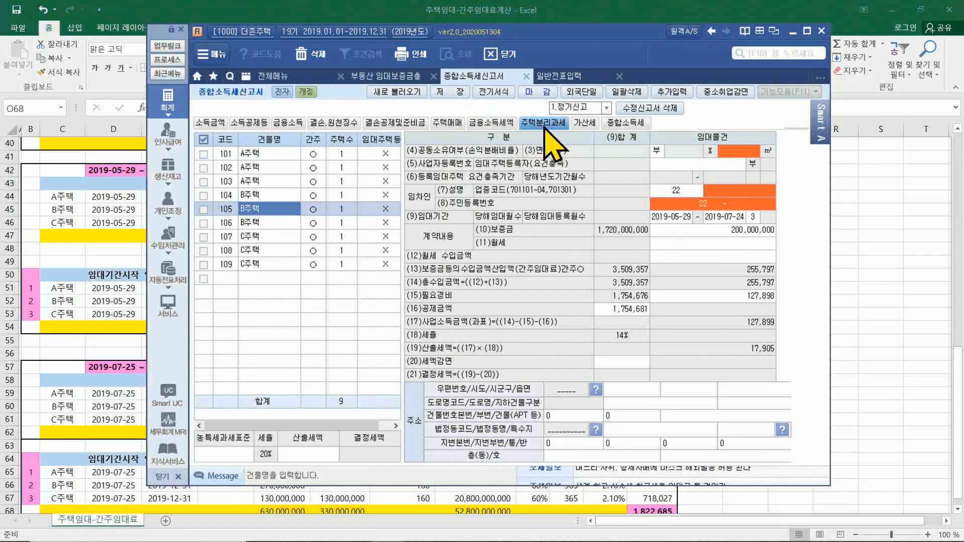
pyautogui.click(261, 228)
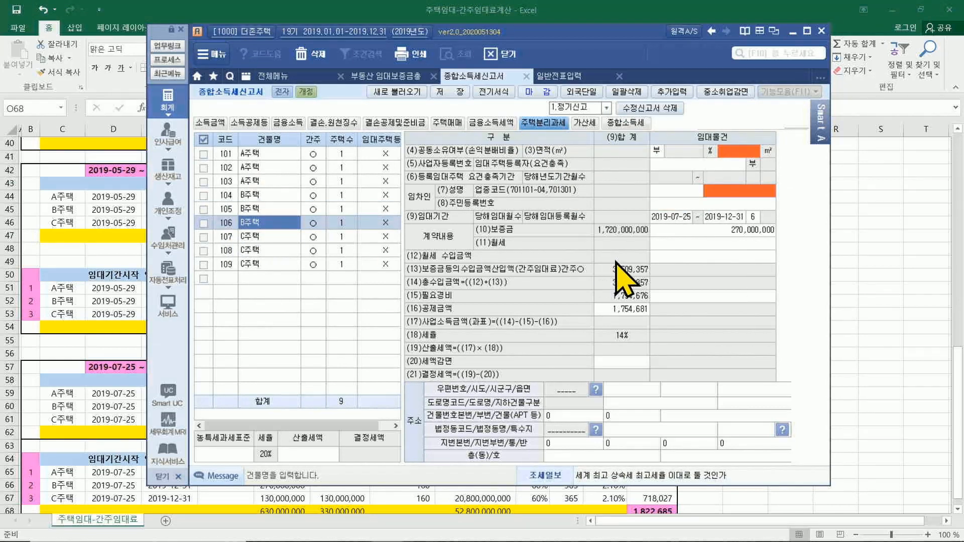
pyautogui.click(701, 245)
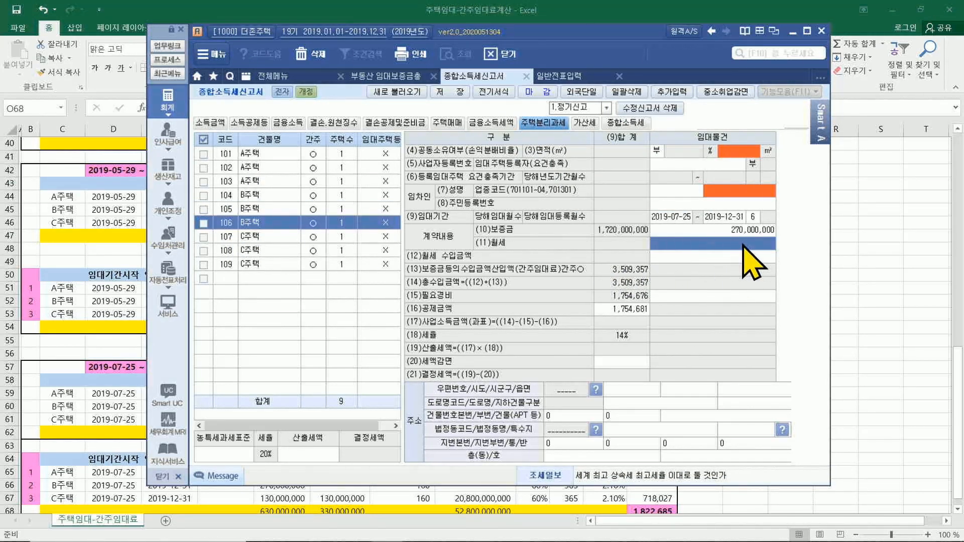